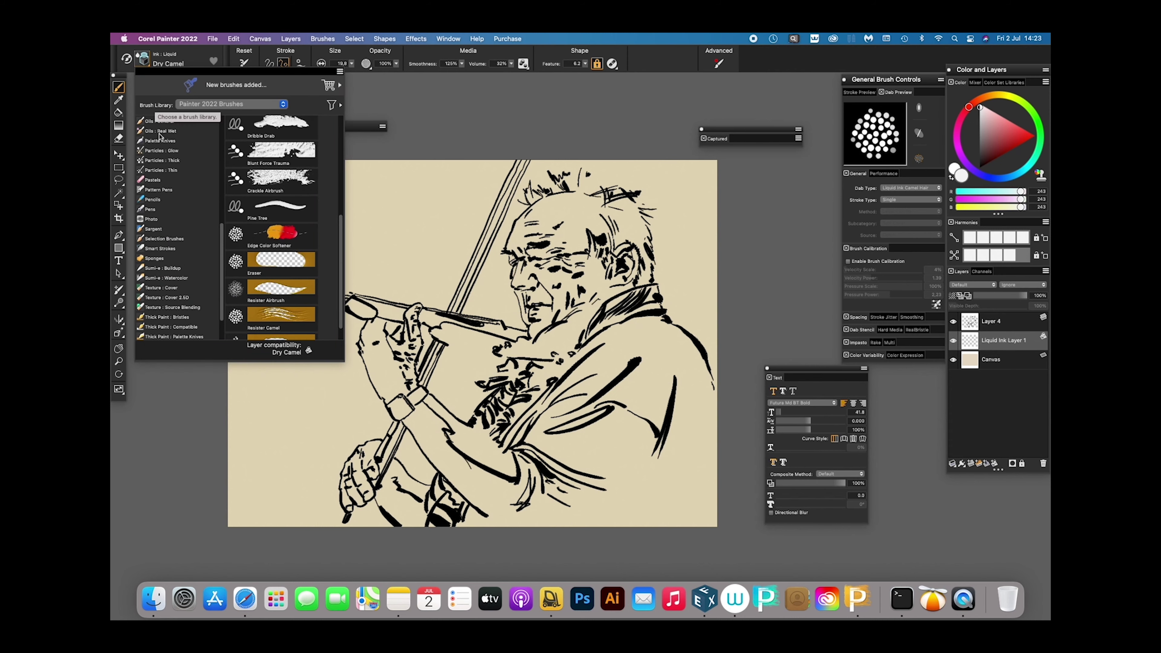
# Select the Soft Diffuser brush from the Watercolor: Pigment category
pyautogui.scroll(-5, 223, 340)
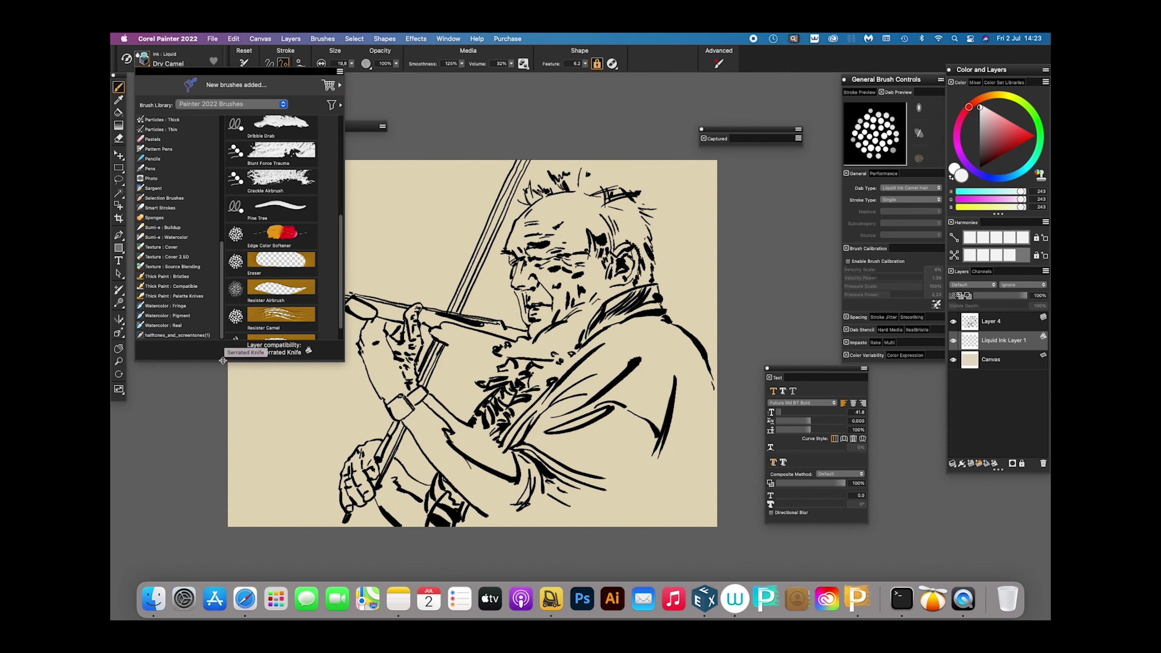
pyautogui.click(180, 316)
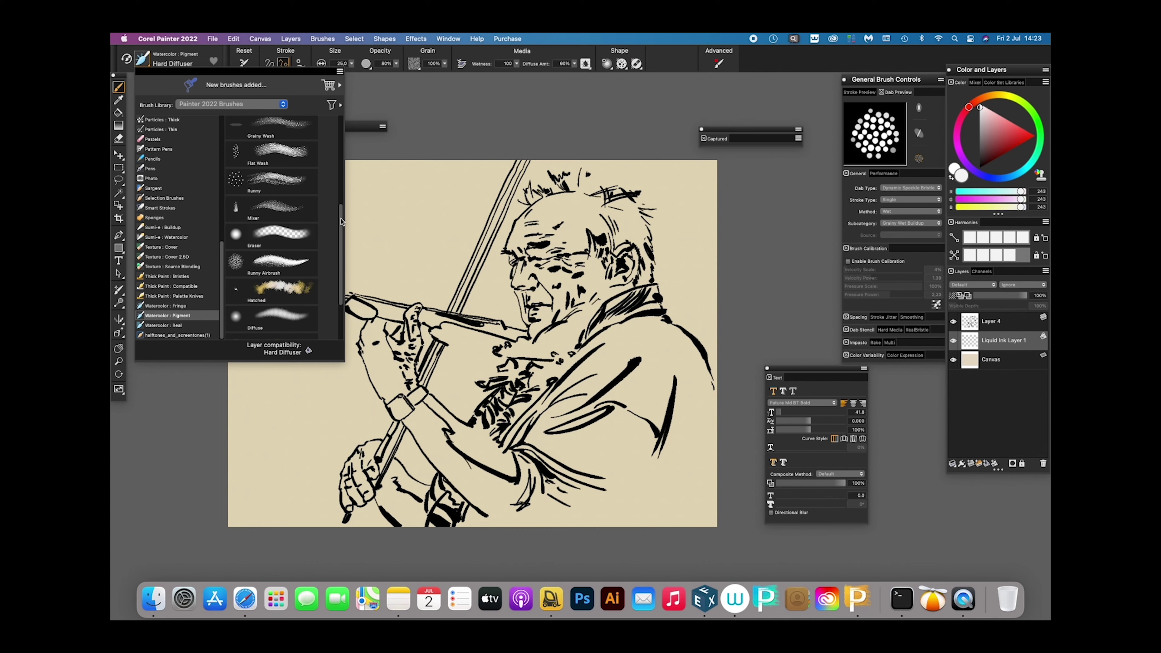
pyautogui.moveTo(341, 222); pyautogui.dragTo(337, 129)
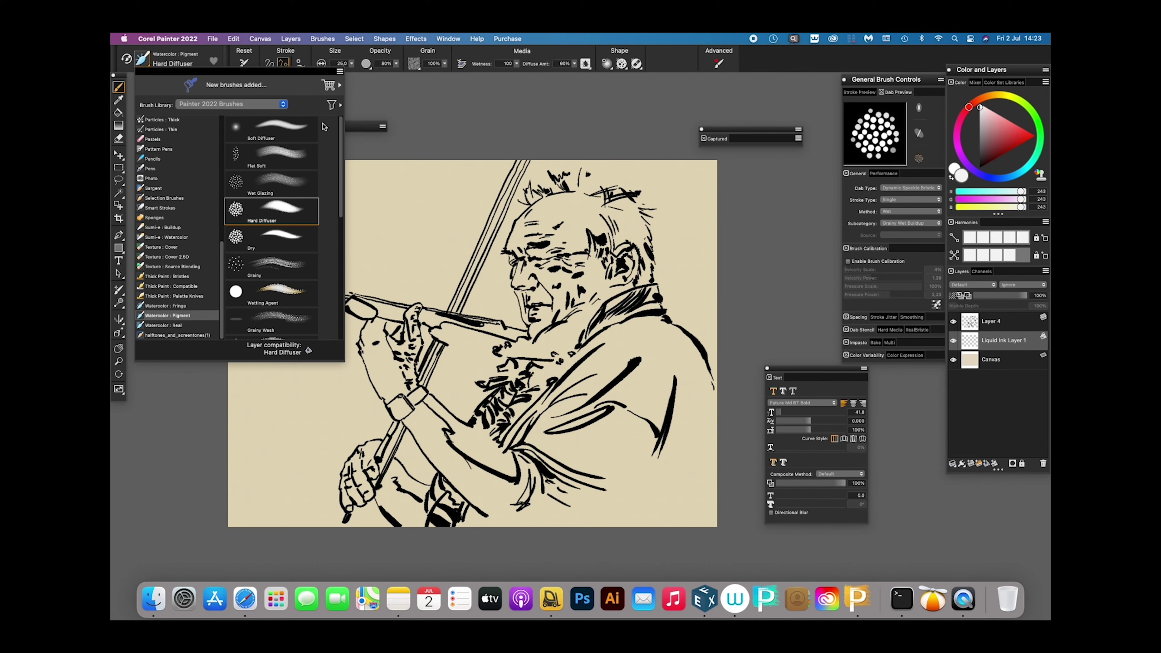
pyautogui.click(291, 136)
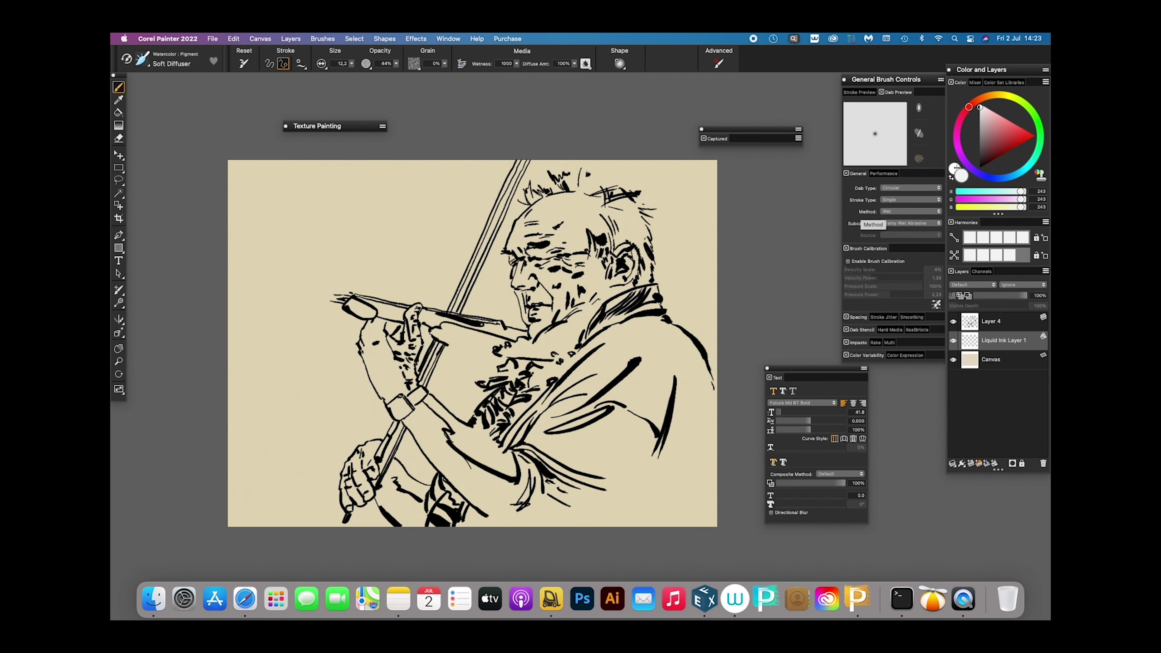
# Start a watercolor layer with the Soft Diffuser and paint a freehand pink stroke down the nose
pyautogui.click(522, 260)
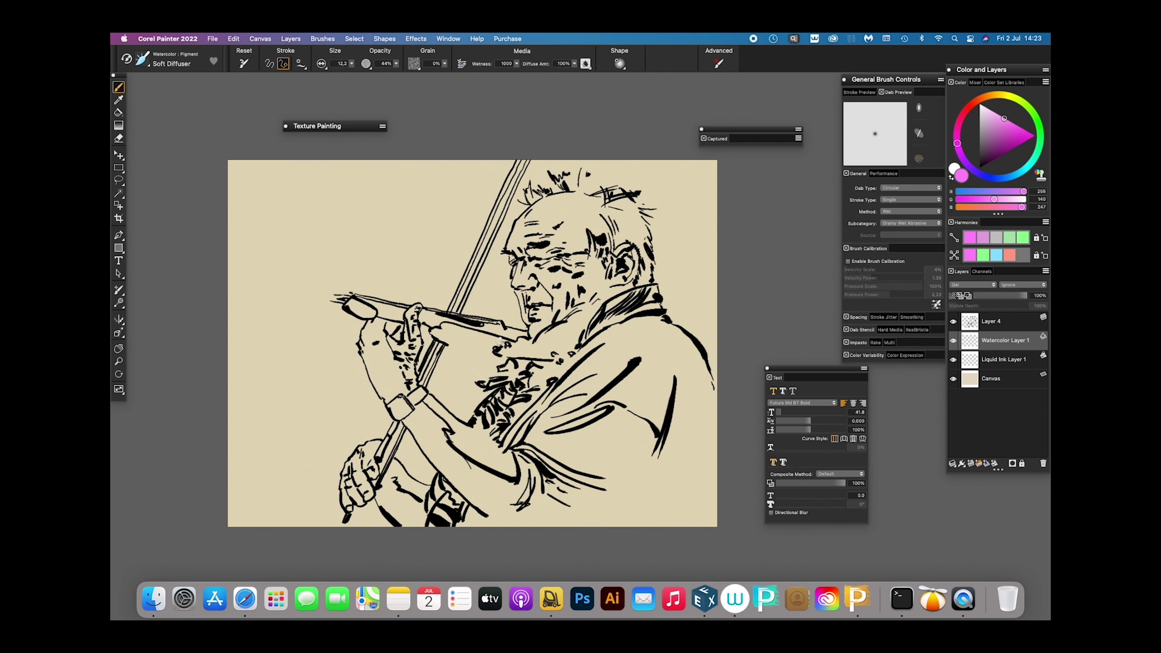
pyautogui.click(269, 63)
pyautogui.moveTo(520, 264); pyautogui.dragTo(515, 280)
pyautogui.press('Tab')
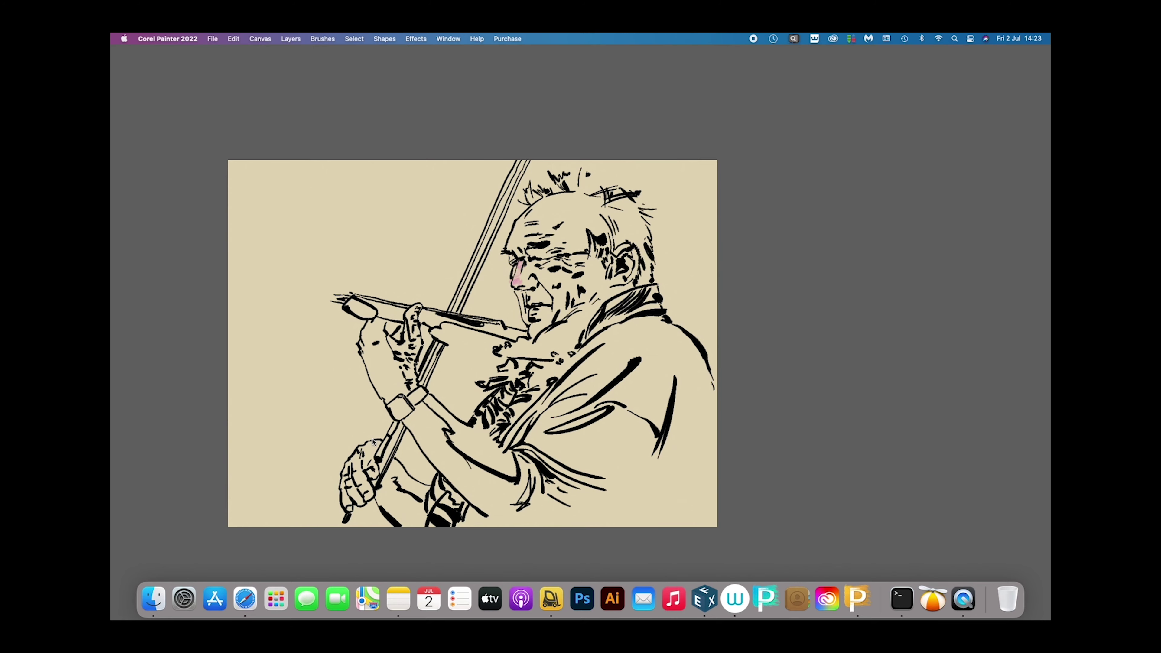
pyautogui.press('Tab')
pyautogui.press('super+plus')
pyautogui.press('super+plus')
pyautogui.moveTo(393, 275); pyautogui.dragTo(413, 415)
# Try a pink stroke along the nose with the Hard Diffuser brush from Watercolor: Pigment
pyautogui.click(177, 67)
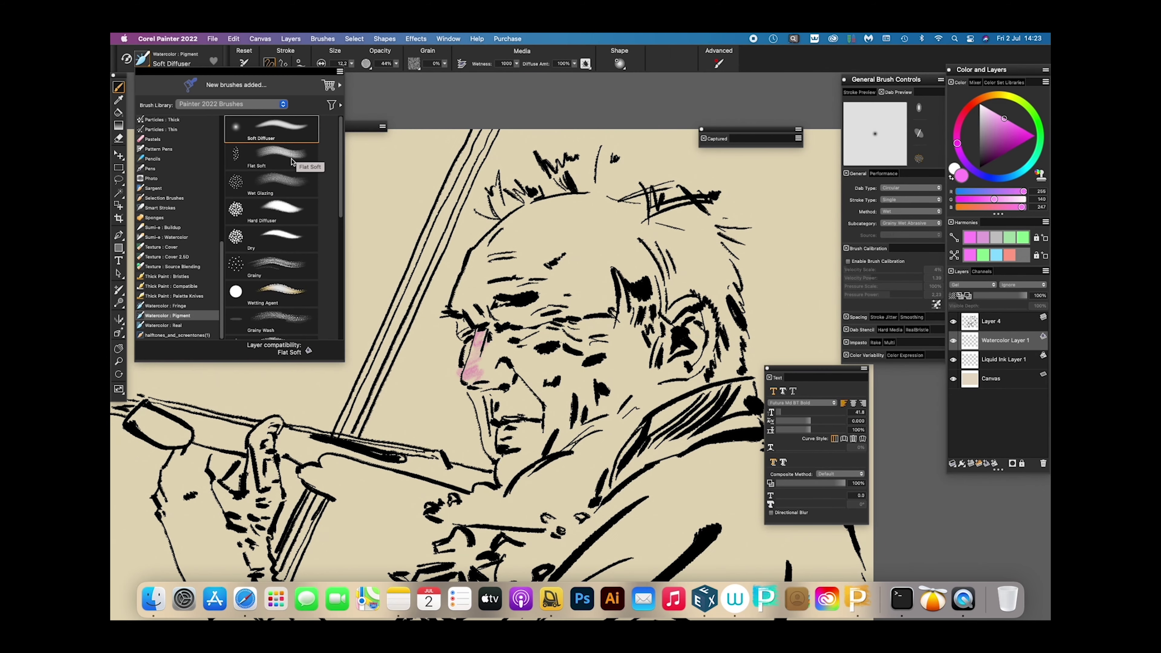
pyautogui.click(274, 210)
pyautogui.moveTo(488, 328); pyautogui.dragTo(464, 385)
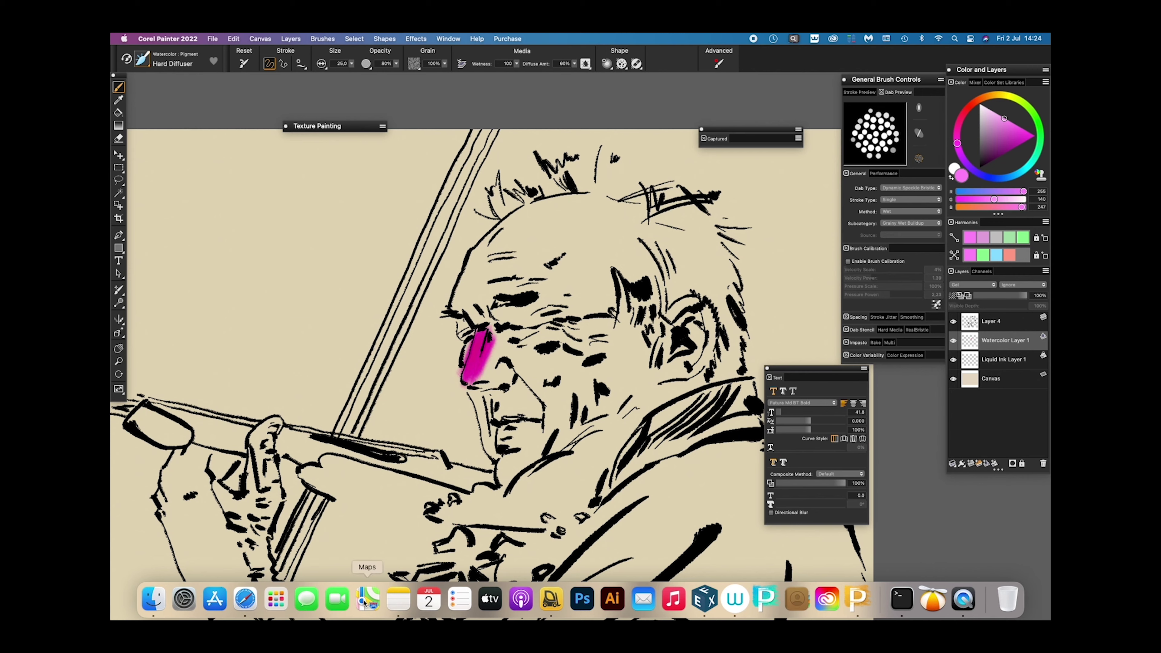
pyautogui.press('super+z')
# Pick a lighter pink, try it around the nose, mouth and cheek, and clear all strokes from the watercolor layer
pyautogui.click(993, 111)
pyautogui.moveTo(484, 333)
pyautogui.mouseDown()
pyautogui.moveTo(472, 368)
pyautogui.moveTo(512, 377)
pyautogui.moveTo(491, 413)
pyautogui.mouseUp()
pyautogui.moveTo(511, 363); pyautogui.dragTo(546, 403)
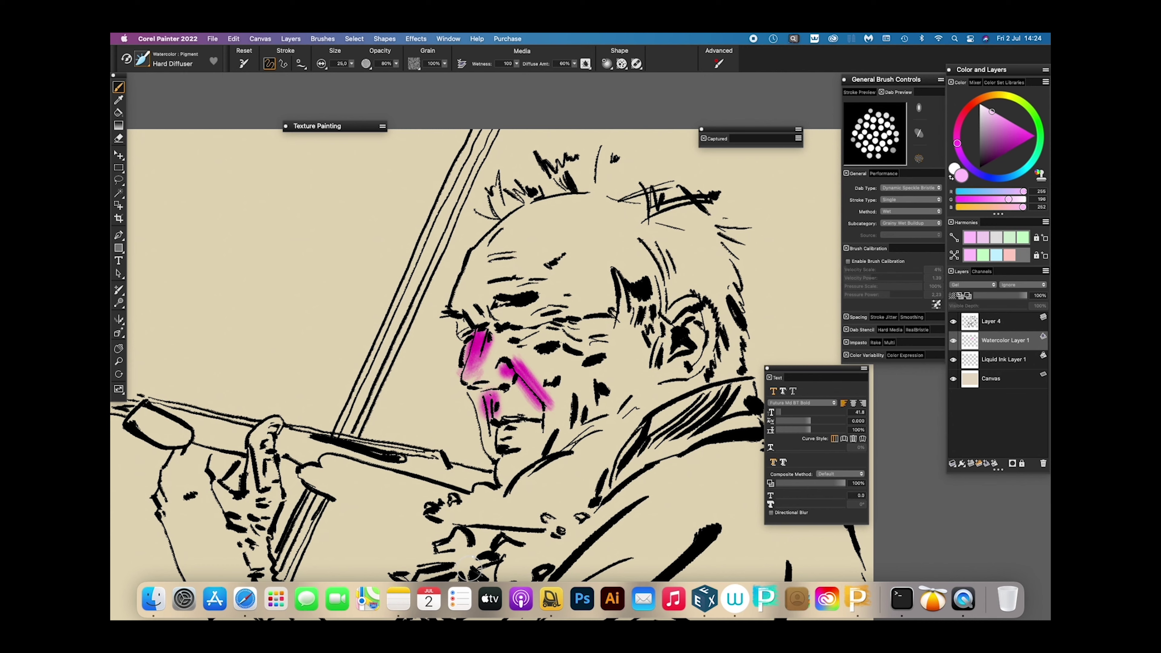
pyautogui.press('BackSpace')
# Select the Fine Tip brush from the Watercolor: Fringe category and add a new layer for it
pyautogui.click(188, 60)
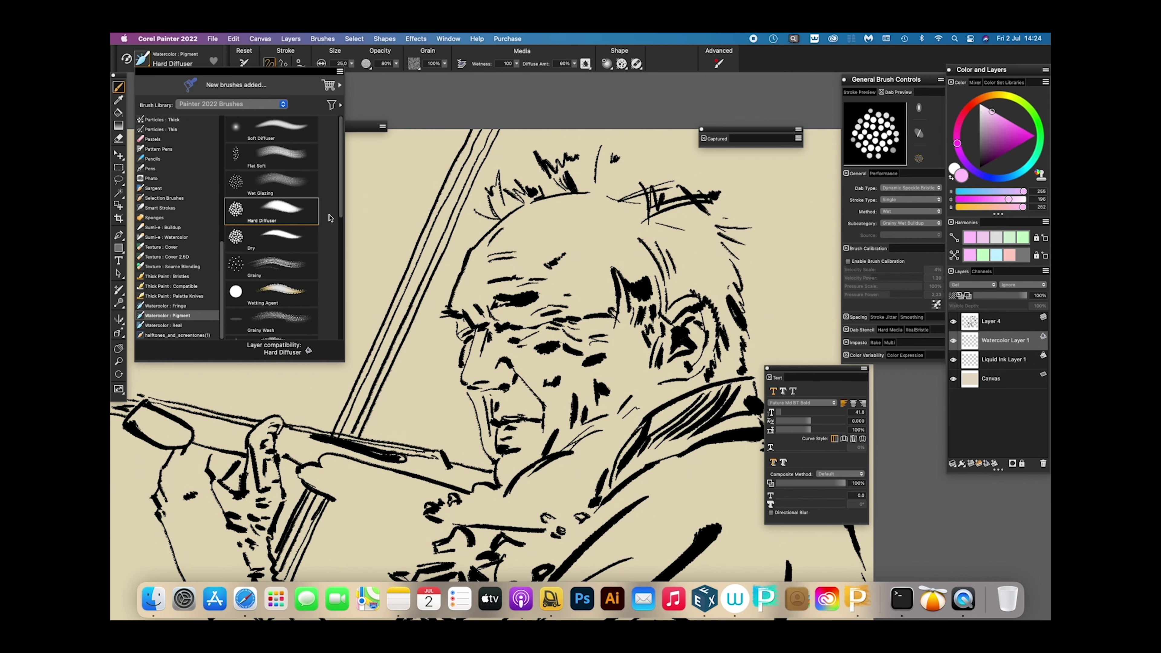
pyautogui.moveTo(341, 210); pyautogui.dragTo(334, 244)
pyautogui.scroll(-4, 335, 247)
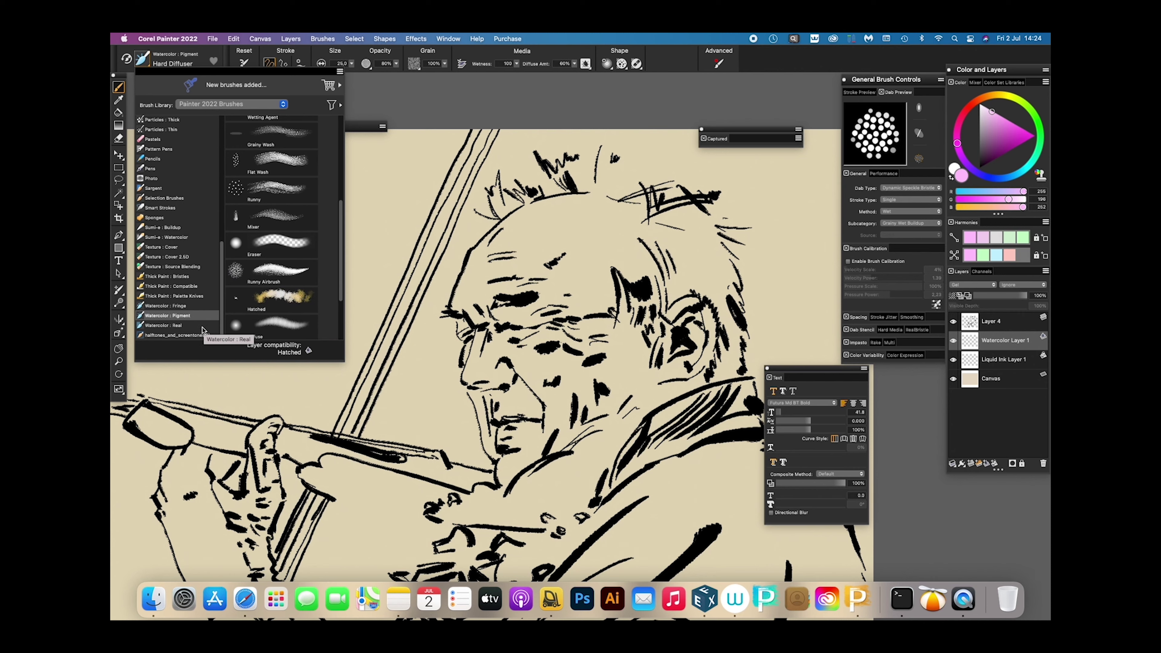
pyautogui.click(195, 308)
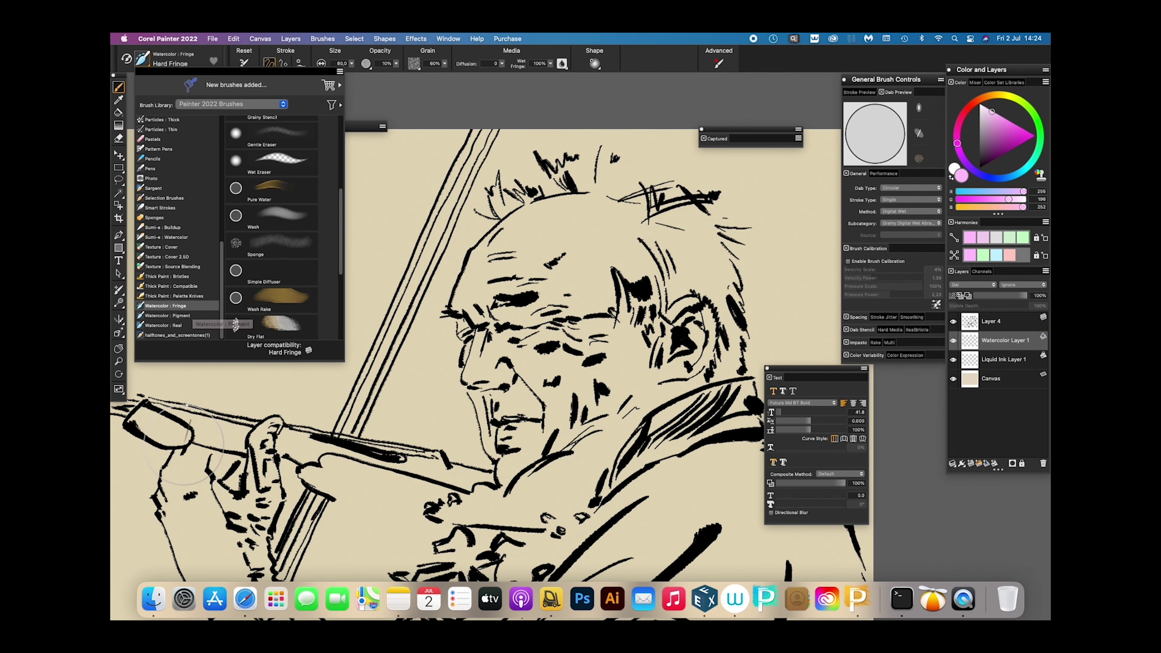
pyautogui.moveTo(340, 204); pyautogui.dragTo(344, 122)
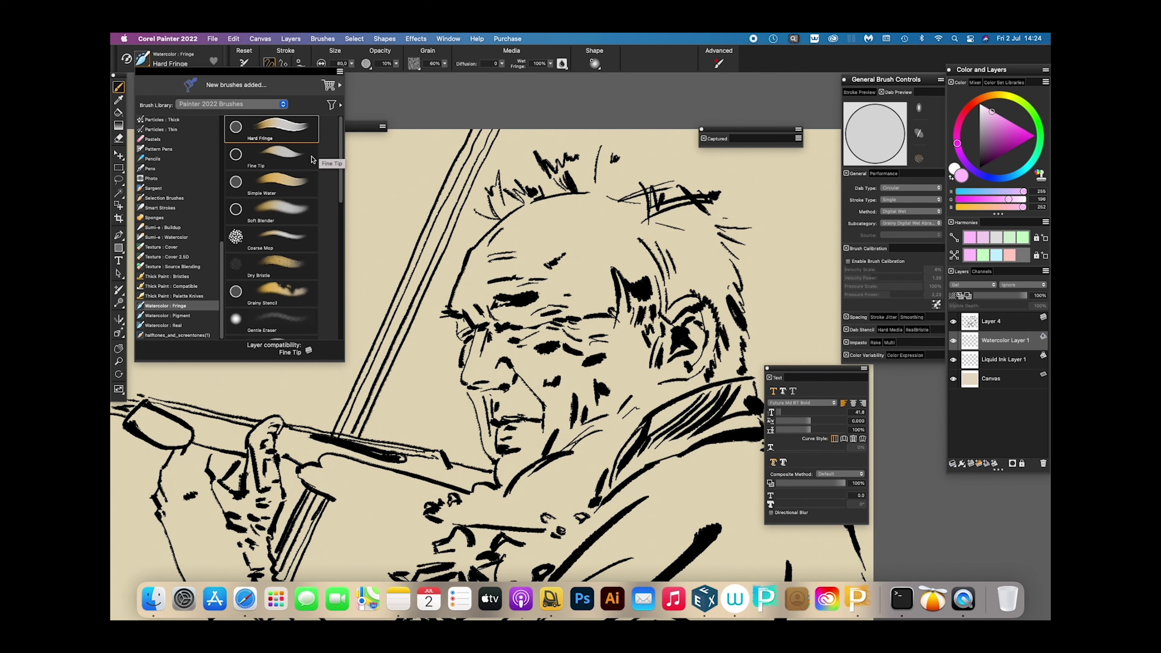
pyautogui.click(280, 156)
pyautogui.press('super+shift+n')
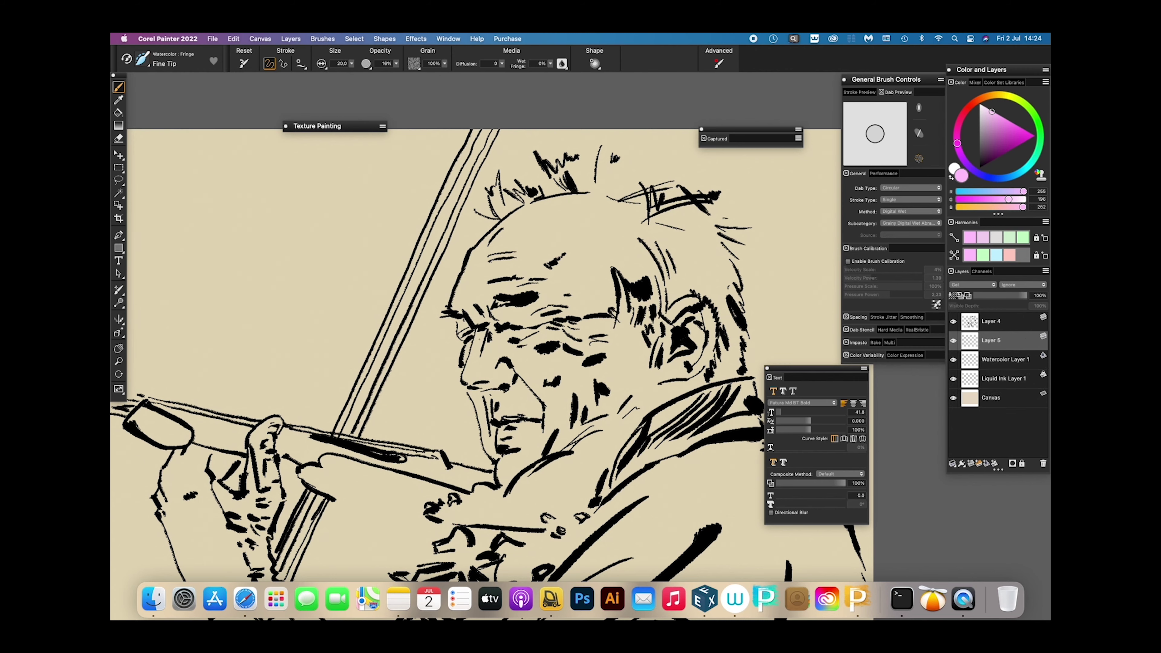
# Paint light pink shading on the nose, eye area, mouth and chin with the Fine Tip brush
pyautogui.moveTo(486, 335)
pyautogui.mouseDown()
pyautogui.moveTo(471, 378)
pyautogui.moveTo(519, 379)
pyautogui.mouseUp()
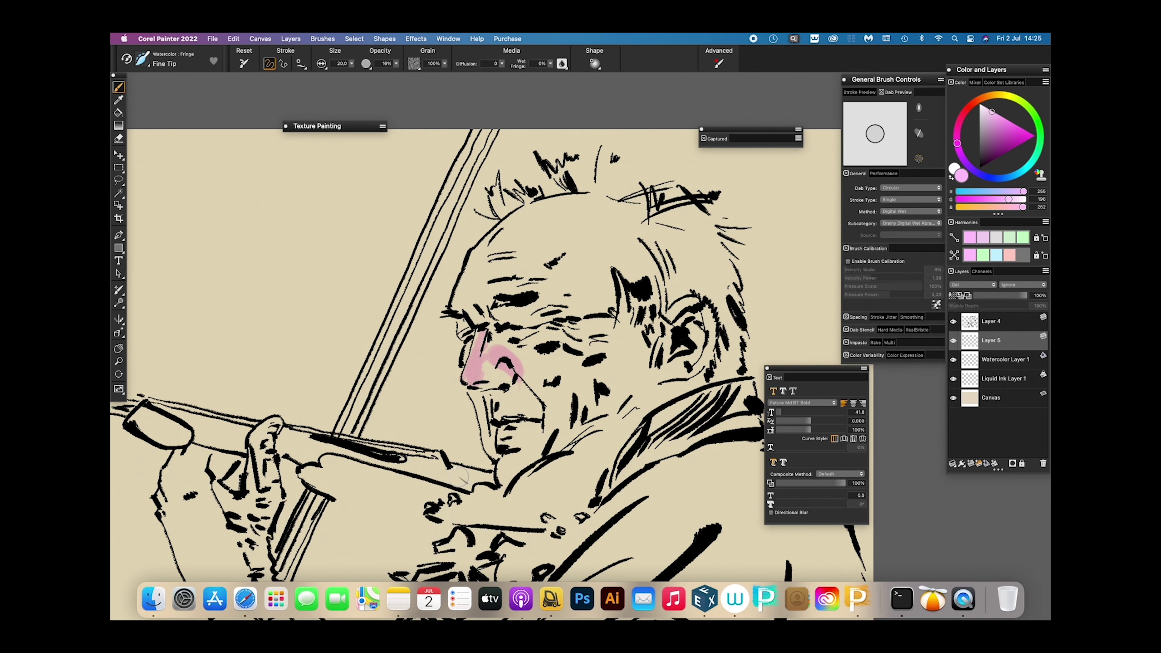
pyautogui.moveTo(463, 323)
pyautogui.mouseDown()
pyautogui.moveTo(458, 334)
pyautogui.moveTo(505, 313)
pyautogui.moveTo(522, 326)
pyautogui.mouseUp()
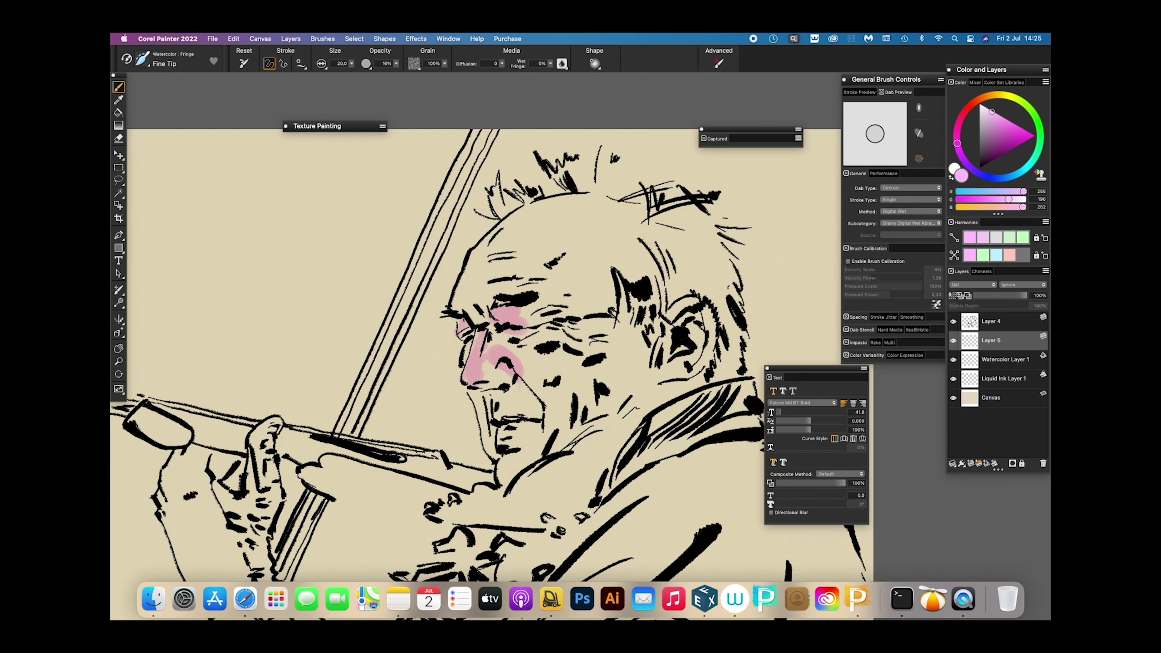
pyautogui.moveTo(472, 389)
pyautogui.mouseDown()
pyautogui.moveTo(488, 443)
pyautogui.moveTo(541, 424)
pyautogui.moveTo(502, 485)
pyautogui.moveTo(536, 455)
pyautogui.mouseUp()
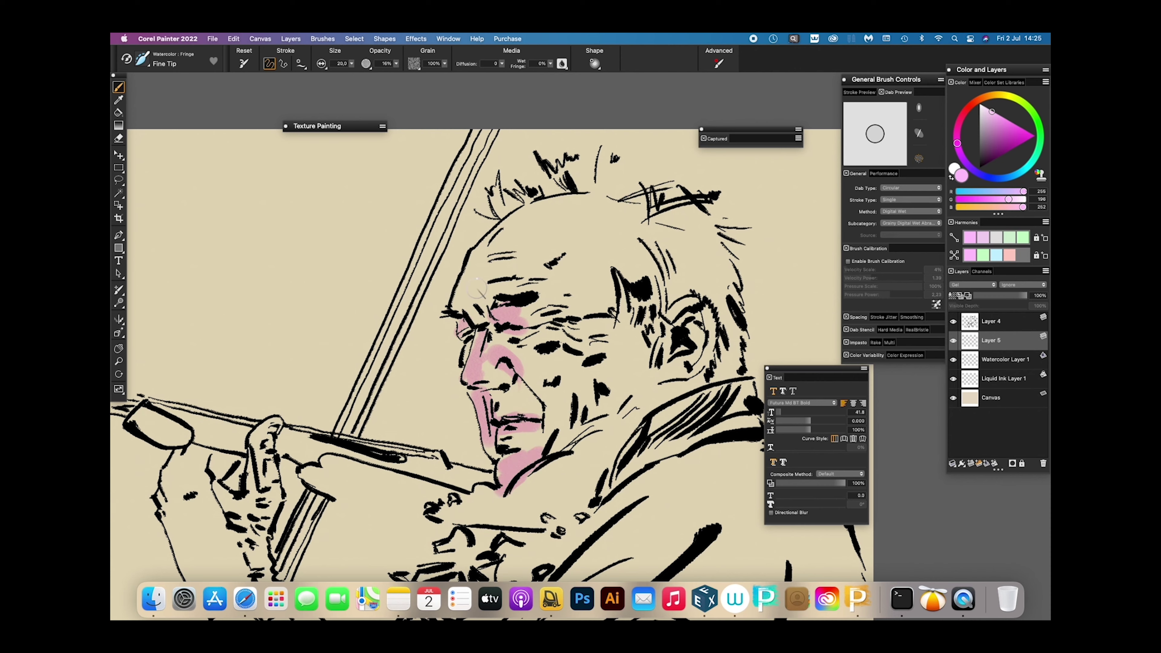
# Shade the forehead edge, cheek, ear and temple in light pink with the Fine Tip brush
pyautogui.moveTo(455, 312)
pyautogui.mouseDown()
pyautogui.moveTo(485, 231)
pyautogui.moveTo(540, 195)
pyautogui.moveTo(554, 201)
pyautogui.mouseUp()
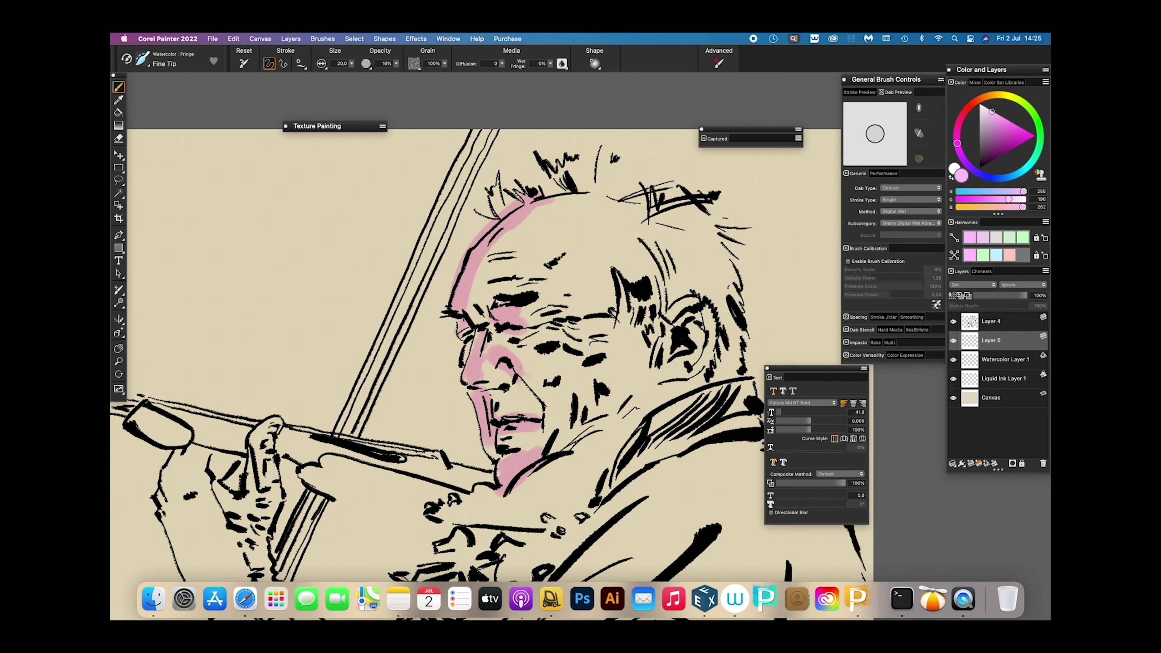
pyautogui.moveTo(521, 364)
pyautogui.mouseDown()
pyautogui.moveTo(569, 425)
pyautogui.moveTo(552, 449)
pyautogui.mouseUp()
pyautogui.moveTo(676, 296)
pyautogui.mouseDown()
pyautogui.moveTo(669, 325)
pyautogui.moveTo(713, 330)
pyautogui.moveTo(663, 377)
pyautogui.moveTo(686, 366)
pyautogui.mouseUp()
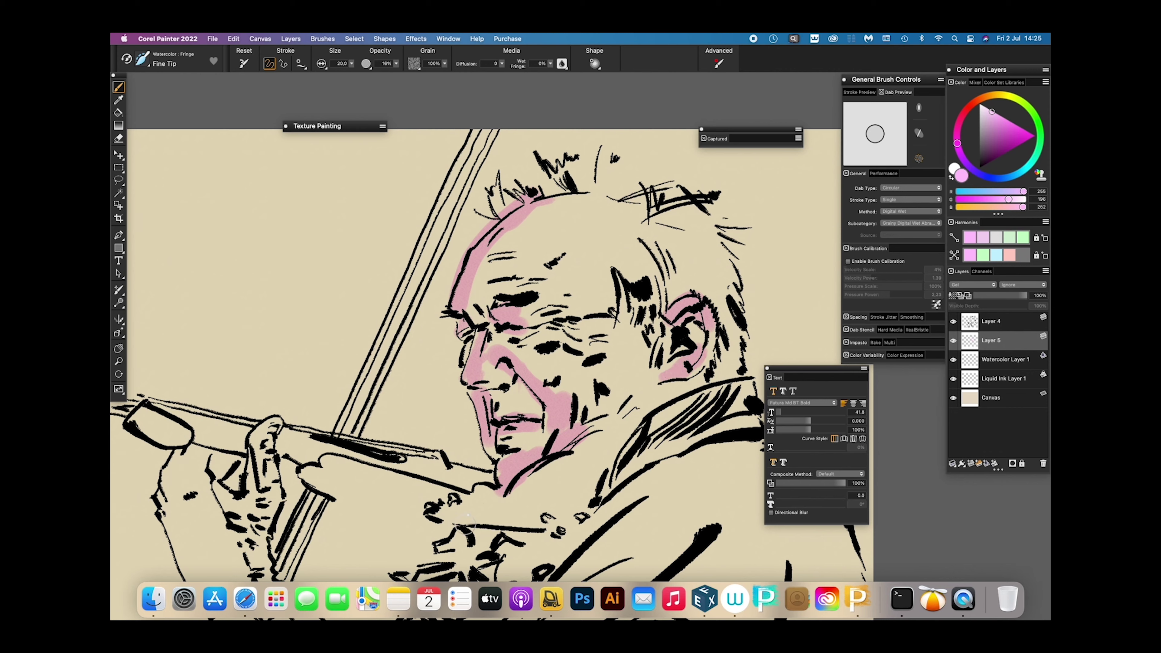
pyautogui.moveTo(572, 257)
pyautogui.mouseDown()
pyautogui.moveTo(577, 289)
pyautogui.moveTo(605, 290)
pyautogui.moveTo(588, 296)
pyautogui.moveTo(584, 226)
pyautogui.mouseUp()
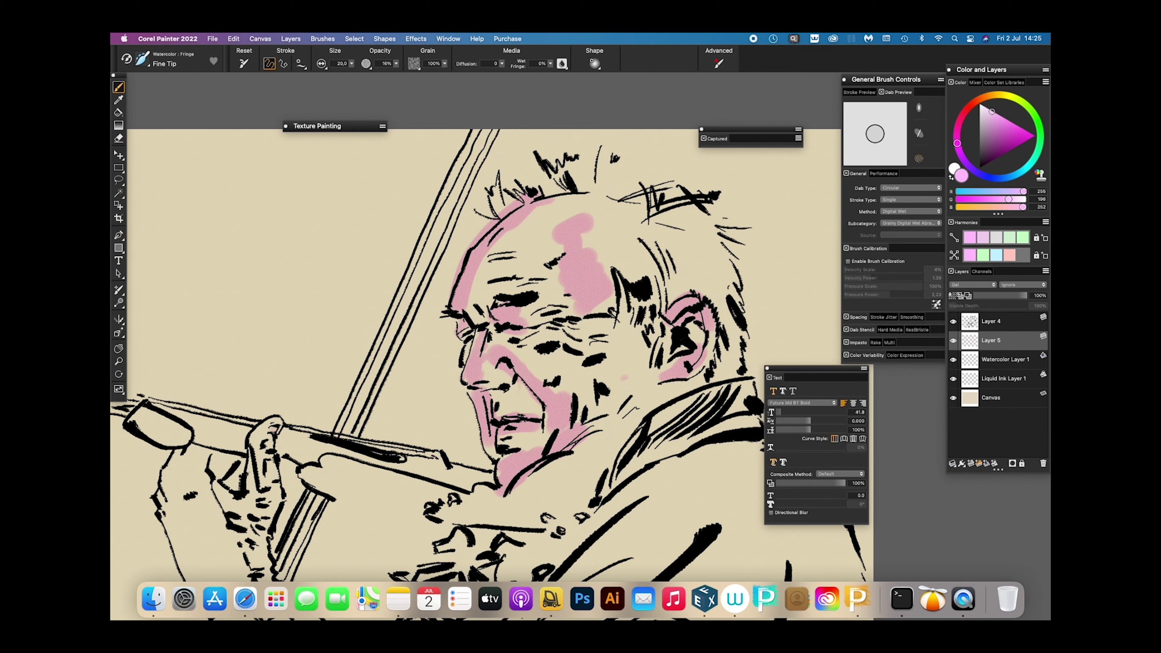
# Paint light pink shading on the finger and palm of the hand holding the violin neck
pyautogui.moveTo(270, 434)
pyautogui.mouseDown()
pyautogui.moveTo(276, 427)
pyautogui.moveTo(257, 447)
pyautogui.moveTo(271, 502)
pyautogui.mouseUp()
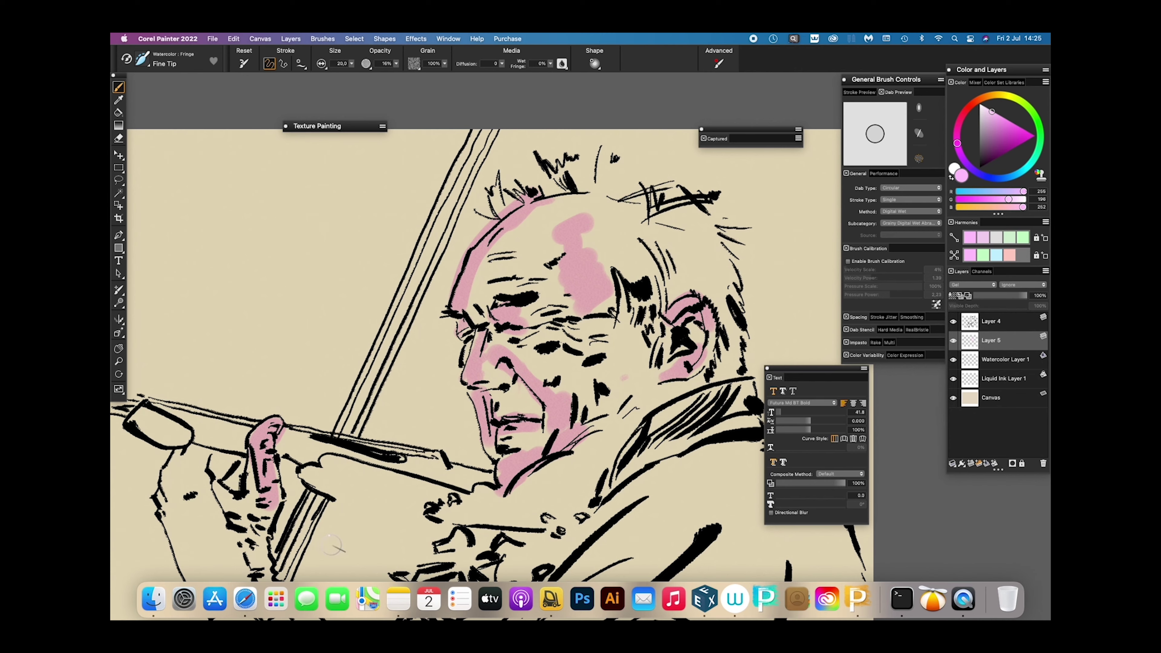
pyautogui.moveTo(327, 556); pyautogui.dragTo(372, 437)
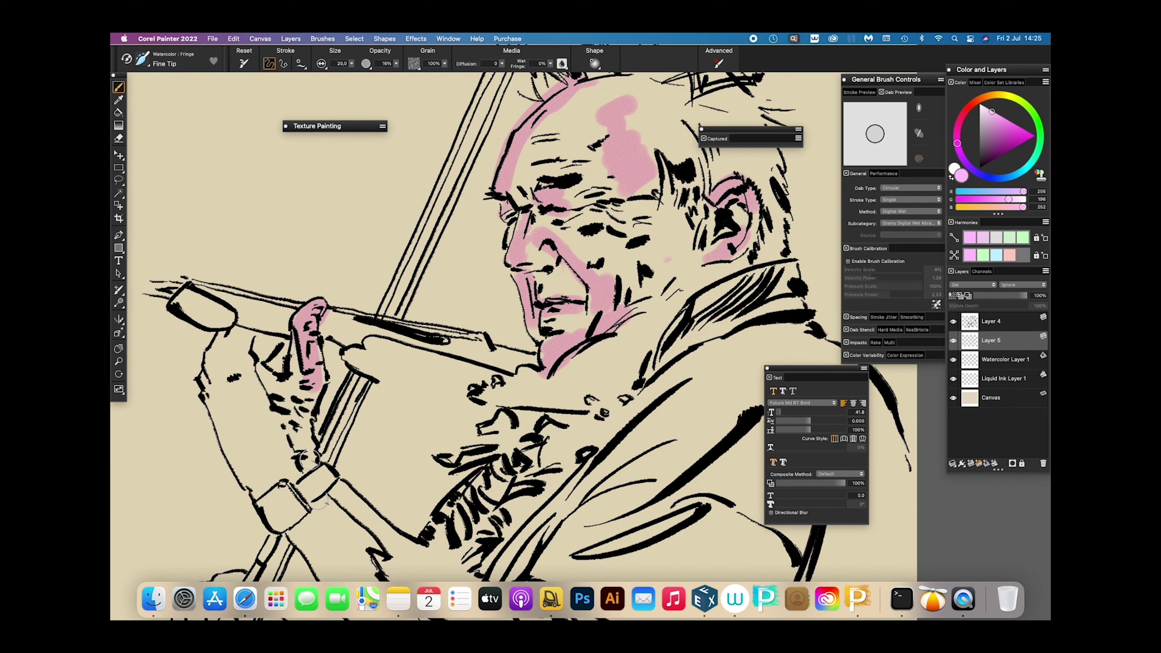
pyautogui.moveTo(275, 391)
pyautogui.mouseDown()
pyautogui.moveTo(261, 367)
pyautogui.moveTo(271, 341)
pyautogui.moveTo(276, 388)
pyautogui.moveTo(314, 452)
pyautogui.mouseUp()
# Fill the shaded side of the forearm from the watch to the elbow with light pink
pyautogui.moveTo(426, 542); pyautogui.dragTo(400, 439)
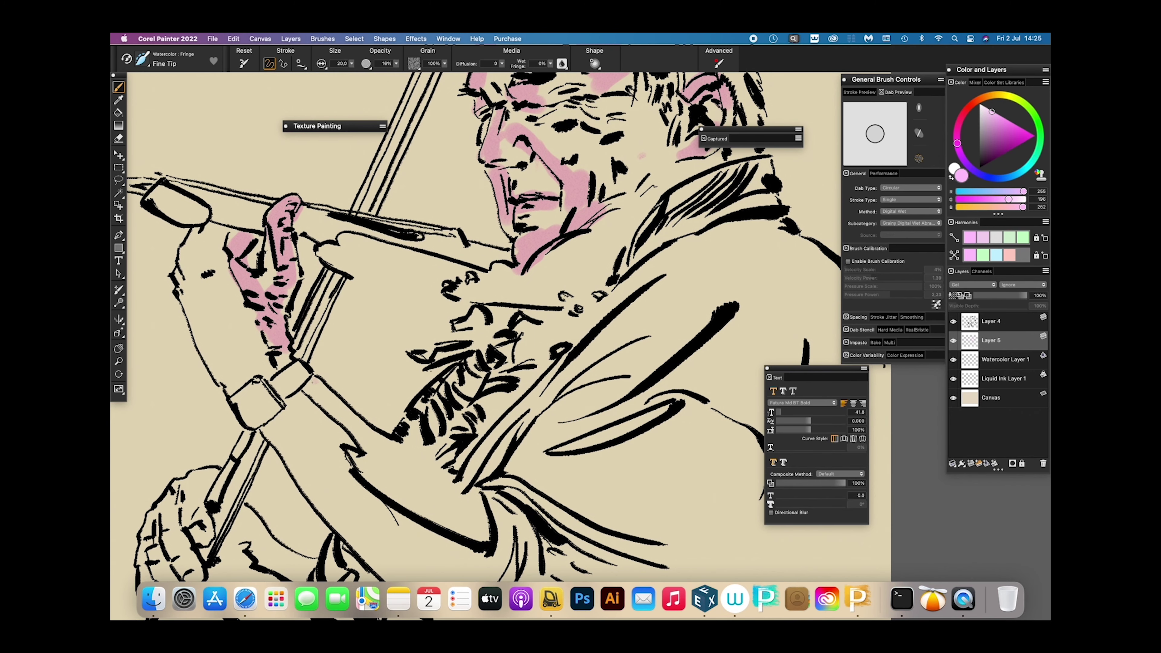
pyautogui.moveTo(315, 382)
pyautogui.mouseDown()
pyautogui.moveTo(371, 434)
pyautogui.moveTo(391, 475)
pyautogui.moveTo(503, 536)
pyautogui.moveTo(475, 537)
pyautogui.mouseUp()
pyautogui.moveTo(412, 451)
pyautogui.mouseDown()
pyautogui.moveTo(359, 476)
pyautogui.moveTo(375, 485)
pyautogui.mouseUp()
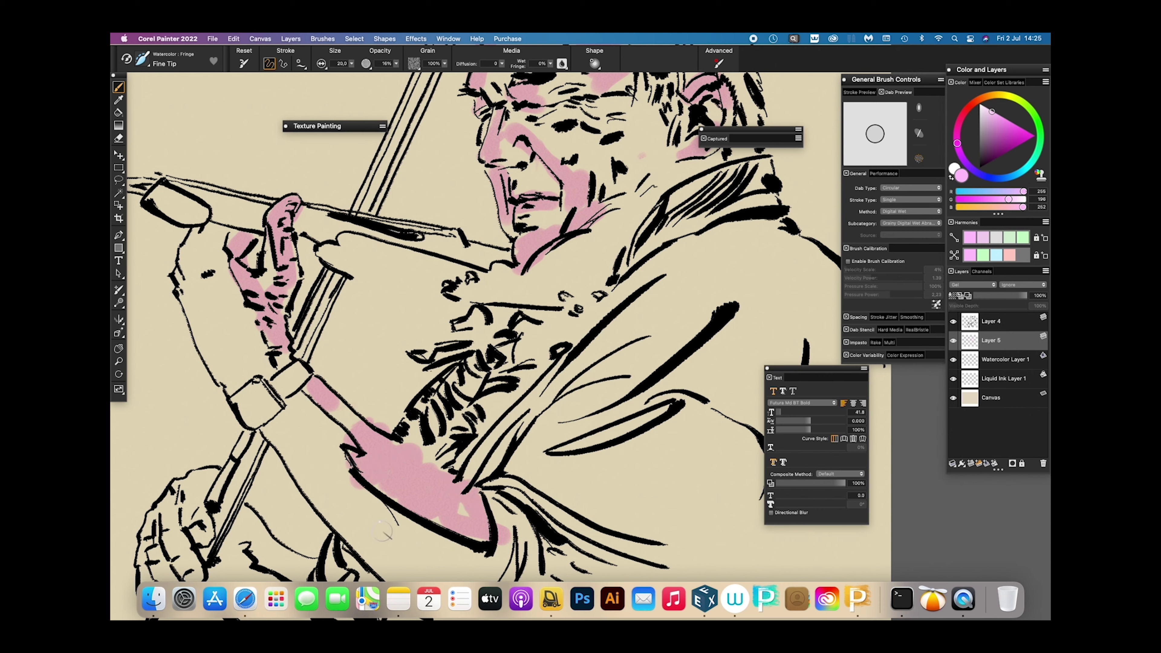
pyautogui.moveTo(419, 507); pyautogui.dragTo(473, 554)
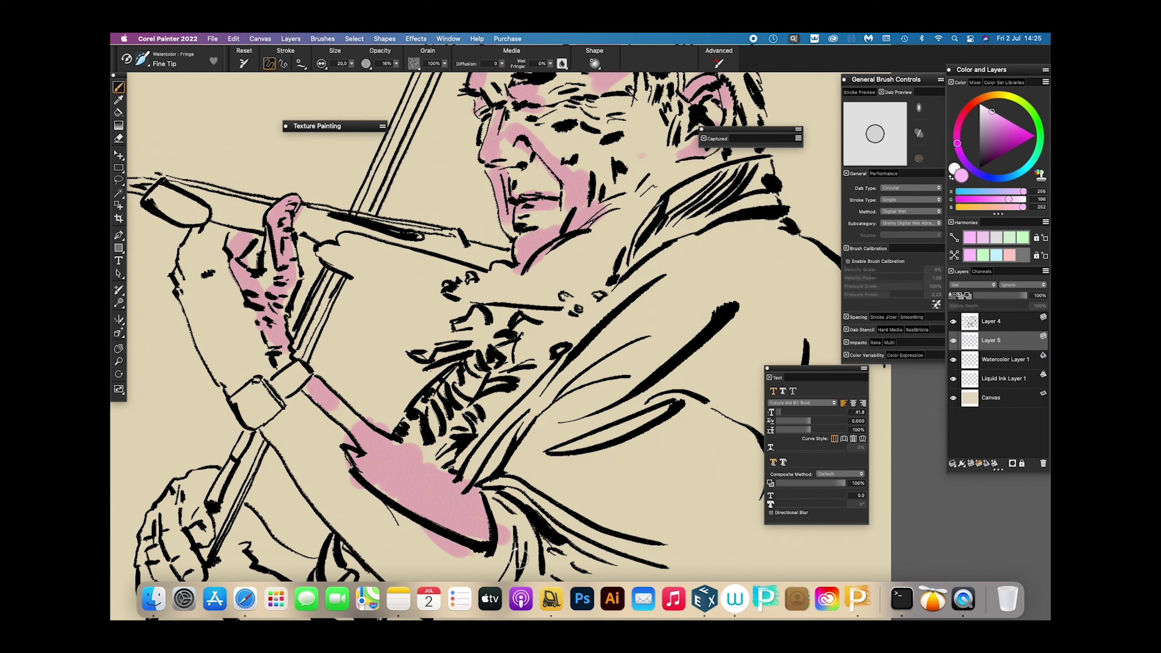
# Add mottled pink texture to the nose, forehead and temple with the Grainy Stencil brush from Watercolor: Fringe
pyautogui.moveTo(545, 395); pyautogui.dragTo(492, 578)
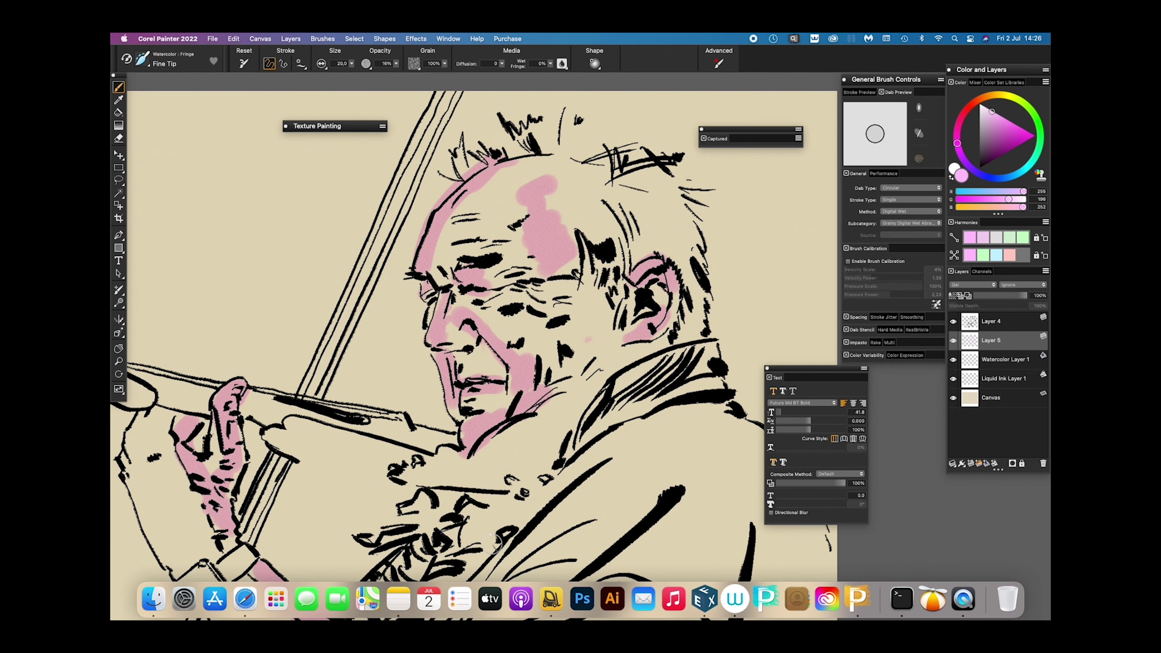
pyautogui.click(142, 59)
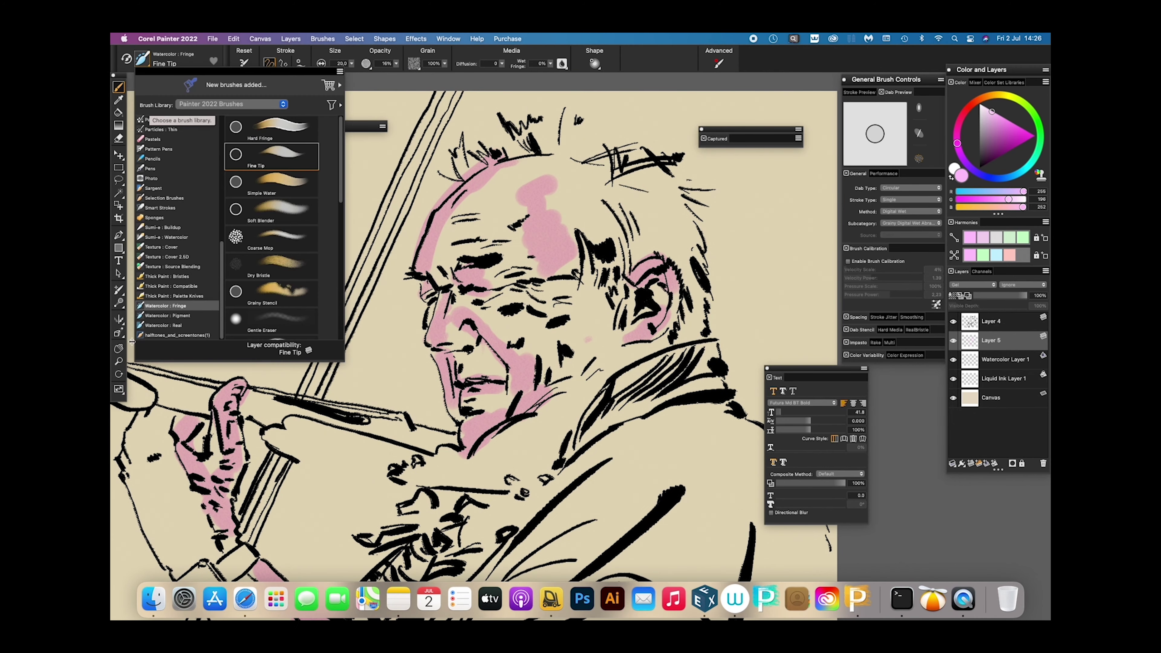
pyautogui.moveTo(343, 165)
pyautogui.mouseDown()
pyautogui.moveTo(338, 267)
pyautogui.moveTo(342, 211)
pyautogui.mouseUp()
pyautogui.click(298, 173)
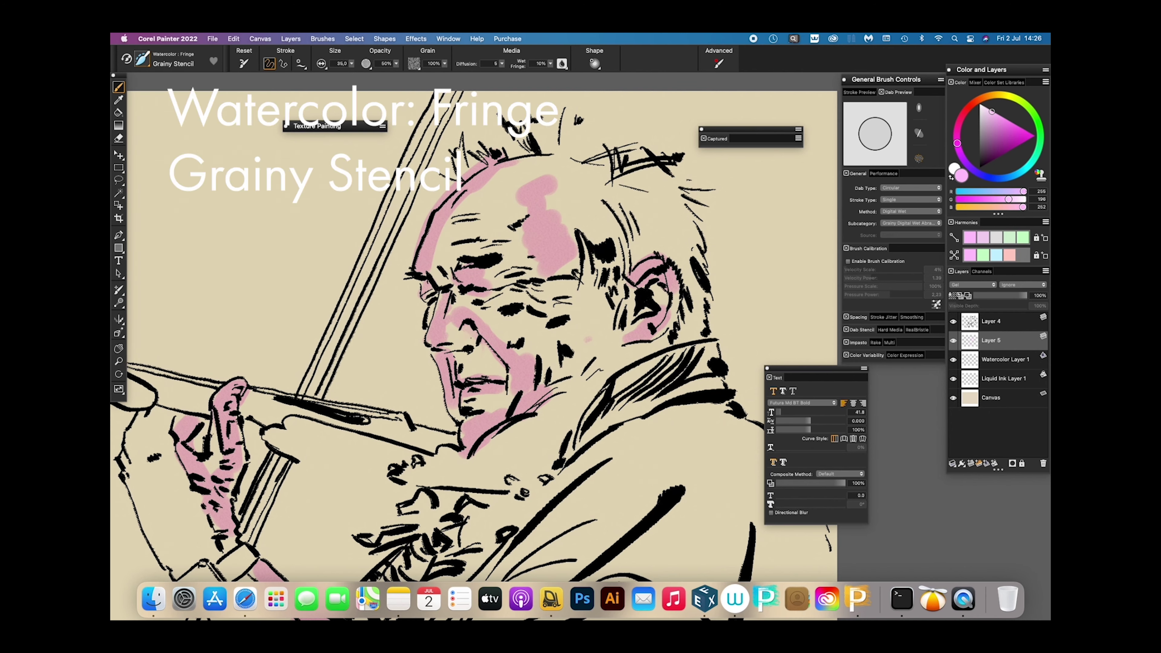
pyautogui.moveTo(474, 339); pyautogui.dragTo(458, 336)
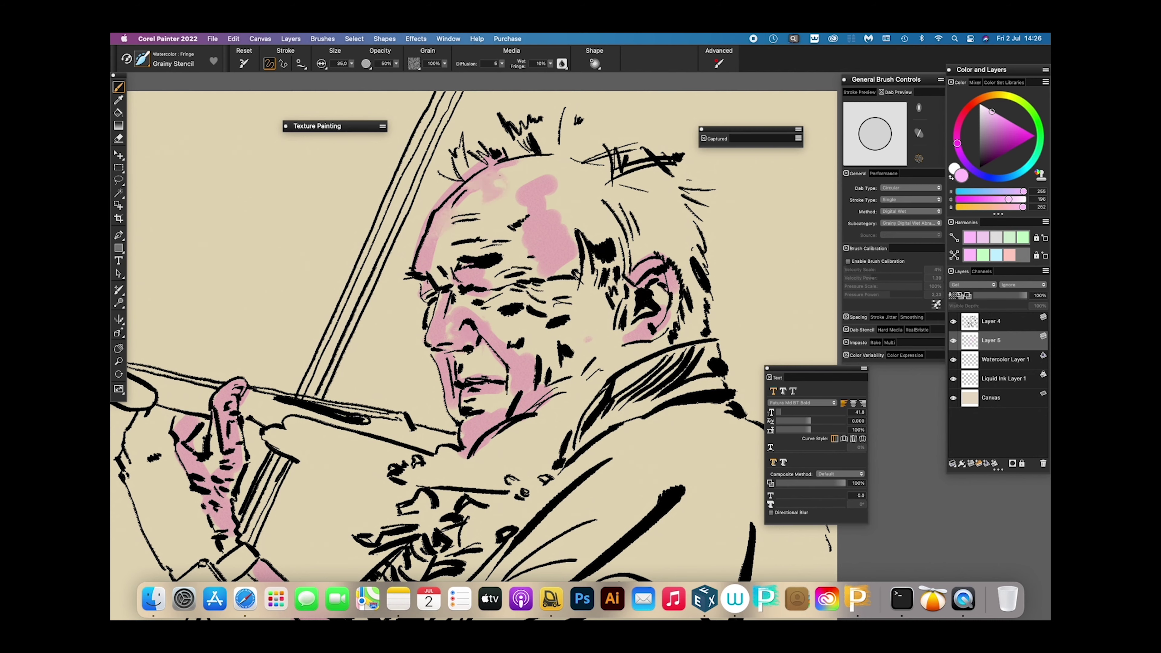
pyautogui.moveTo(497, 183); pyautogui.dragTo(459, 225)
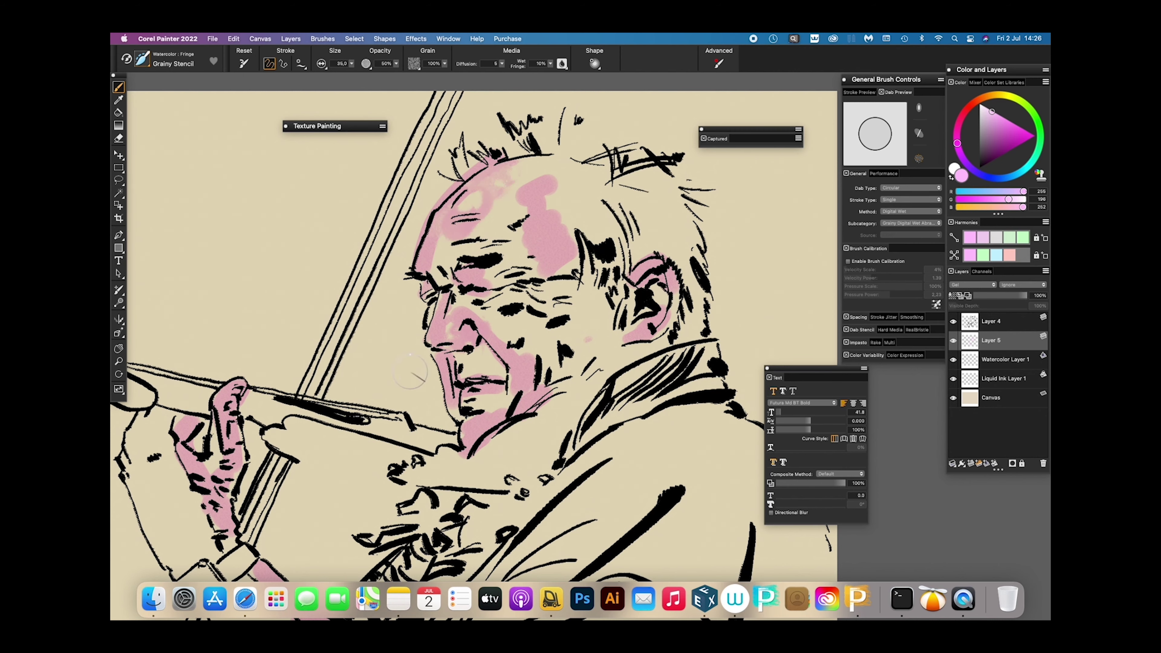
pyautogui.moveTo(560, 210); pyautogui.dragTo(574, 195)
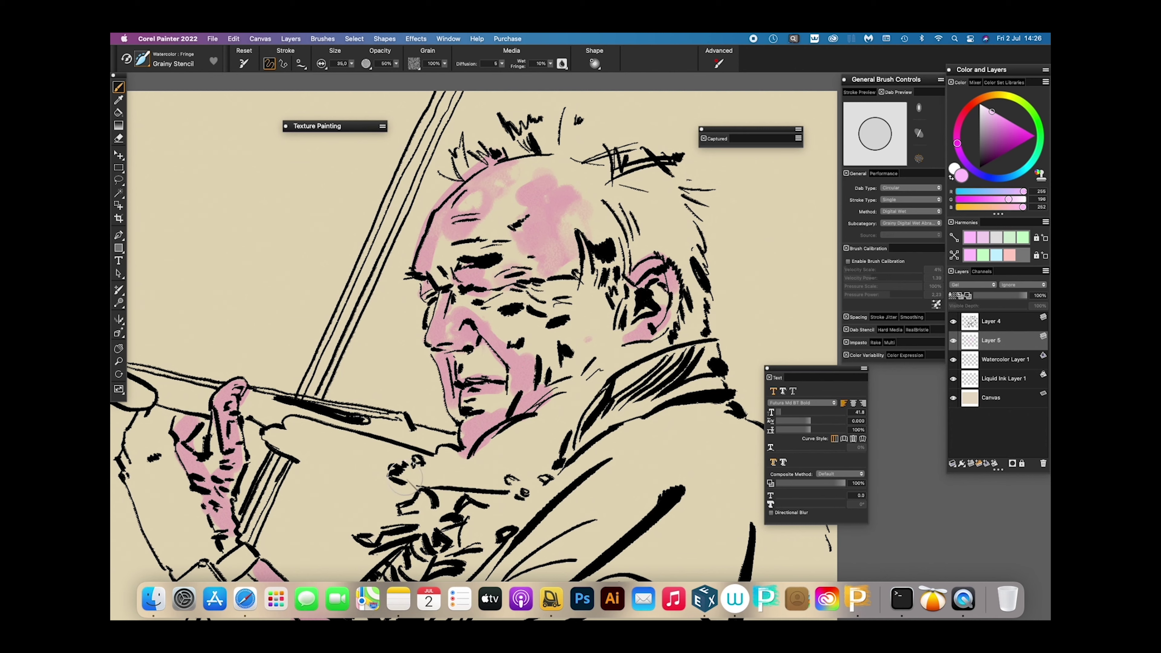
# Tint the violin and the area beside the bow hand in pink with the Grainy Stencil brush
pyautogui.moveTo(404, 427)
pyautogui.mouseDown()
pyautogui.moveTo(429, 444)
pyautogui.moveTo(142, 373)
pyautogui.mouseUp()
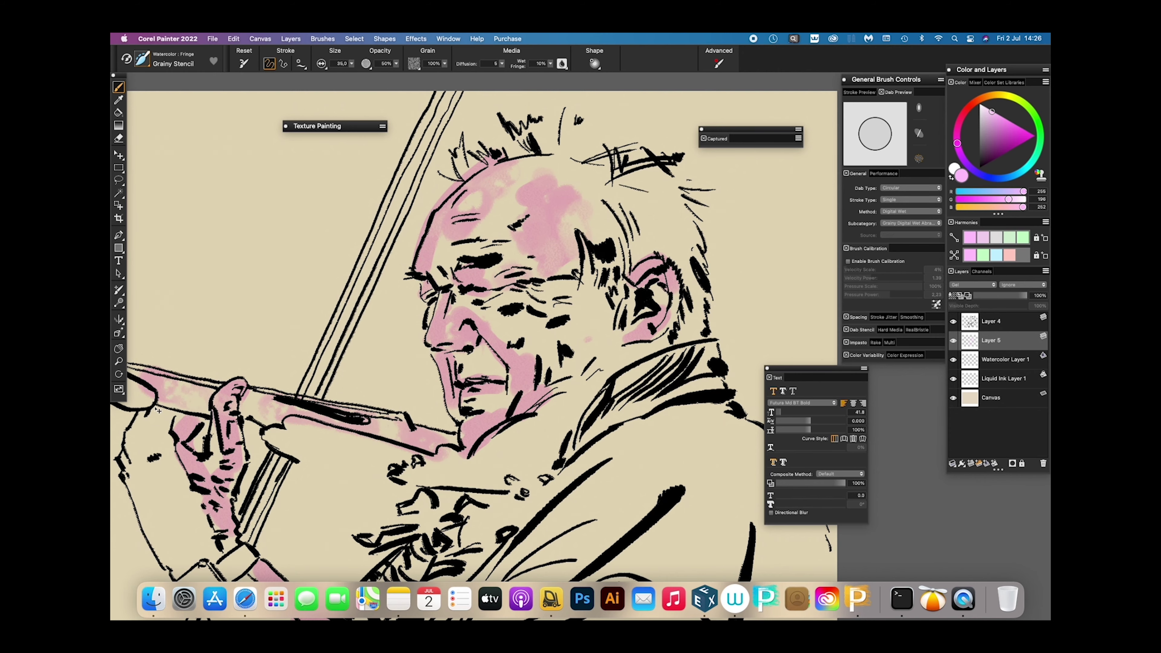
pyautogui.press('super+minus')
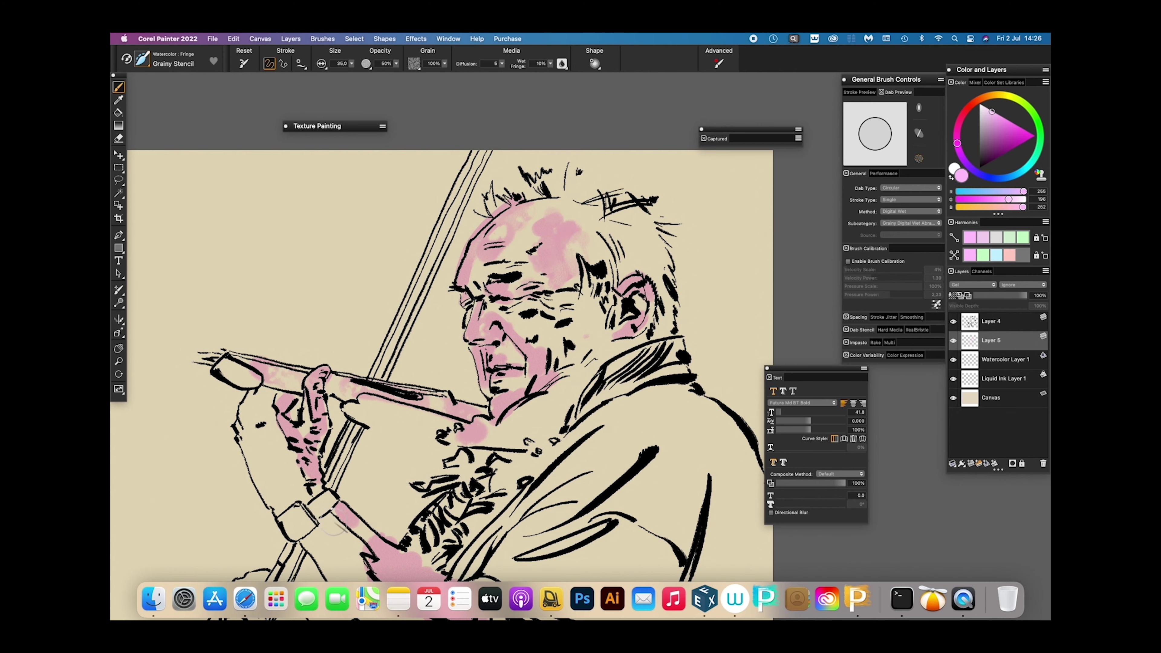
pyautogui.scroll(-5, 379, 536)
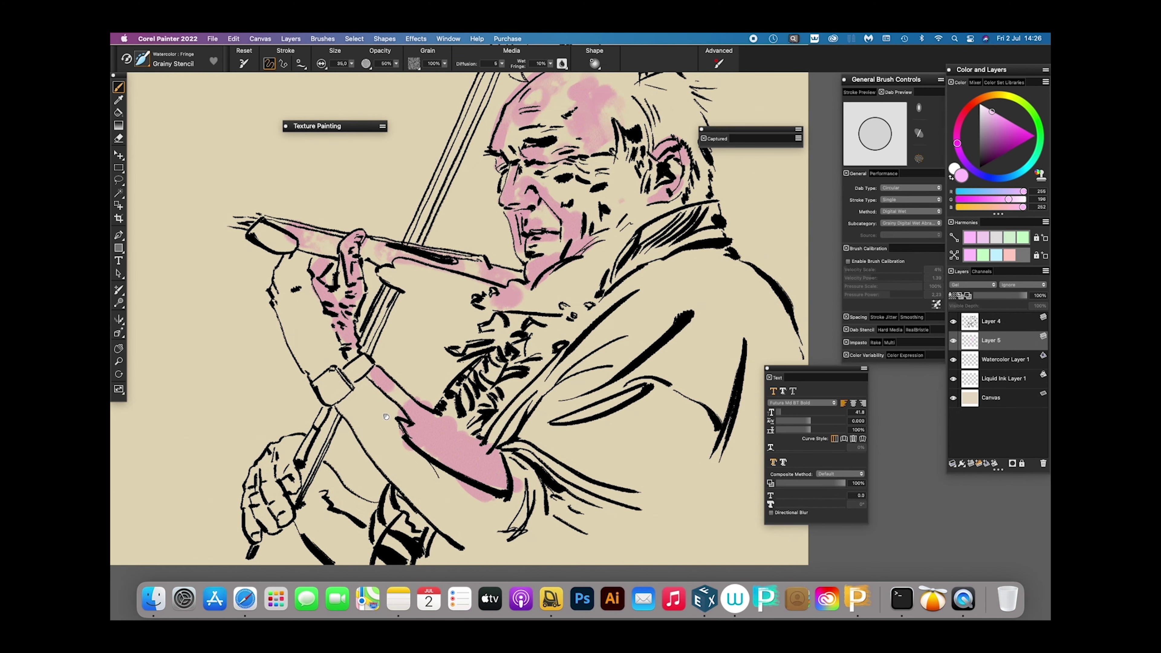
pyautogui.moveTo(315, 466); pyautogui.dragTo(368, 510)
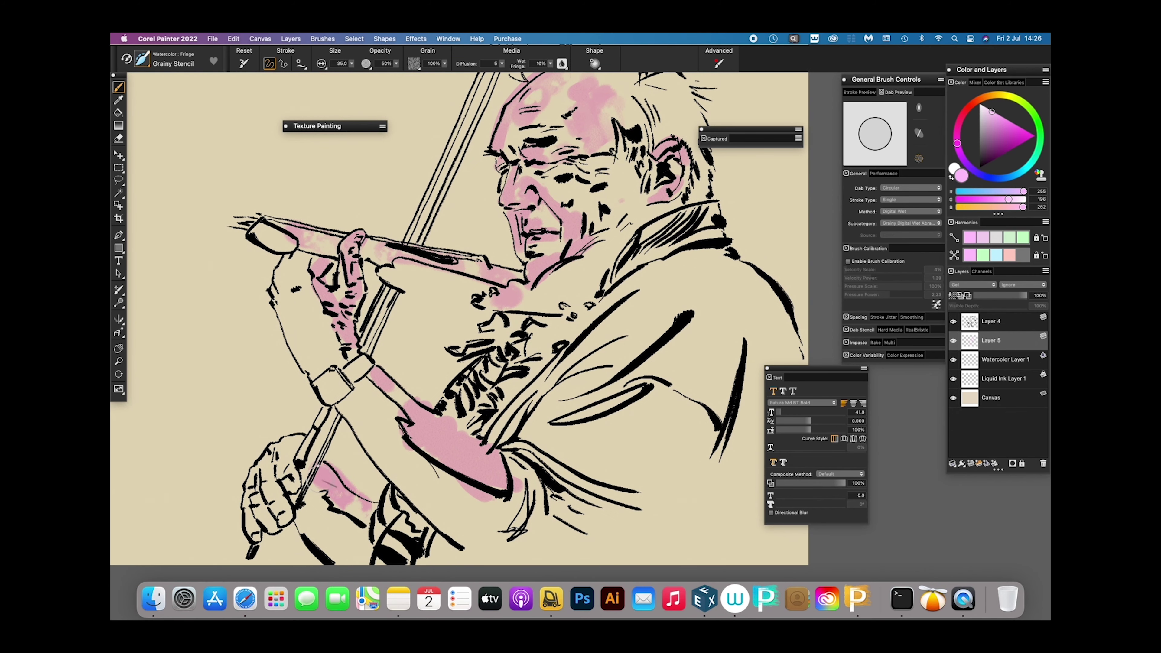
# Tint the fingers and knuckles of the bow hand in pink with the Grainy Stencil brush
pyautogui.moveTo(286, 451)
pyautogui.mouseDown()
pyautogui.moveTo(292, 478)
pyautogui.moveTo(261, 510)
pyautogui.moveTo(259, 458)
pyautogui.mouseUp()
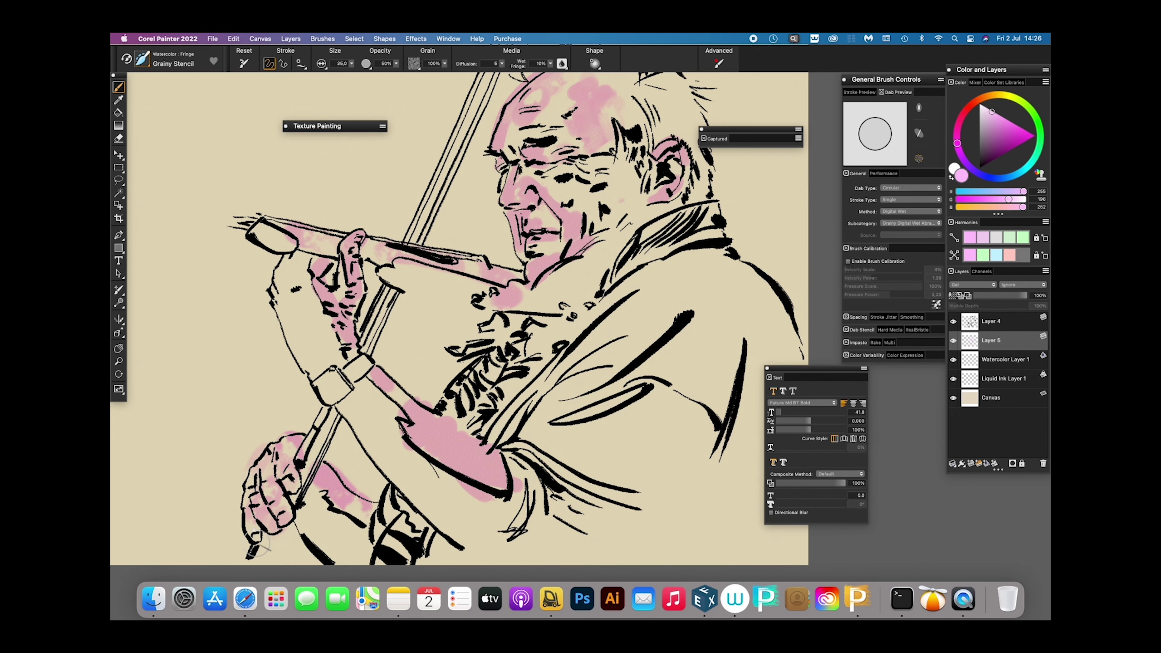
pyautogui.scroll(-4, 258, 544)
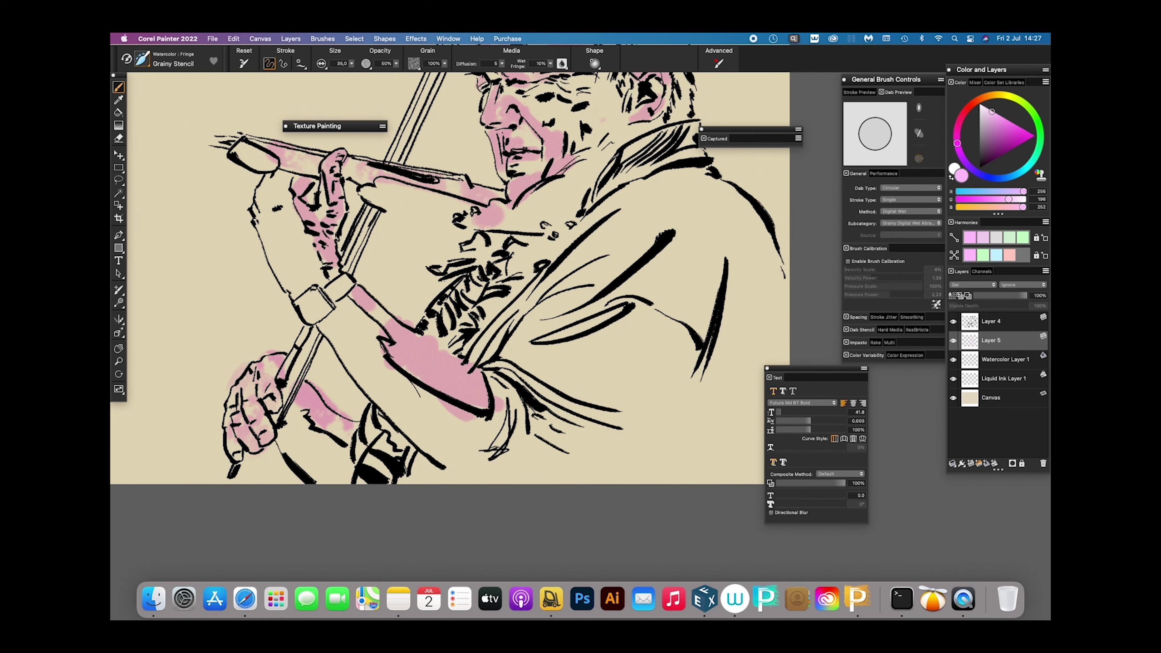
pyautogui.scroll(4, 300, 164)
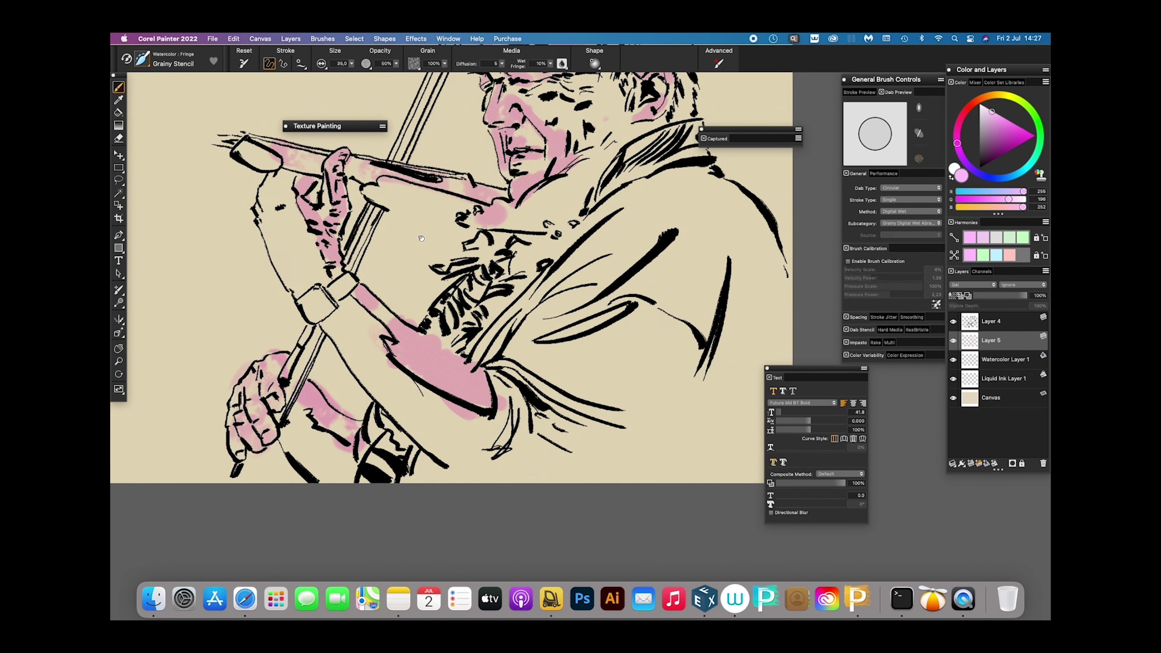
# Switch the colour to light aqua and paint the hair at the back of the head and the area around the ear
pyautogui.click(1033, 164)
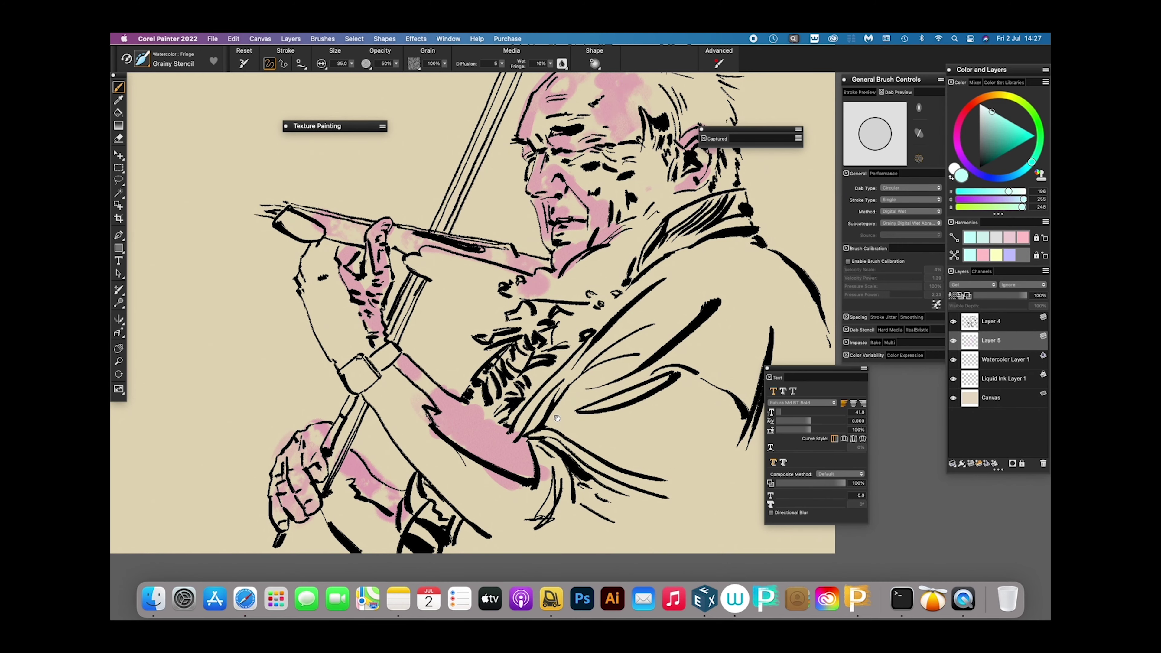
pyautogui.moveTo(555, 289)
pyautogui.mouseDown()
pyautogui.moveTo(536, 372)
pyautogui.moveTo(457, 480)
pyautogui.mouseUp()
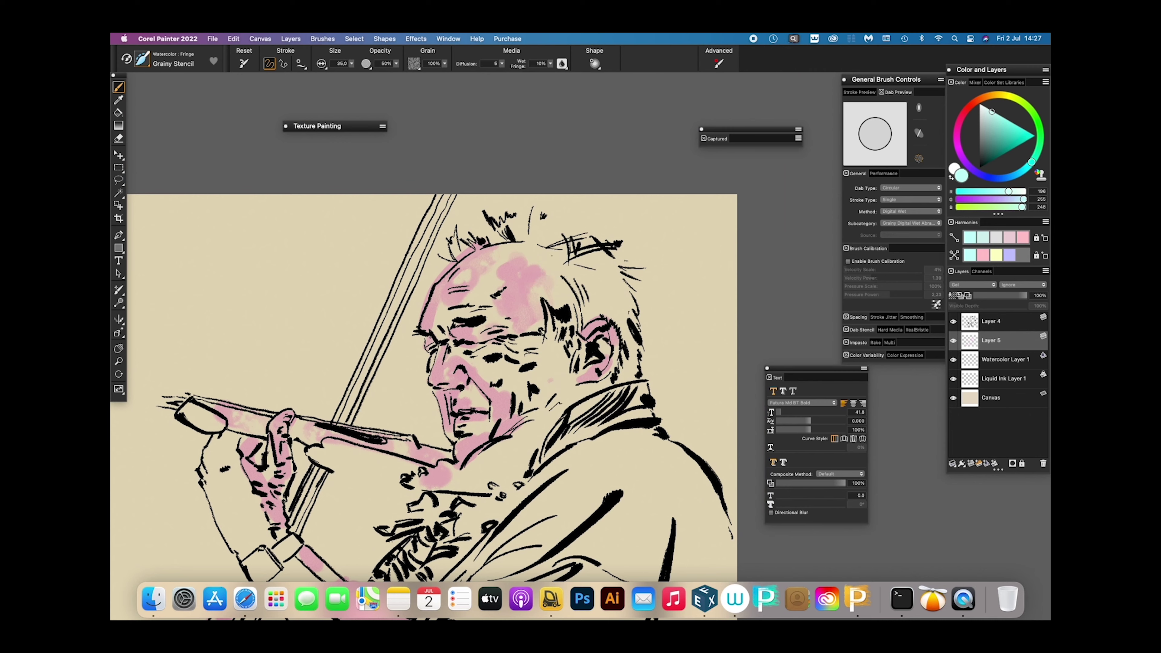
pyautogui.moveTo(563, 268)
pyautogui.mouseDown()
pyautogui.moveTo(562, 291)
pyautogui.moveTo(601, 282)
pyautogui.moveTo(594, 289)
pyautogui.moveTo(589, 264)
pyautogui.moveTo(620, 318)
pyautogui.mouseUp()
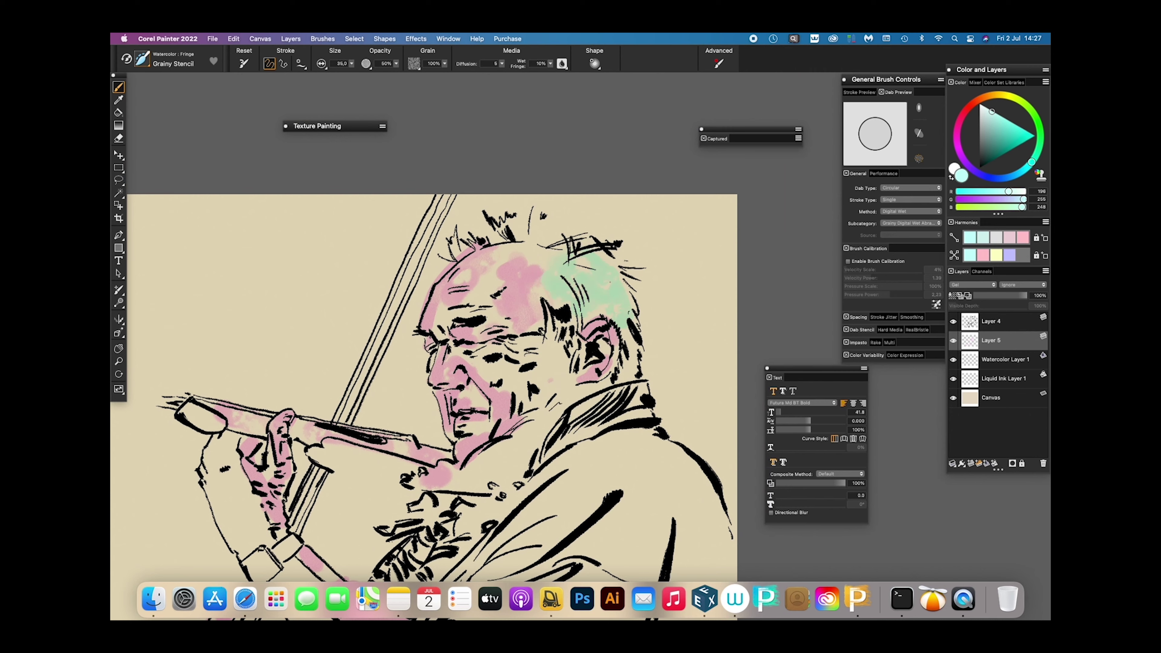
pyautogui.moveTo(560, 351)
pyautogui.mouseDown()
pyautogui.moveTo(550, 395)
pyautogui.moveTo(599, 391)
pyautogui.mouseUp()
# Choose a darker, medium teal and add shadow patches to the sideburn, cheek and jaw
pyautogui.moveTo(1009, 130)
pyautogui.mouseDown()
pyautogui.moveTo(999, 145)
pyautogui.moveTo(997, 131)
pyautogui.mouseUp()
pyautogui.click(1000, 137)
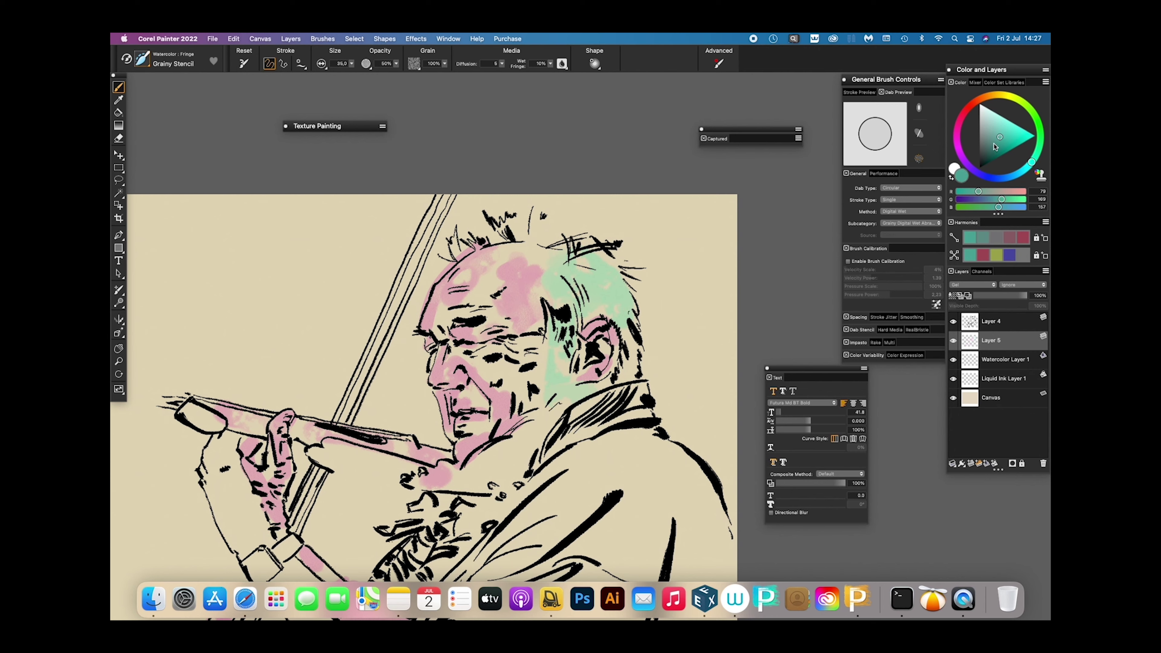
pyautogui.moveTo(519, 380)
pyautogui.mouseDown()
pyautogui.moveTo(574, 323)
pyautogui.moveTo(561, 359)
pyautogui.mouseUp()
pyautogui.moveTo(569, 279); pyautogui.dragTo(575, 337)
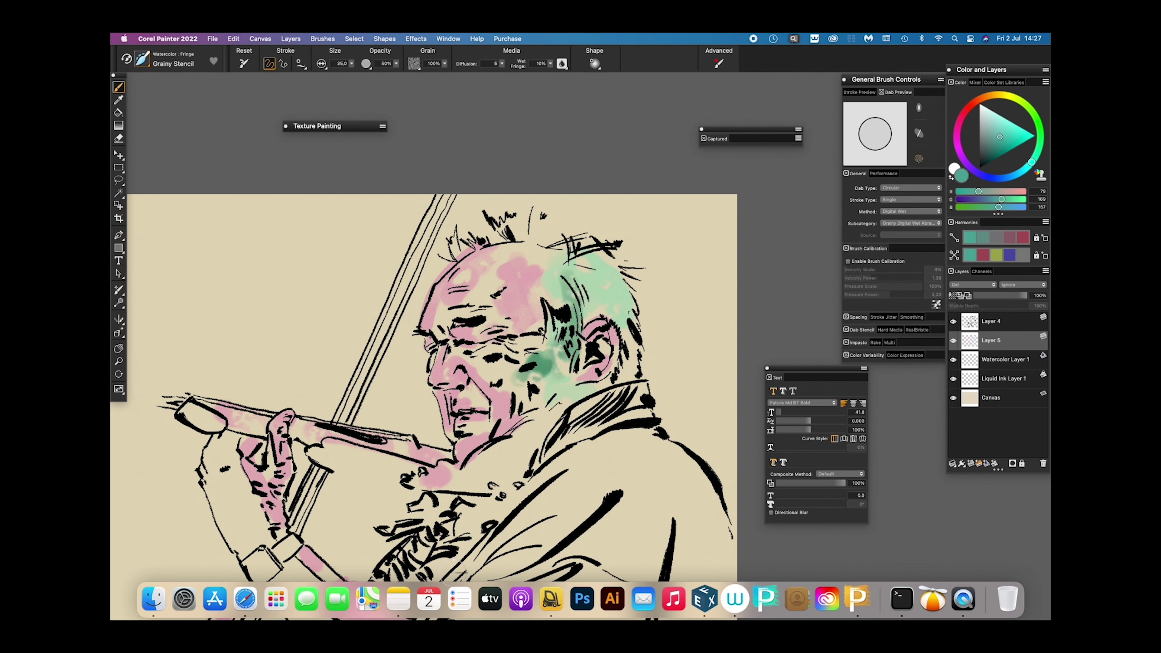
pyautogui.moveTo(546, 434); pyautogui.dragTo(543, 411)
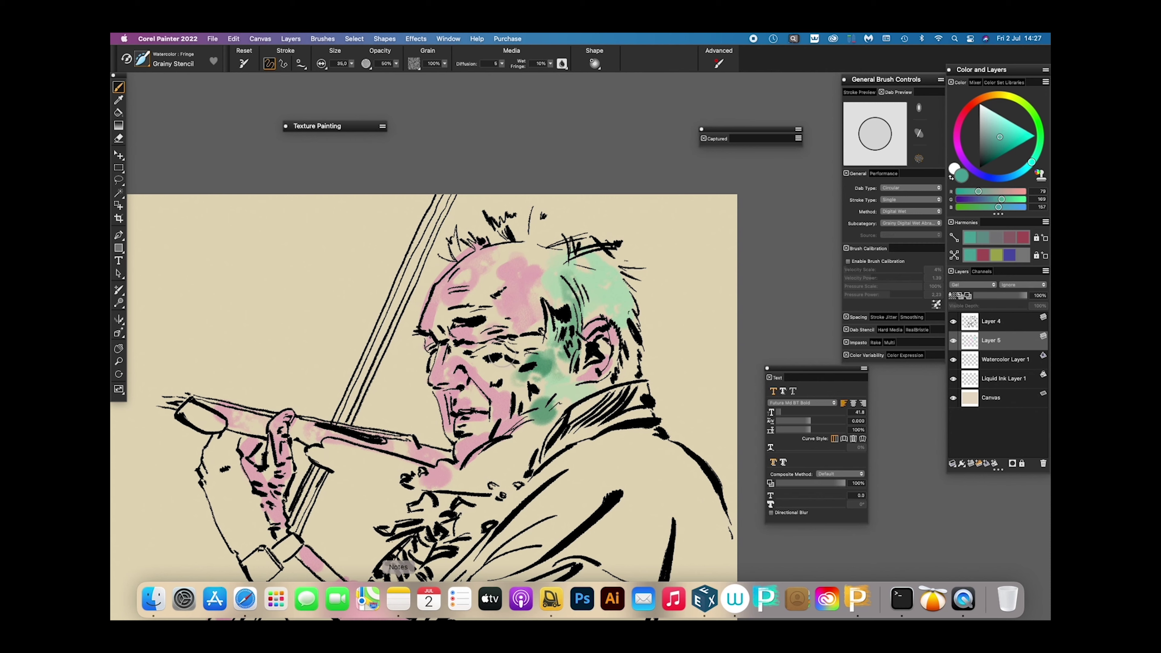
# Paint medium teal over the spiky hair from the top of the forehead to behind the ear
pyautogui.click(528, 227)
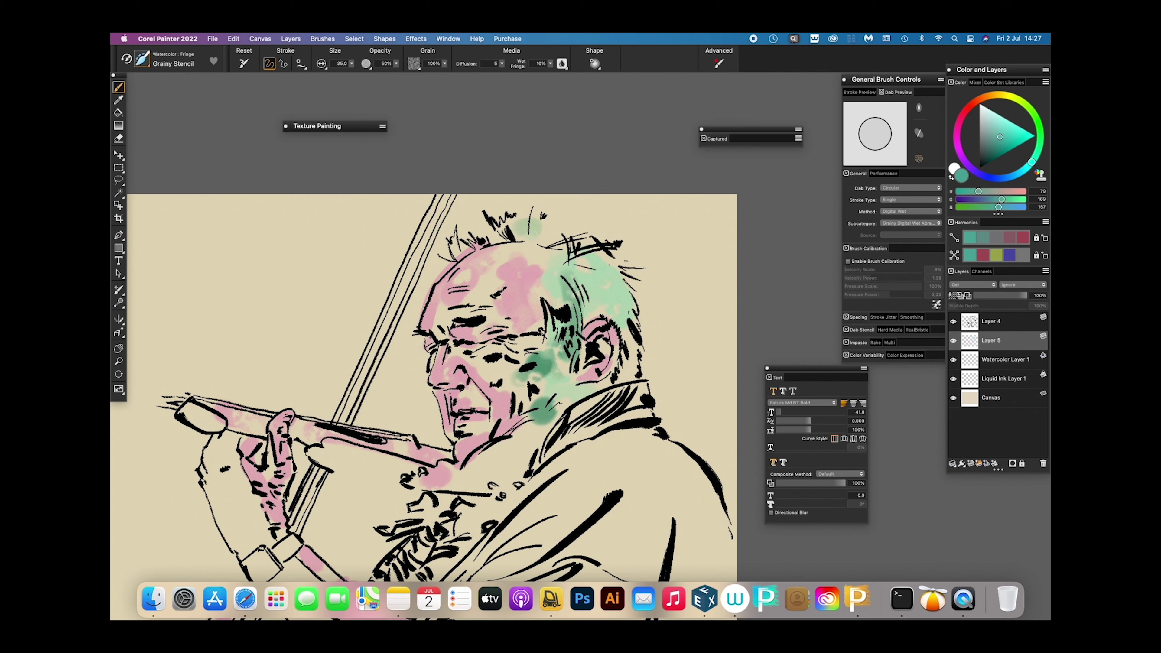
pyautogui.moveTo(630, 326); pyautogui.dragTo(638, 352)
pyautogui.moveTo(498, 233)
pyautogui.mouseDown()
pyautogui.moveTo(478, 216)
pyautogui.moveTo(447, 259)
pyautogui.moveTo(585, 233)
pyautogui.moveTo(621, 265)
pyautogui.moveTo(628, 299)
pyautogui.moveTo(609, 293)
pyautogui.moveTo(629, 324)
pyautogui.mouseUp()
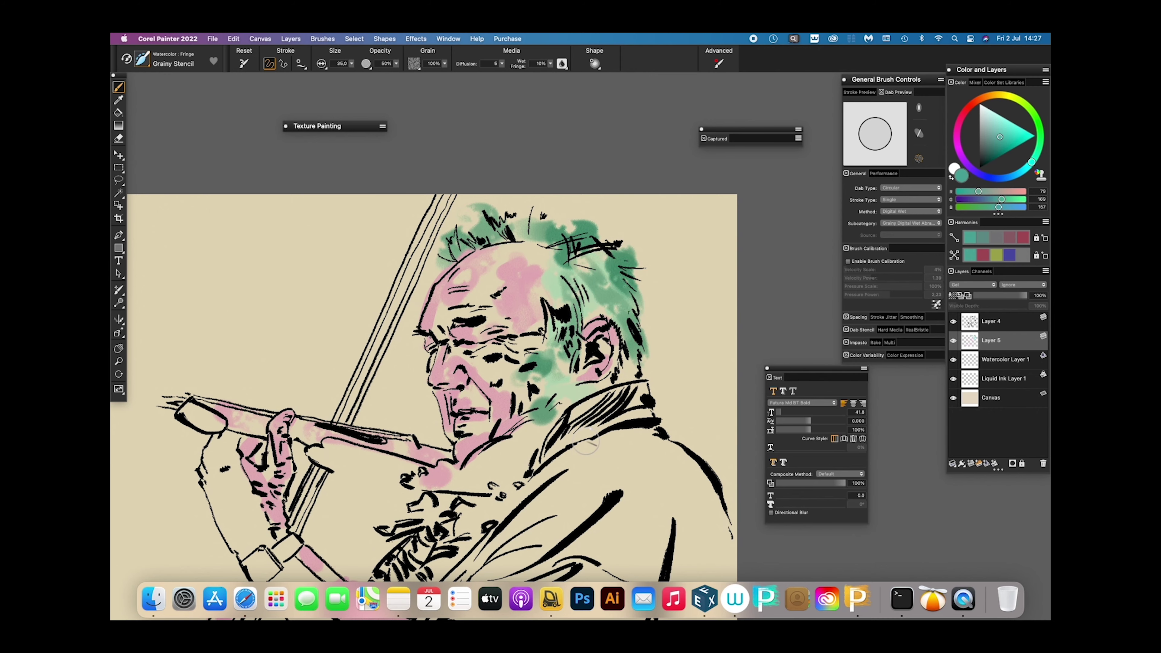
# Paint mottled teal on the back of the violin-holding hand, the watch face, and the undersides of both forearms
pyautogui.scroll(-5, 586, 443)
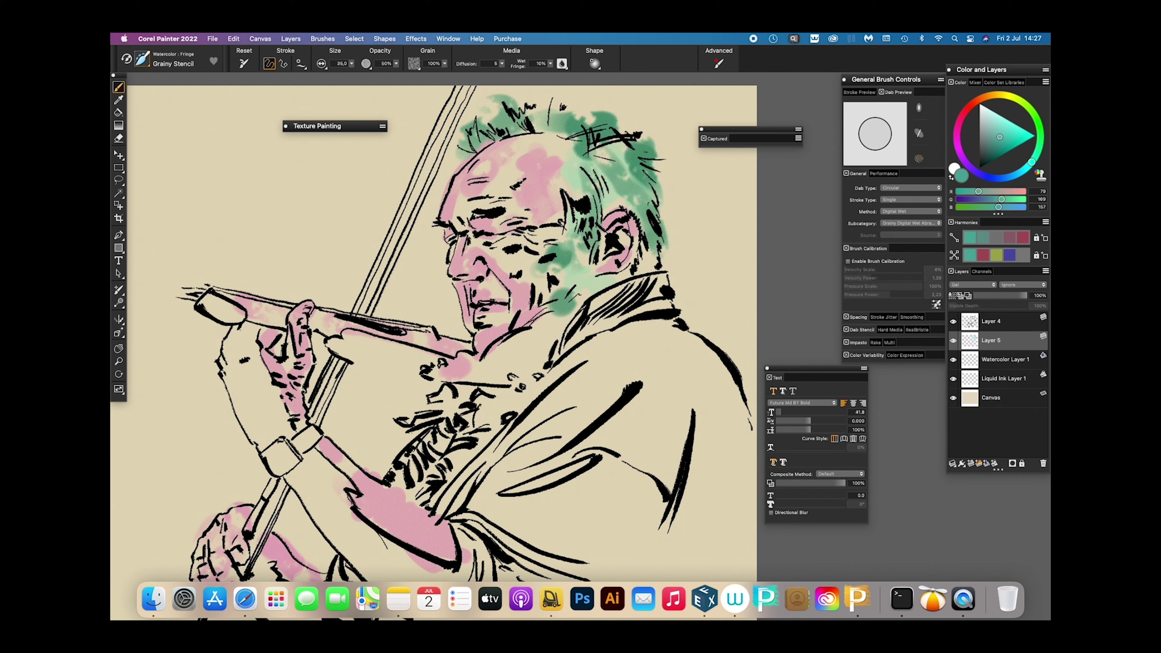
pyautogui.moveTo(249, 336)
pyautogui.mouseDown()
pyautogui.moveTo(235, 354)
pyautogui.moveTo(249, 398)
pyautogui.moveTo(277, 423)
pyautogui.mouseUp()
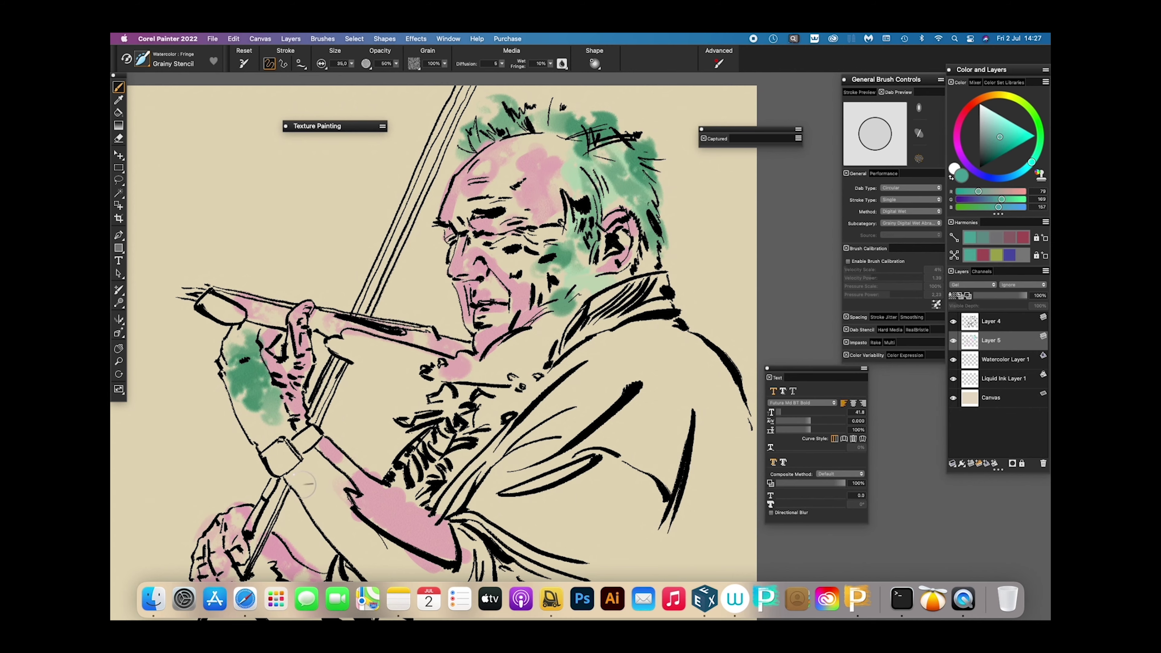
pyautogui.moveTo(300, 485)
pyautogui.mouseDown()
pyautogui.moveTo(283, 458)
pyautogui.moveTo(340, 520)
pyautogui.moveTo(291, 464)
pyautogui.moveTo(362, 567)
pyautogui.mouseUp()
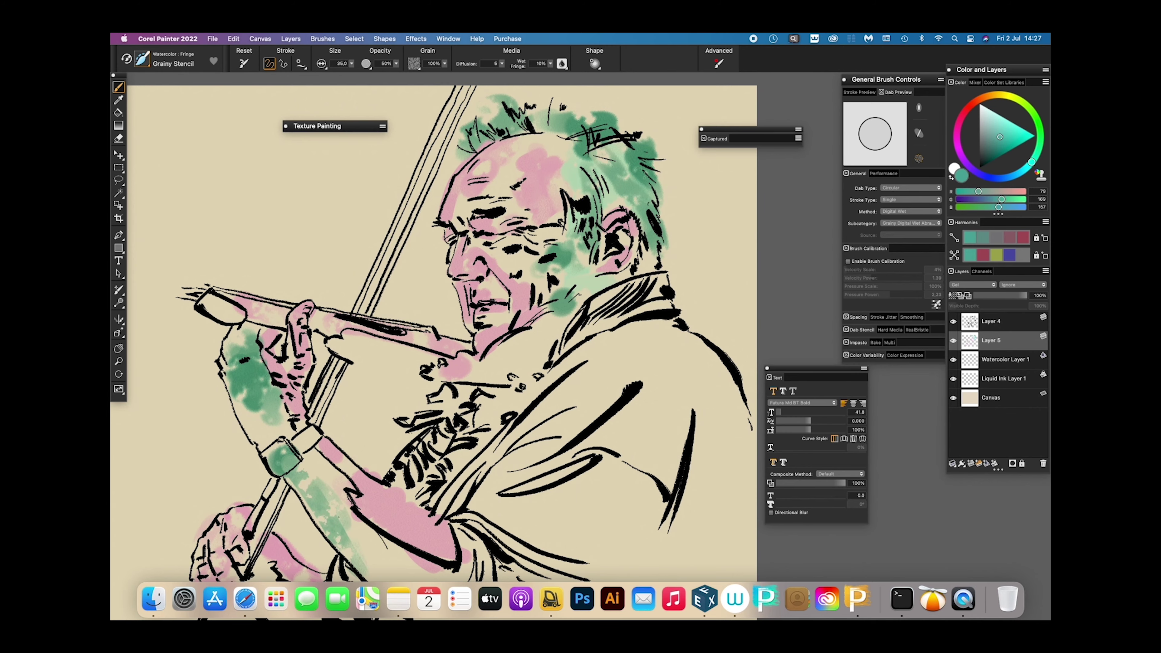
pyautogui.moveTo(313, 463)
pyautogui.mouseDown()
pyautogui.moveTo(327, 498)
pyautogui.moveTo(414, 566)
pyautogui.mouseUp()
pyautogui.moveTo(473, 532); pyautogui.dragTo(470, 406)
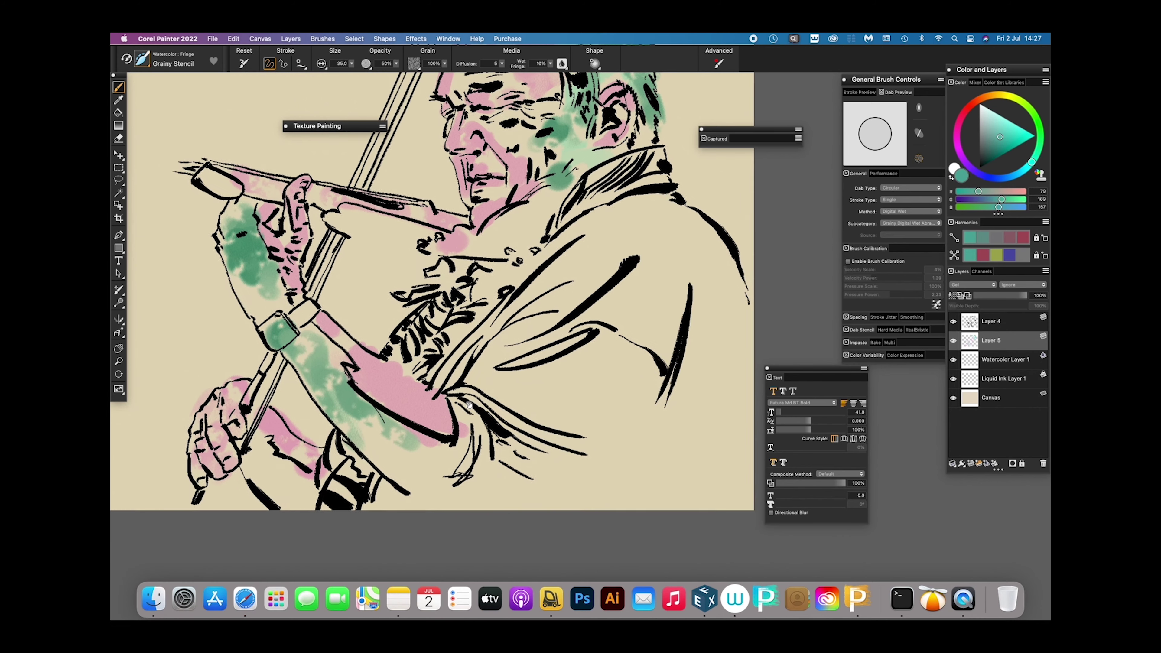
pyautogui.moveTo(345, 414)
pyautogui.mouseDown()
pyautogui.moveTo(407, 489)
pyautogui.moveTo(378, 475)
pyautogui.mouseUp()
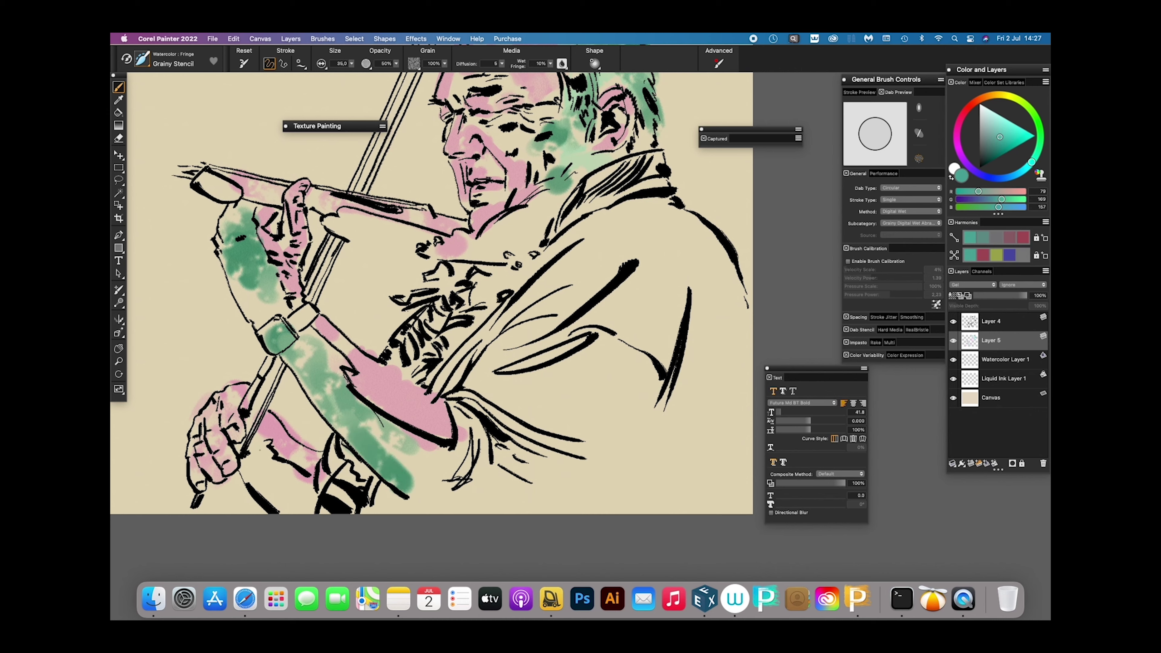
pyautogui.moveTo(258, 454)
pyautogui.mouseDown()
pyautogui.moveTo(304, 505)
pyautogui.moveTo(270, 465)
pyautogui.mouseUp()
# Fill the ruffled shirt front and the area along the lapel and collar with mottled teal
pyautogui.moveTo(493, 319); pyautogui.dragTo(417, 451)
pyautogui.moveTo(496, 331)
pyautogui.mouseDown()
pyautogui.moveTo(561, 292)
pyautogui.moveTo(581, 315)
pyautogui.moveTo(574, 304)
pyautogui.mouseUp()
pyautogui.moveTo(375, 405)
pyautogui.mouseDown()
pyautogui.moveTo(352, 408)
pyautogui.moveTo(333, 432)
pyautogui.mouseUp()
pyautogui.moveTo(425, 408); pyautogui.dragTo(371, 475)
pyautogui.moveTo(372, 475); pyautogui.dragTo(451, 397)
pyautogui.moveTo(398, 457); pyautogui.dragTo(354, 521)
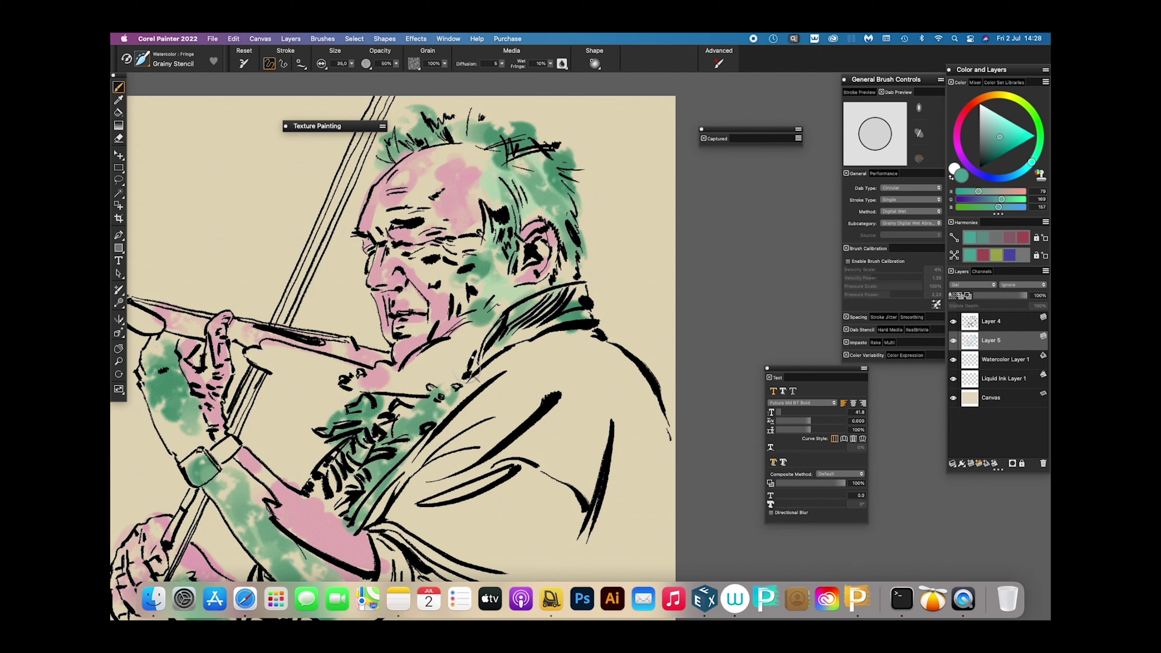
# Shade the underside of the violin body, then its neck and scroll, in teal
pyautogui.moveTo(268, 356)
pyautogui.mouseDown()
pyautogui.moveTo(355, 382)
pyautogui.moveTo(344, 379)
pyautogui.mouseUp()
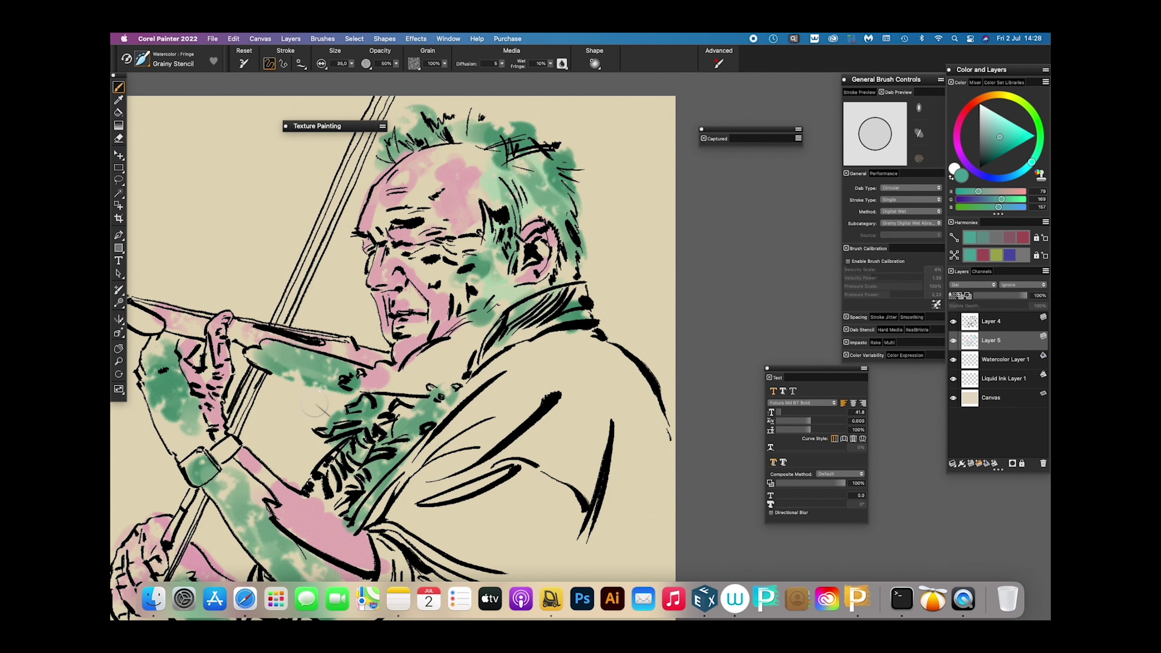
pyautogui.moveTo(227, 409); pyautogui.dragTo(357, 491)
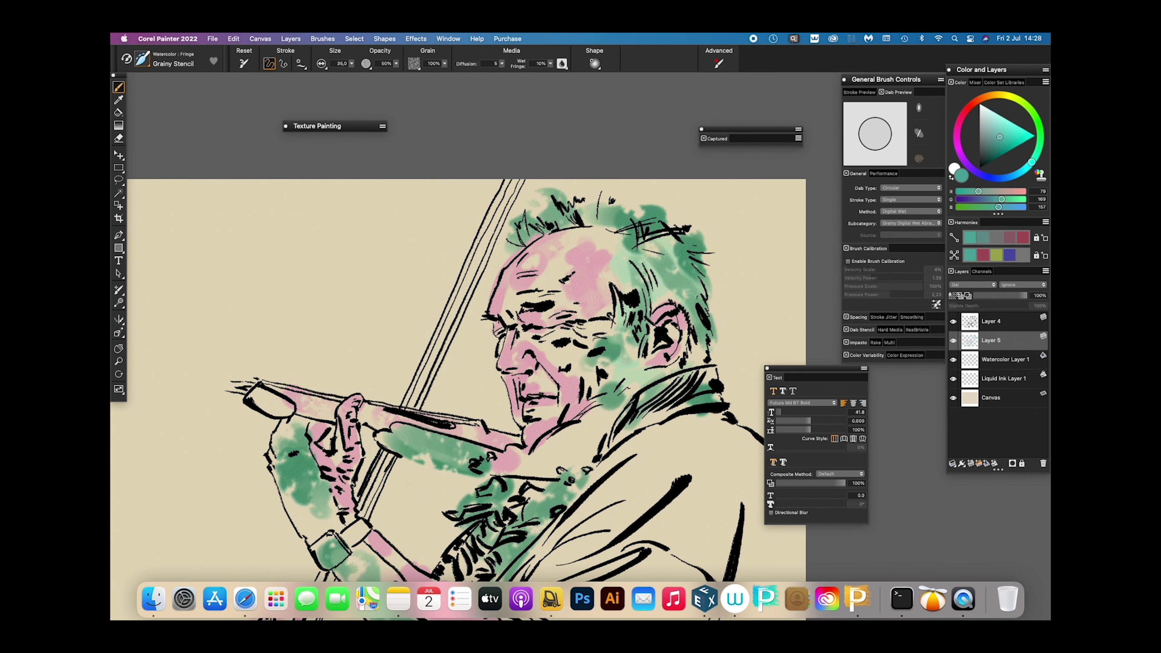
pyautogui.moveTo(332, 405); pyautogui.dragTo(255, 395)
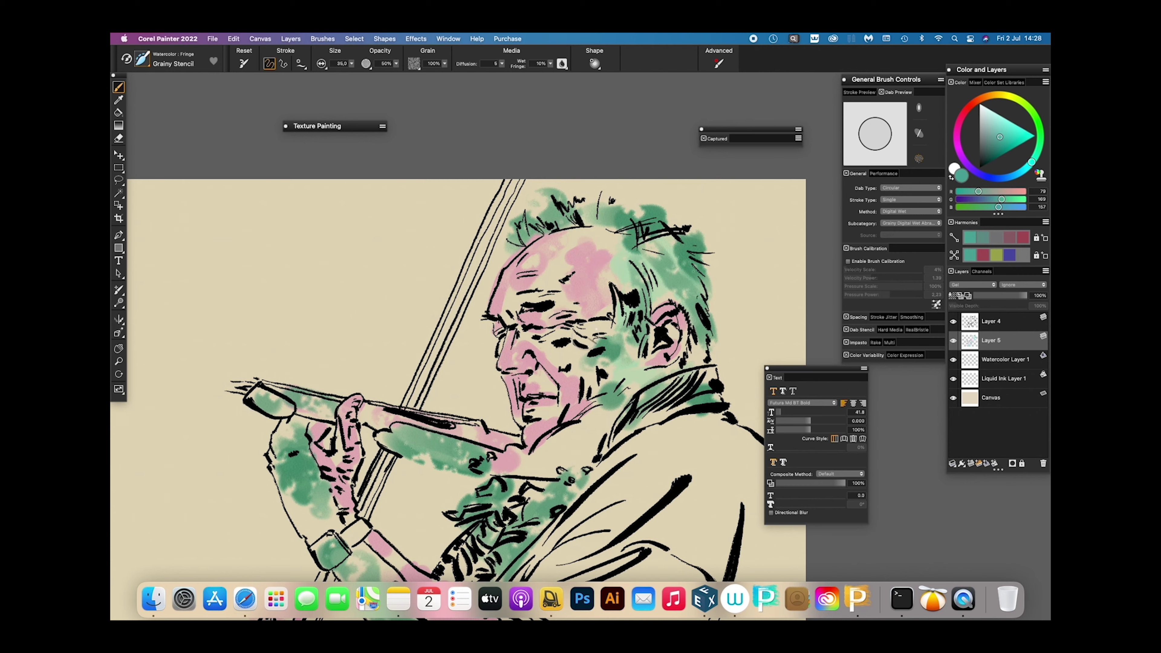
# Add teal shading to the nose and cheek and fill the neck and upper shirt below the chin
pyautogui.moveTo(522, 337); pyautogui.dragTo(534, 387)
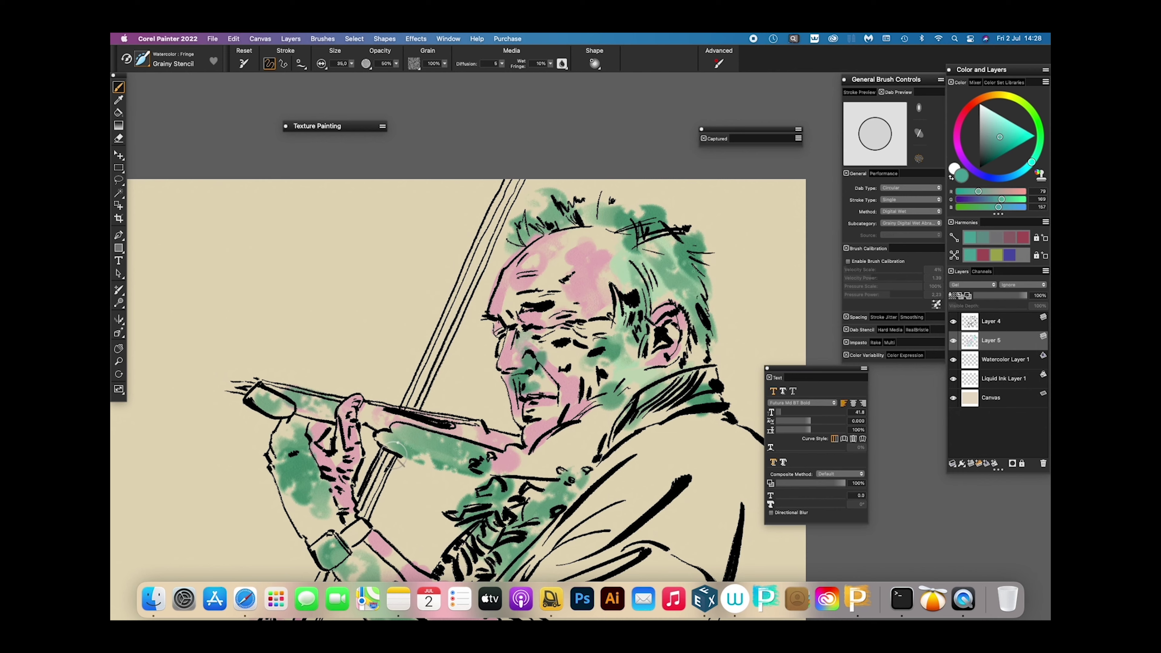
pyautogui.moveTo(396, 445); pyautogui.dragTo(392, 441)
pyautogui.click(566, 398)
pyautogui.moveTo(542, 442)
pyautogui.mouseDown()
pyautogui.moveTo(552, 430)
pyautogui.moveTo(552, 451)
pyautogui.moveTo(589, 458)
pyautogui.moveTo(595, 436)
pyautogui.moveTo(567, 481)
pyautogui.moveTo(548, 476)
pyautogui.moveTo(524, 503)
pyautogui.mouseUp()
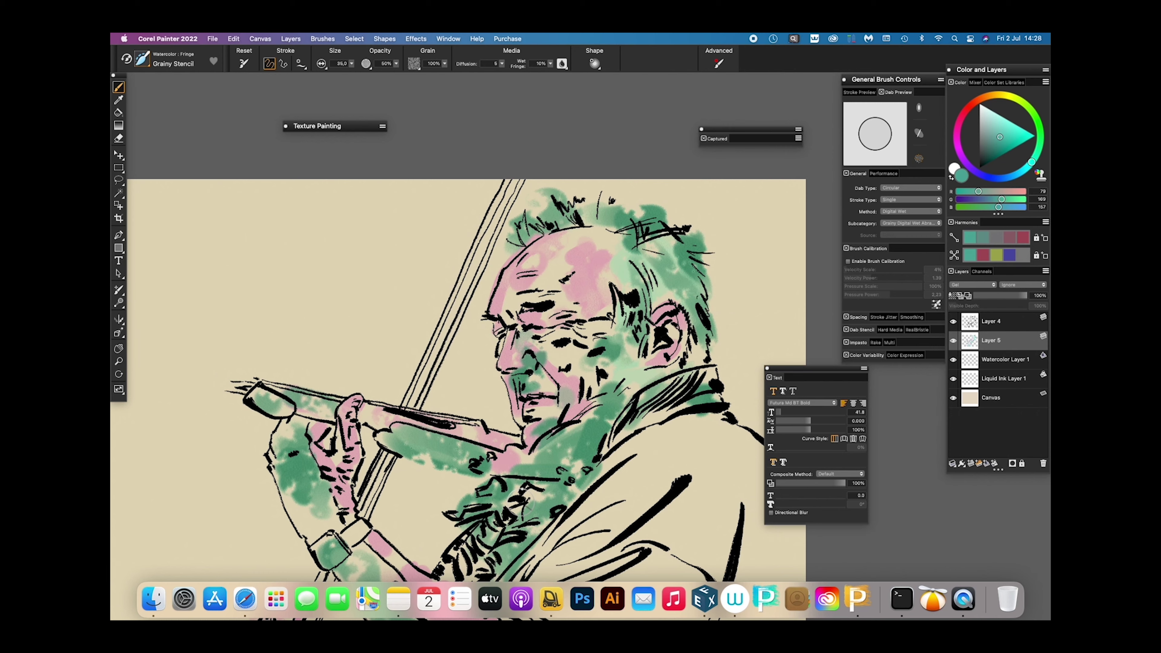
# Fill the remaining gaps in the hair along the hairline, crown and behind the ear with teal
pyautogui.moveTo(599, 226); pyautogui.dragTo(539, 238)
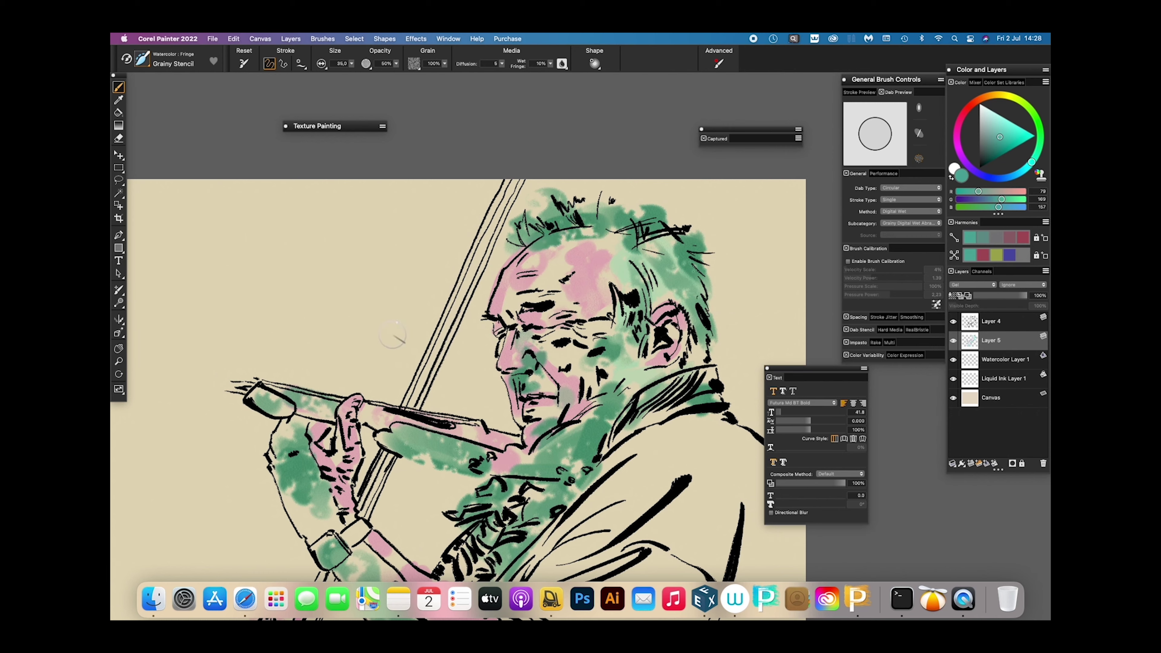
pyautogui.moveTo(593, 207)
pyautogui.mouseDown()
pyautogui.moveTo(610, 189)
pyautogui.moveTo(603, 195)
pyautogui.mouseUp()
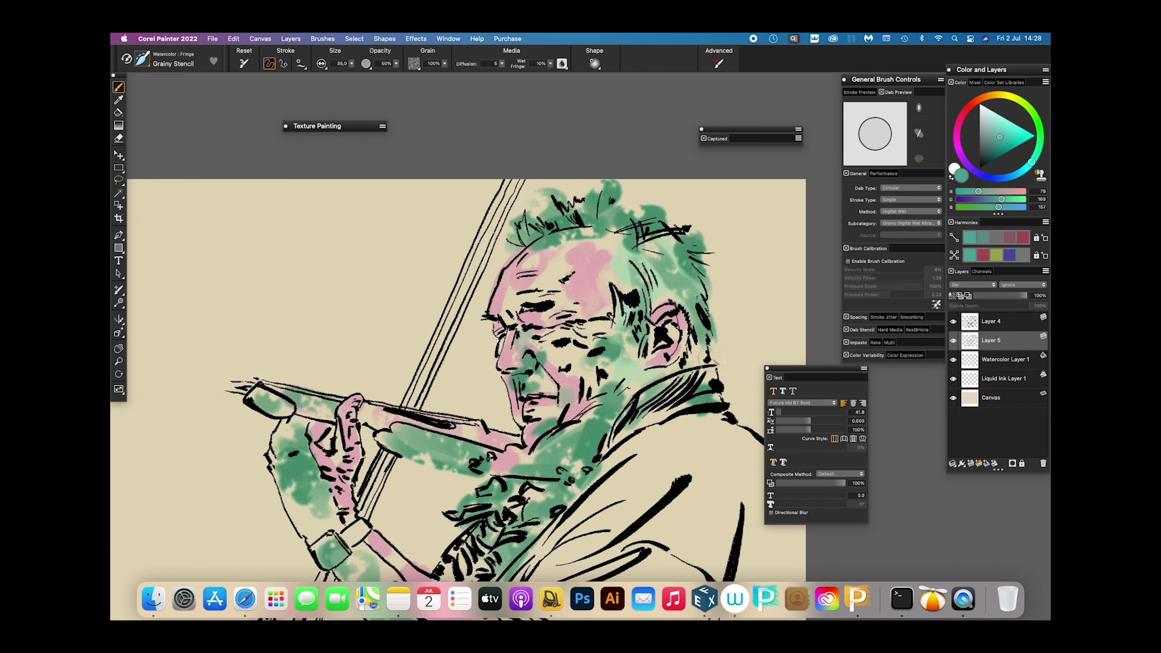
pyautogui.moveTo(698, 341); pyautogui.dragTo(708, 369)
# Paint teal shadows along the jacket's shoulder, sleeve and back folds and below the elbow
pyautogui.scroll(-5, 617, 477)
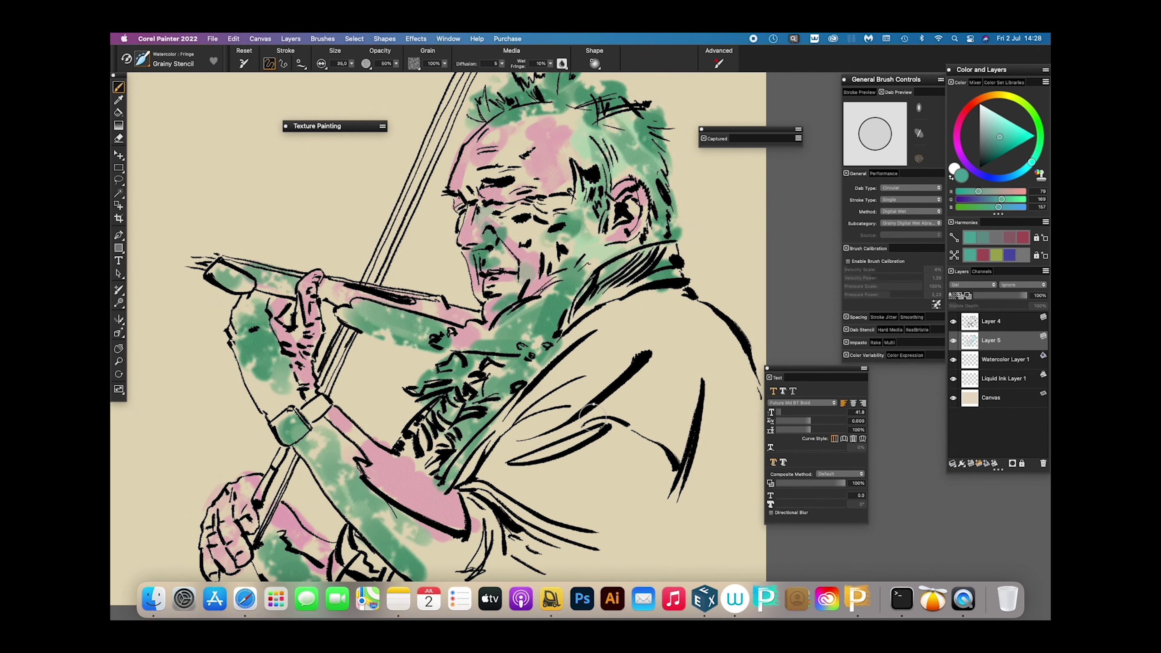
pyautogui.moveTo(655, 339); pyautogui.dragTo(519, 437)
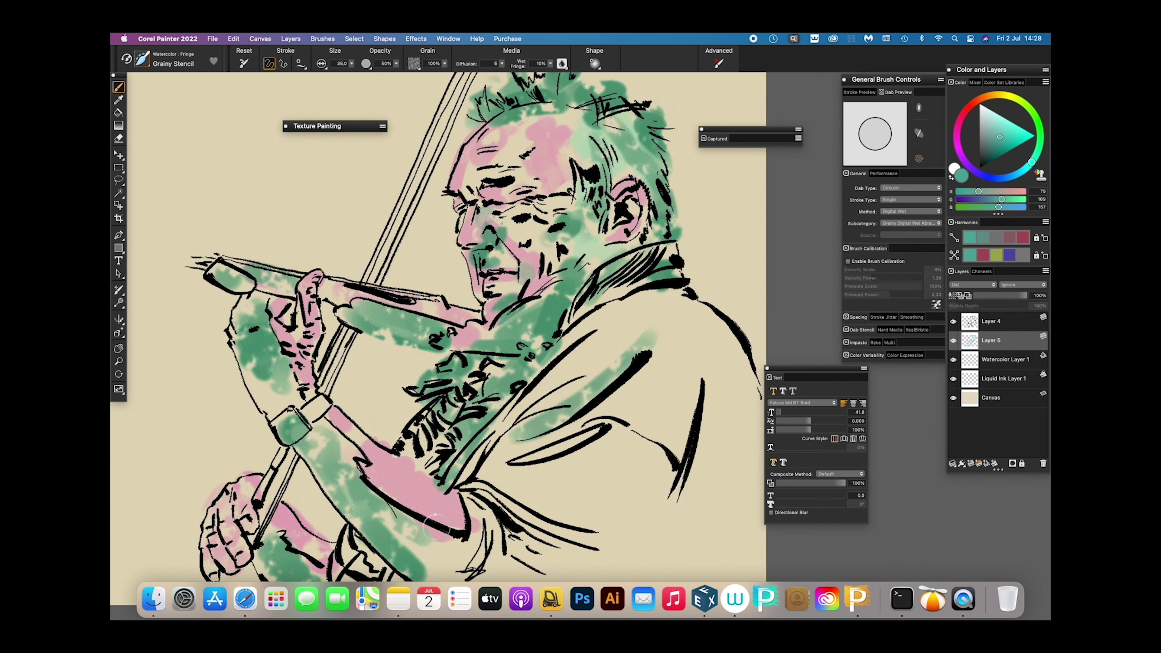
pyautogui.moveTo(699, 381); pyautogui.dragTo(671, 484)
pyautogui.moveTo(610, 429)
pyautogui.mouseDown()
pyautogui.moveTo(513, 473)
pyautogui.moveTo(620, 434)
pyautogui.moveTo(471, 490)
pyautogui.moveTo(604, 547)
pyautogui.mouseUp()
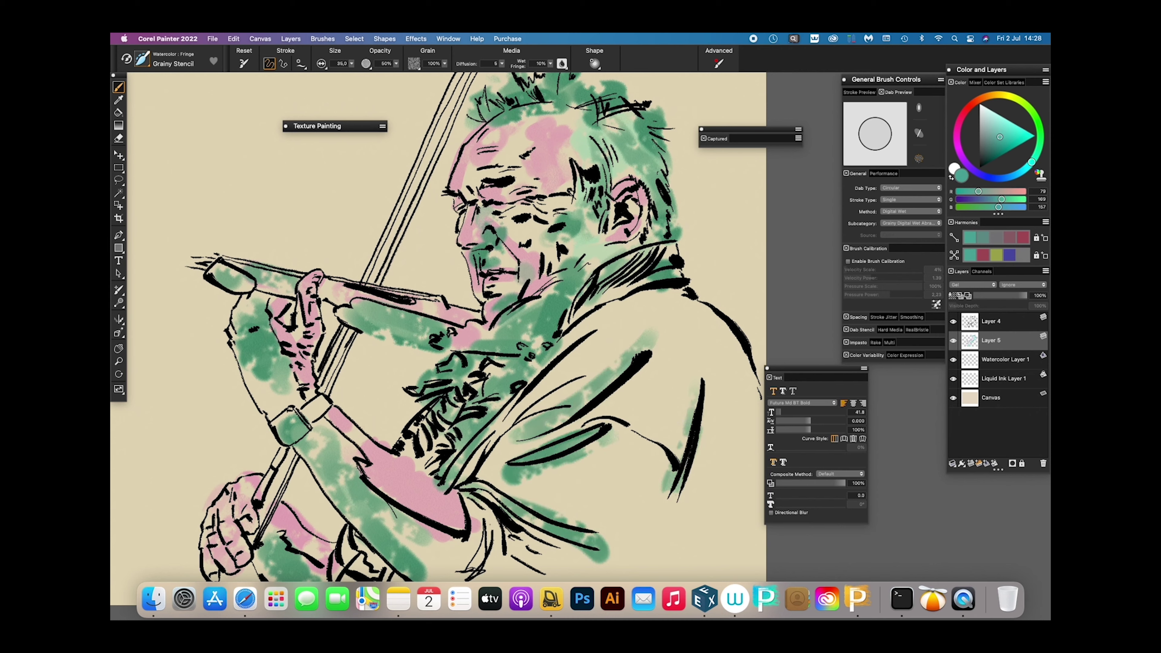
pyautogui.moveTo(476, 544); pyautogui.dragTo(583, 564)
pyautogui.moveTo(627, 426); pyautogui.dragTo(625, 421)
# Try a long teal stroke down the back of the jacket, and undo it
pyautogui.scroll(-5, 626, 420)
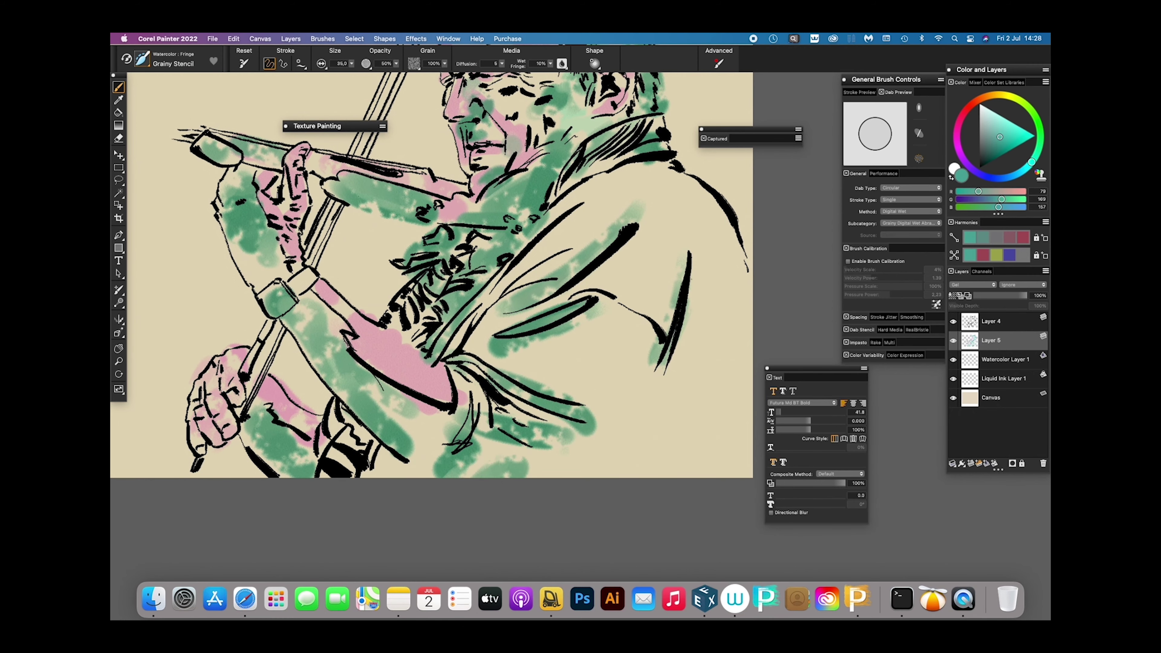
pyautogui.moveTo(702, 233)
pyautogui.mouseDown()
pyautogui.moveTo(648, 441)
pyautogui.moveTo(626, 476)
pyautogui.mouseUp()
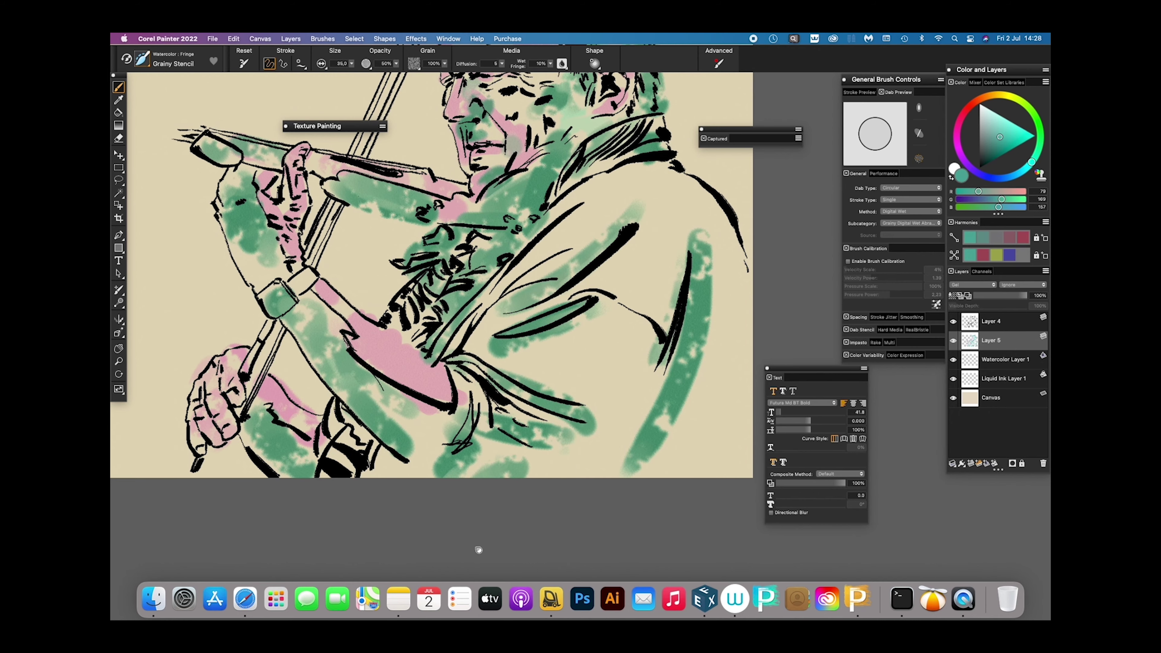
pyautogui.scroll(3, 477, 547)
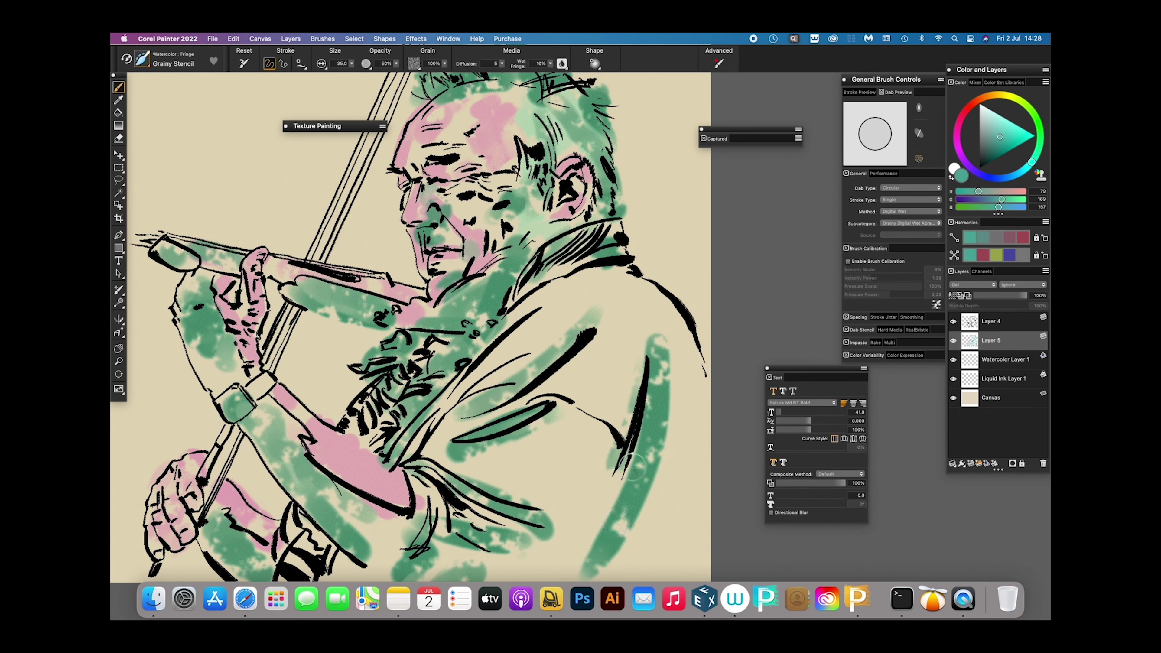
pyautogui.press('super+z')
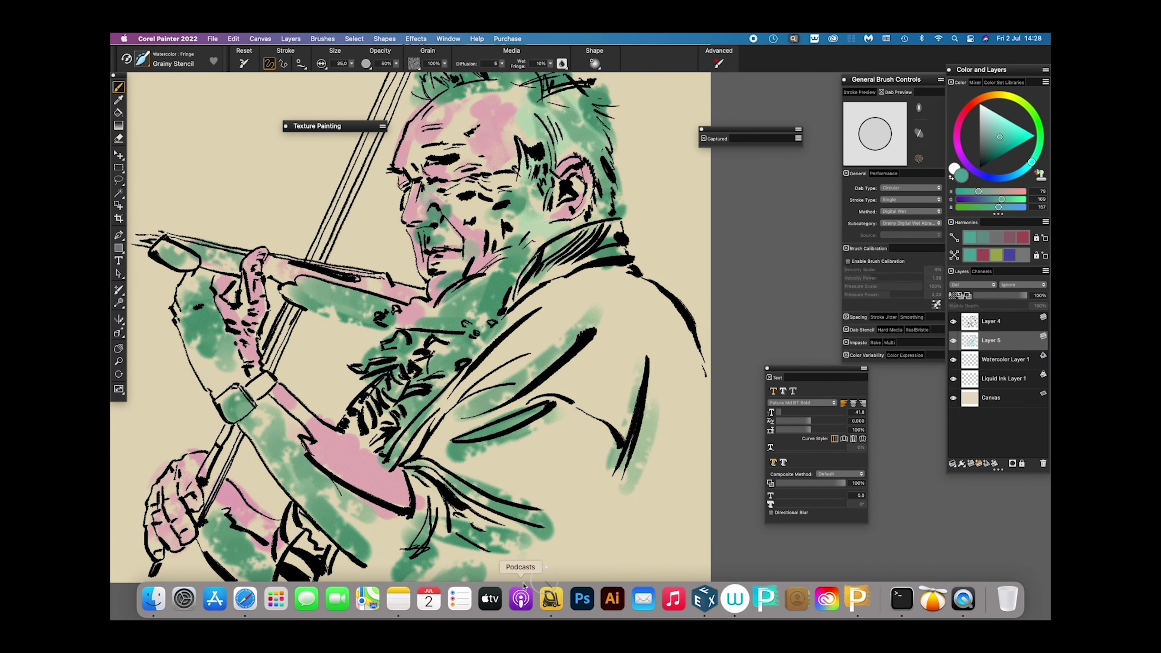
# Paint a shorter teal stroke down the jacket's lower back and a teal strip beside the lapel
pyautogui.moveTo(653, 435); pyautogui.dragTo(591, 571)
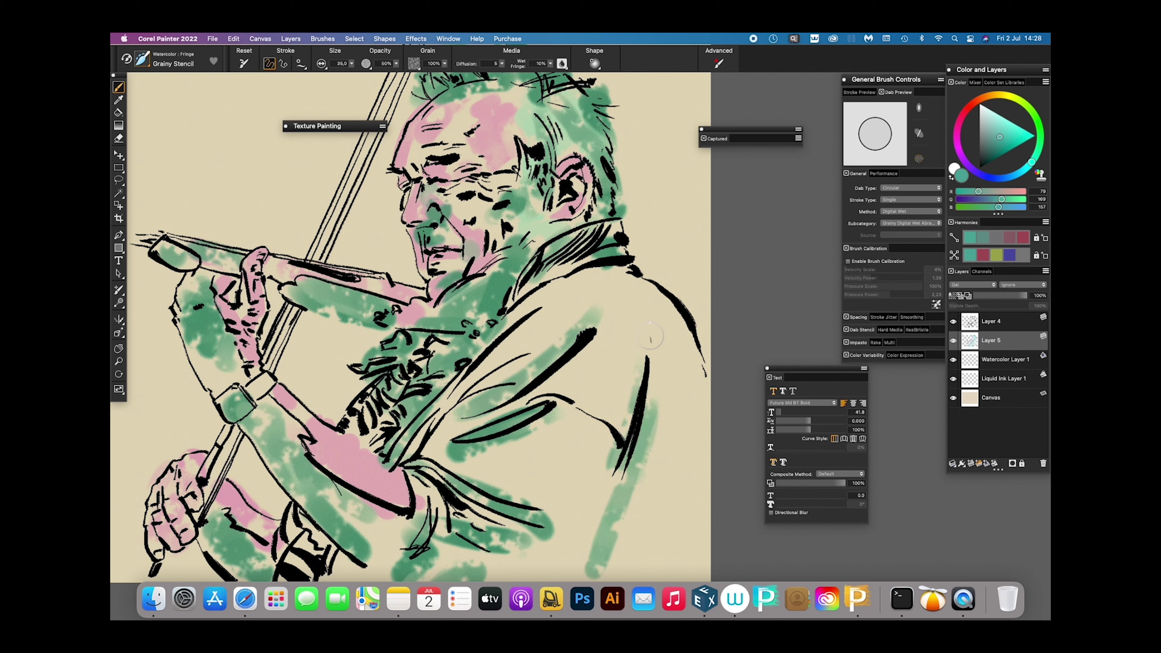
pyautogui.press('space')
pyautogui.moveTo(558, 295); pyautogui.dragTo(450, 394)
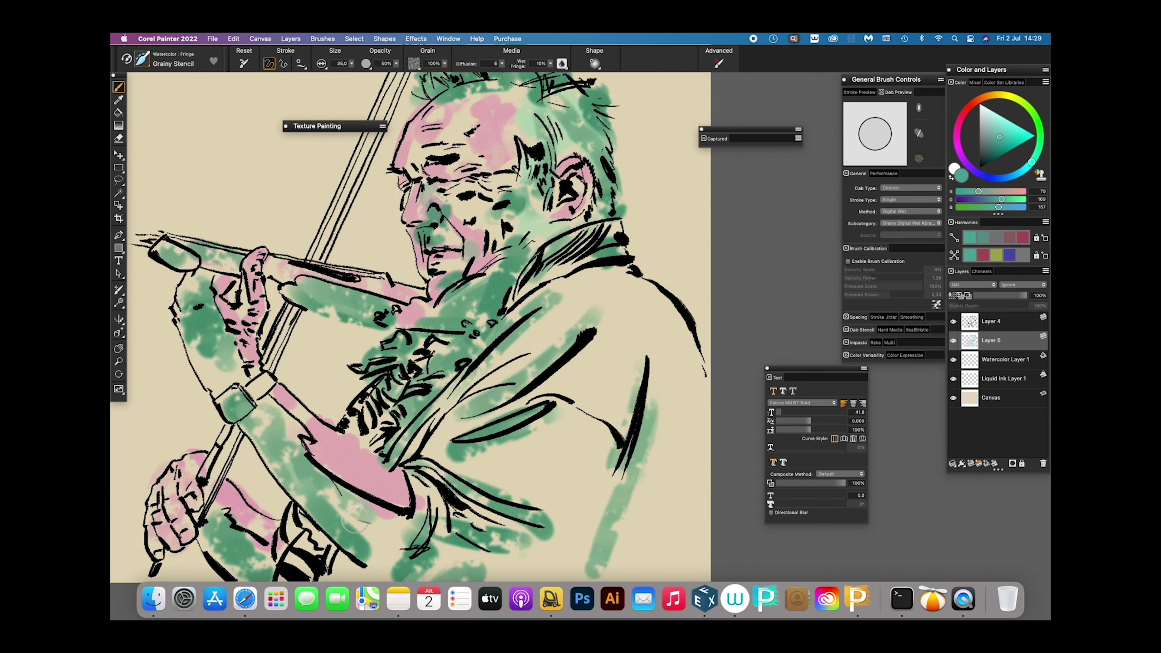
# Reduce the brush size to 2.8 and paint thin teal strokes along the bow, above and below the violin
pyautogui.moveTo(314, 390)
pyautogui.mouseDown()
pyautogui.moveTo(449, 473)
pyautogui.moveTo(383, 476)
pyautogui.mouseUp()
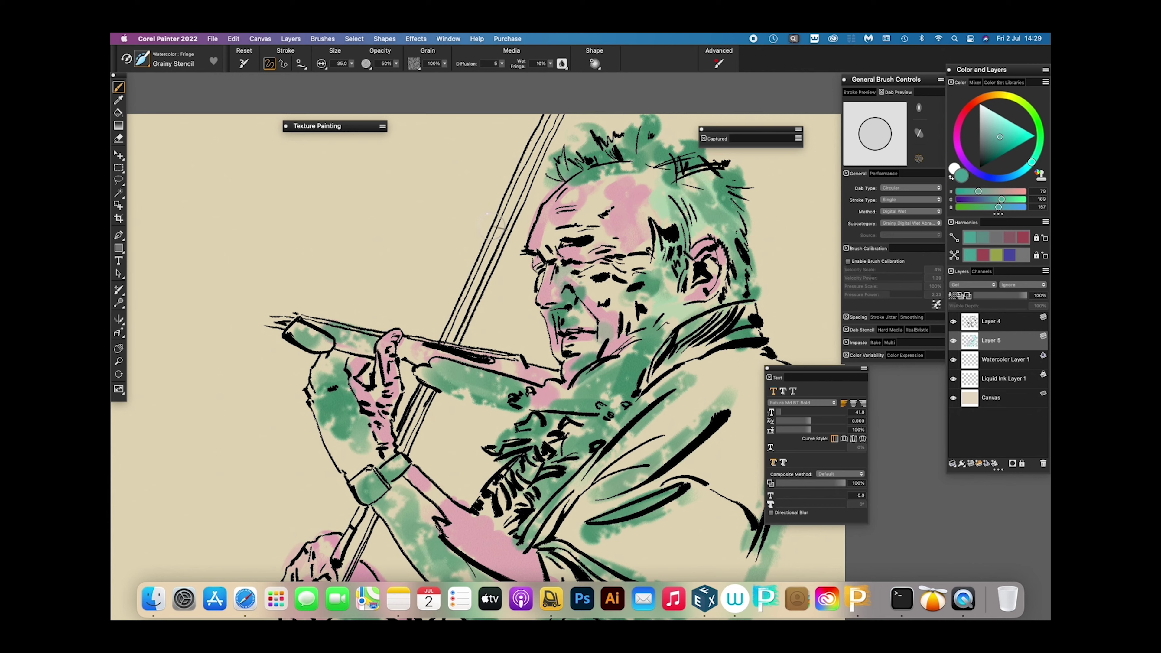
pyautogui.click(351, 63)
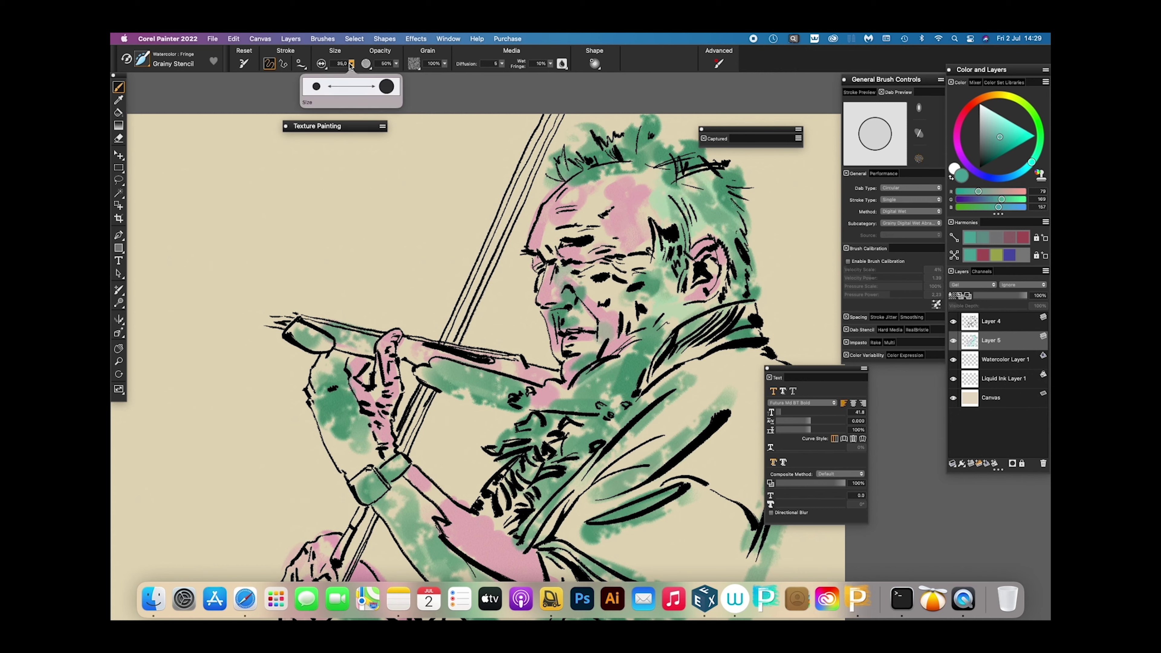
pyautogui.moveTo(352, 76); pyautogui.dragTo(321, 75)
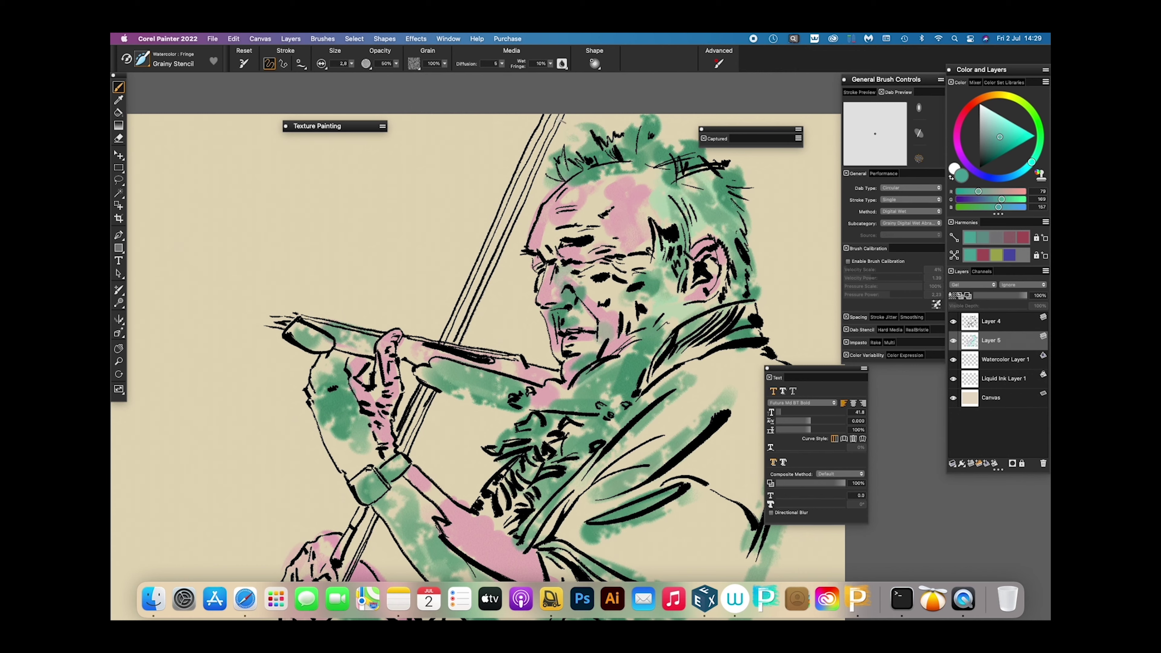
pyautogui.moveTo(559, 121); pyautogui.dragTo(549, 140)
pyautogui.moveTo(525, 181); pyautogui.dragTo(459, 338)
pyautogui.moveTo(538, 172); pyautogui.dragTo(518, 214)
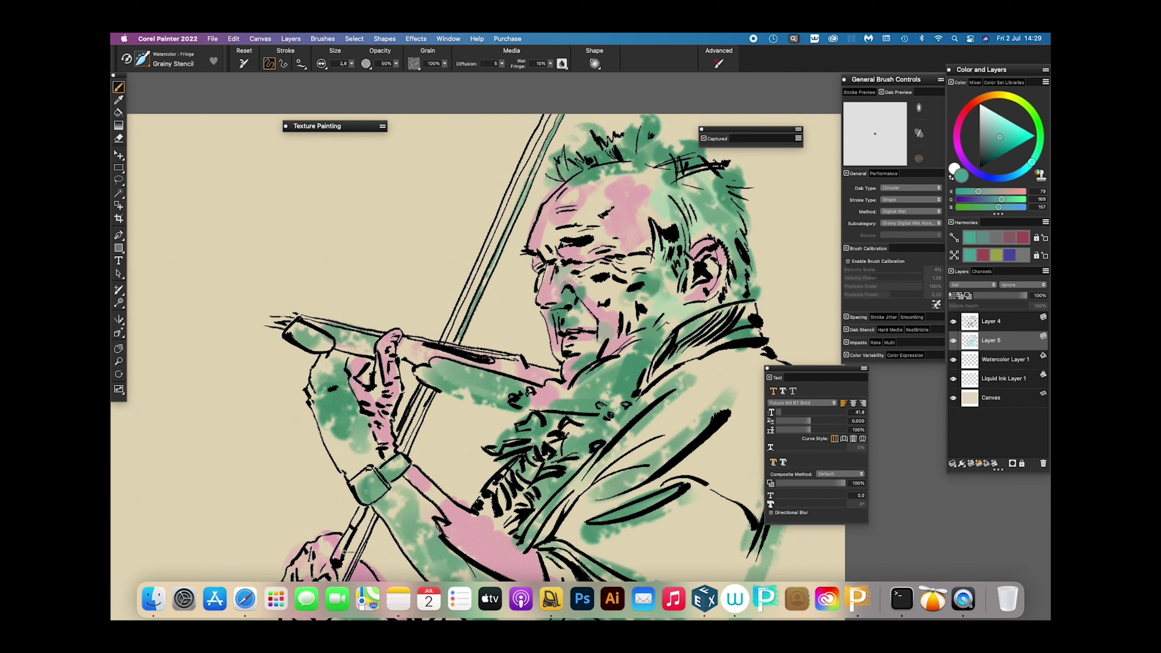
pyautogui.moveTo(427, 408); pyautogui.dragTo(407, 452)
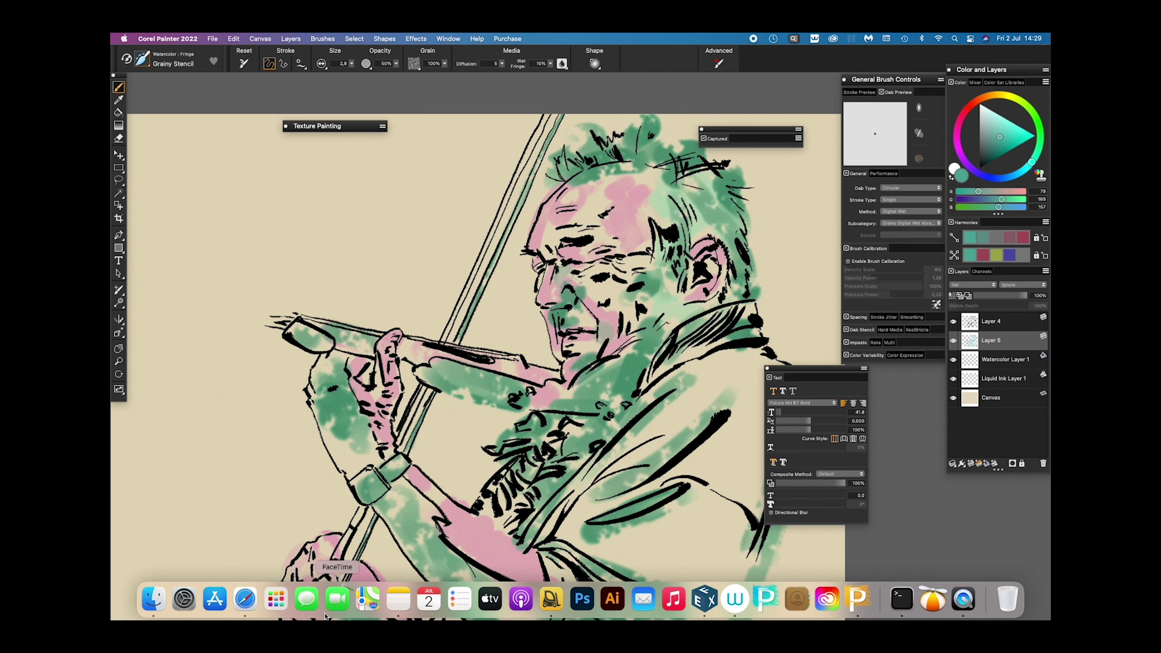
# Set the color to near-white and choose the Wet brush from the Gouache category
pyautogui.moveTo(999, 134); pyautogui.dragTo(982, 107)
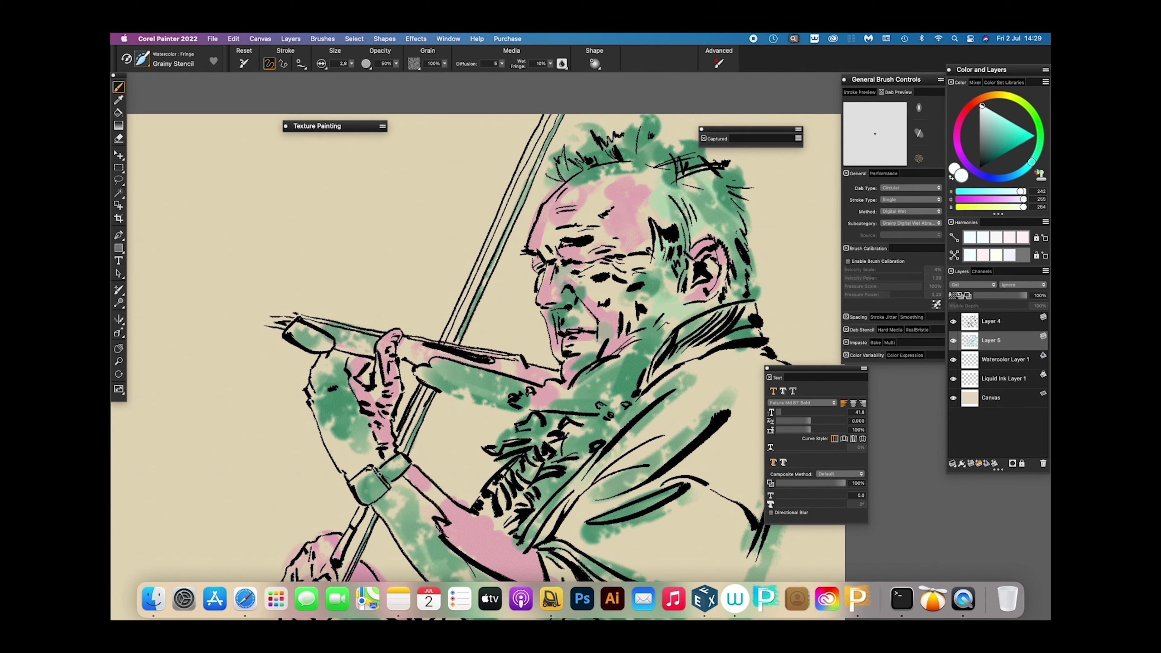
pyautogui.click(151, 64)
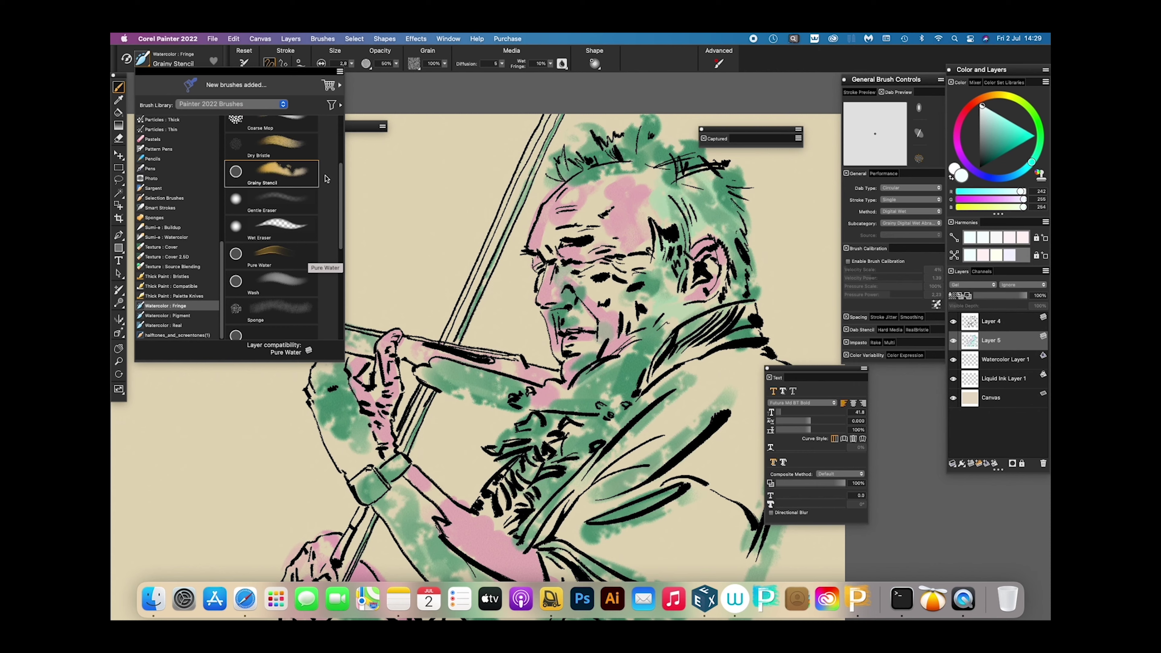
pyautogui.moveTo(337, 212); pyautogui.dragTo(339, 289)
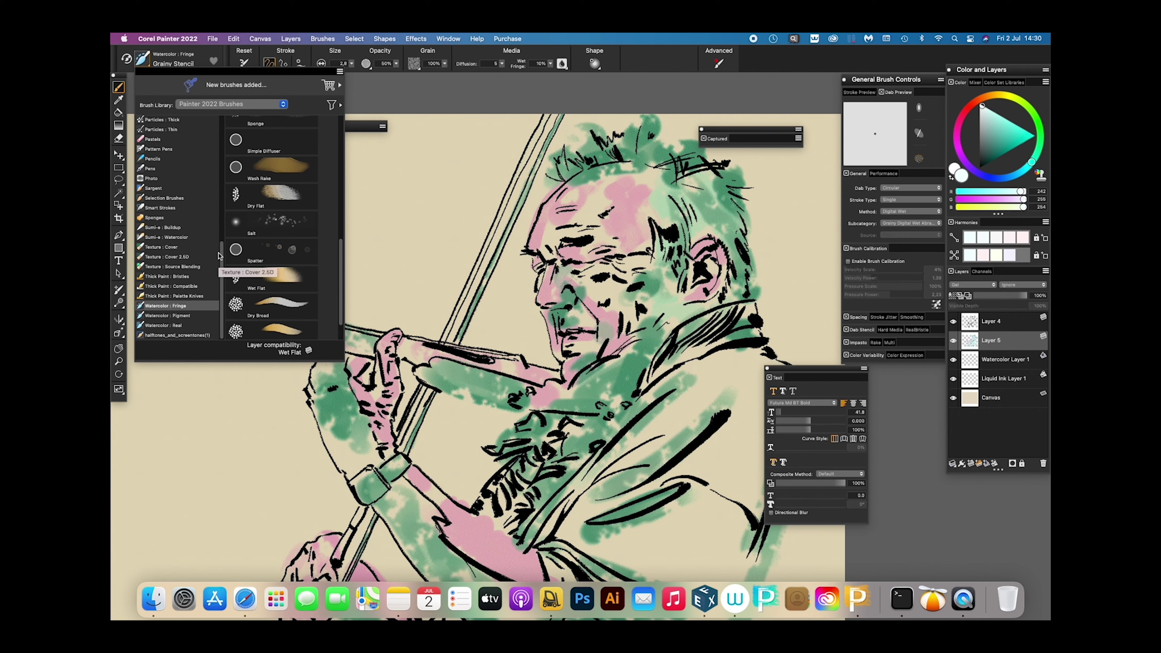
pyautogui.scroll(3, 224, 235)
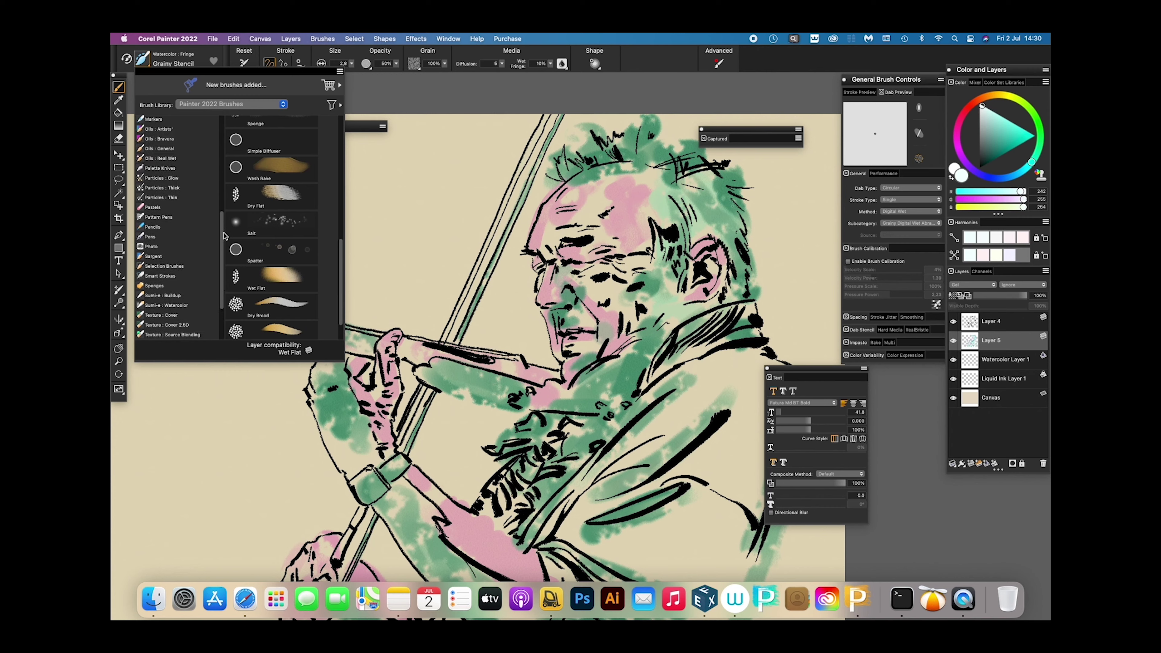
pyautogui.scroll(2, 224, 236)
pyautogui.scroll(2, 223, 220)
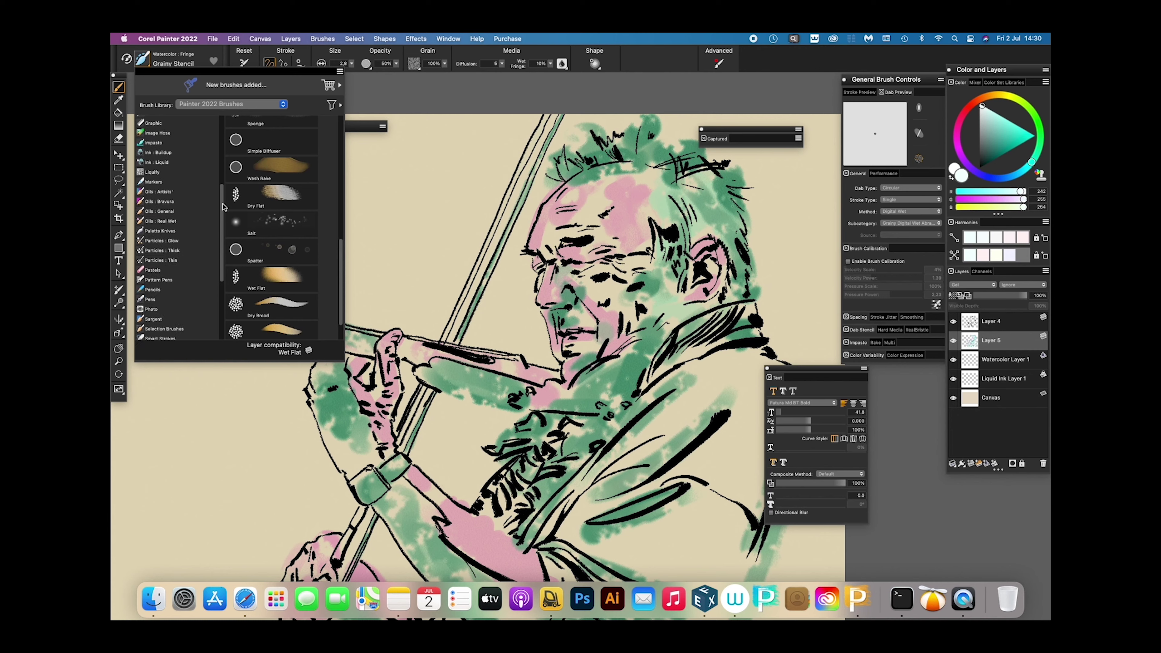
pyautogui.scroll(5, 223, 207)
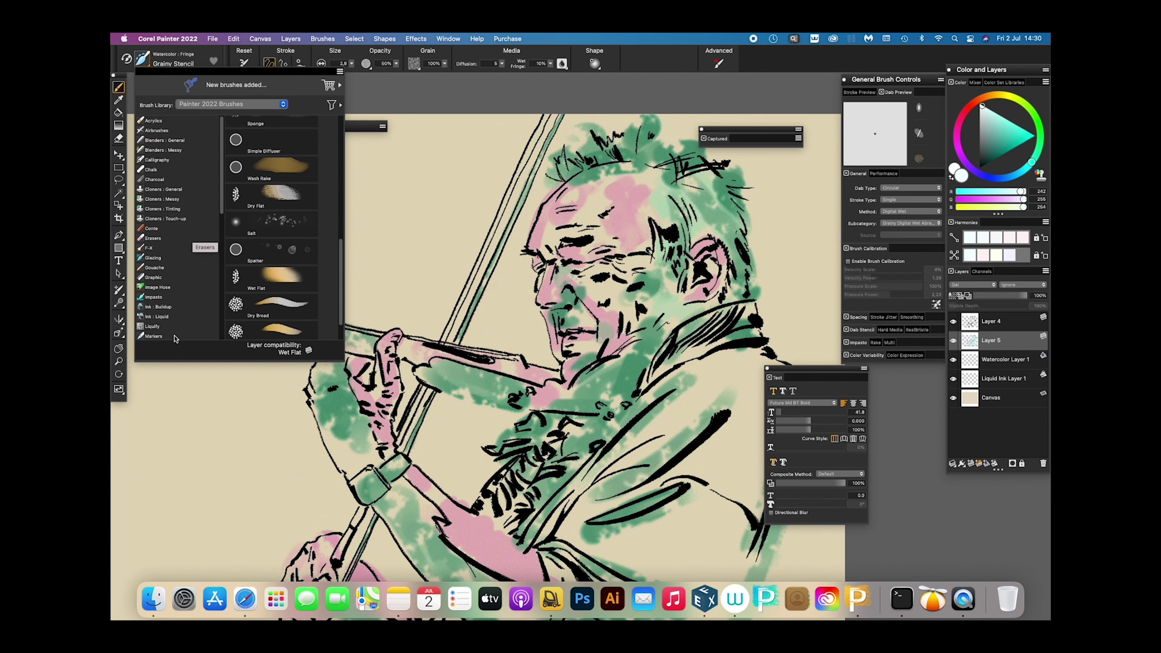
pyautogui.click(154, 268)
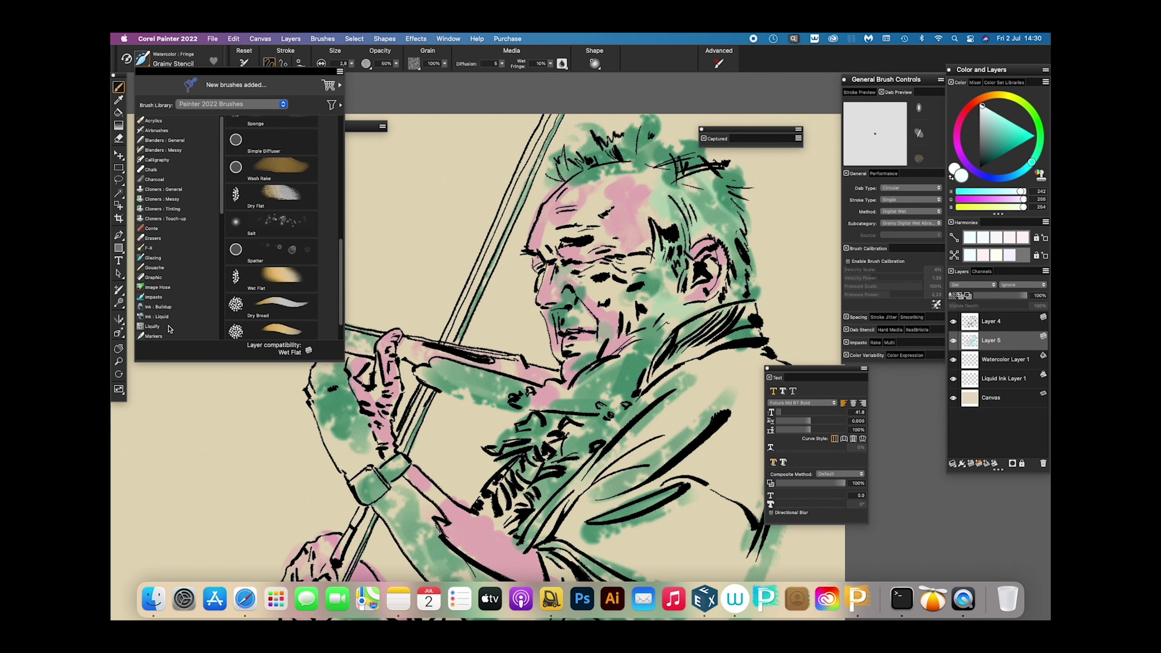
pyautogui.click(459, 304)
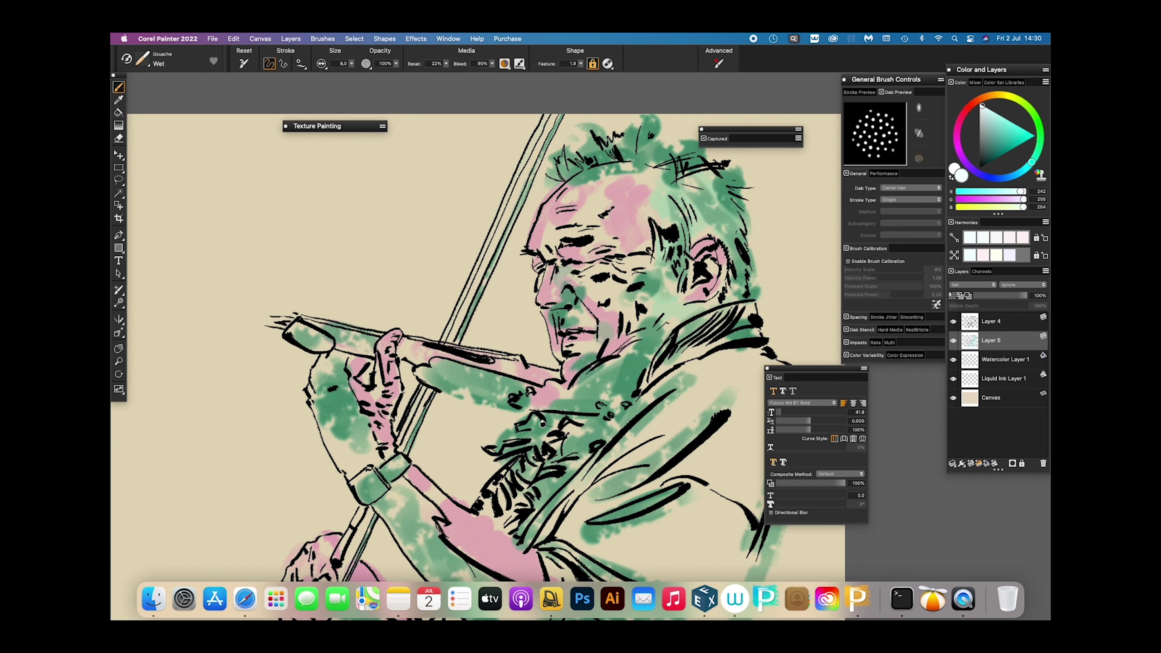
# Add a new layer above the teal shading layer and paint a white highlight along the bow
pyautogui.click(974, 467)
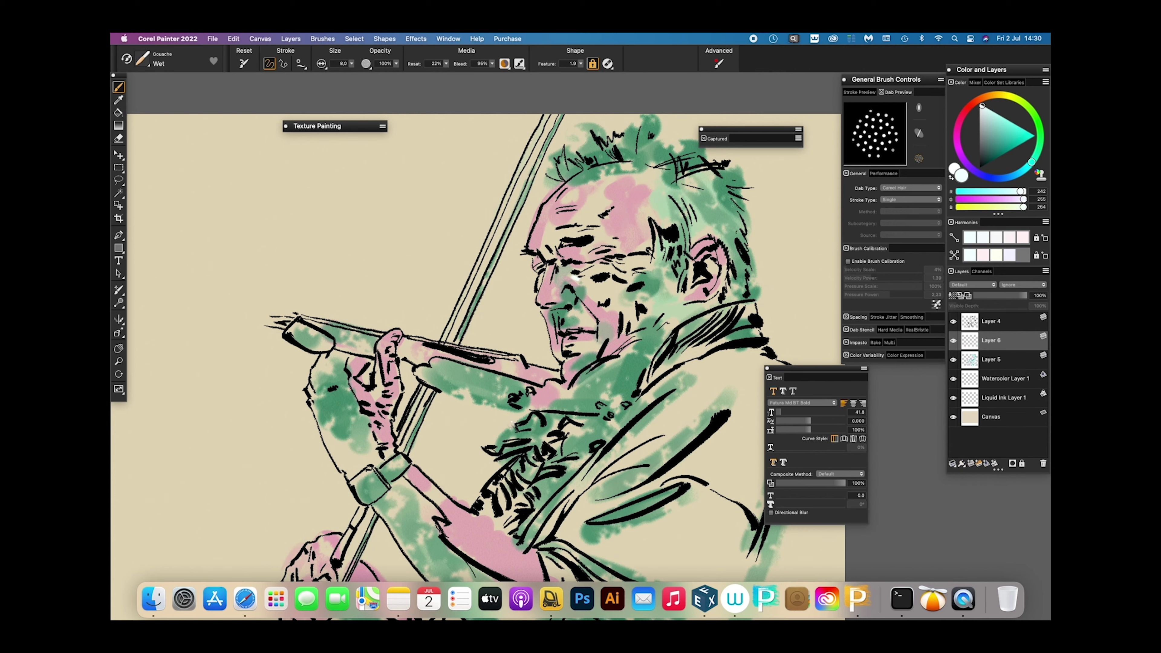
pyautogui.moveTo(461, 300); pyautogui.dragTo(445, 336)
pyautogui.moveTo(480, 260); pyautogui.dragTo(463, 298)
pyautogui.moveTo(473, 271)
pyautogui.mouseDown()
pyautogui.moveTo(514, 171)
pyautogui.moveTo(482, 254)
pyautogui.mouseUp()
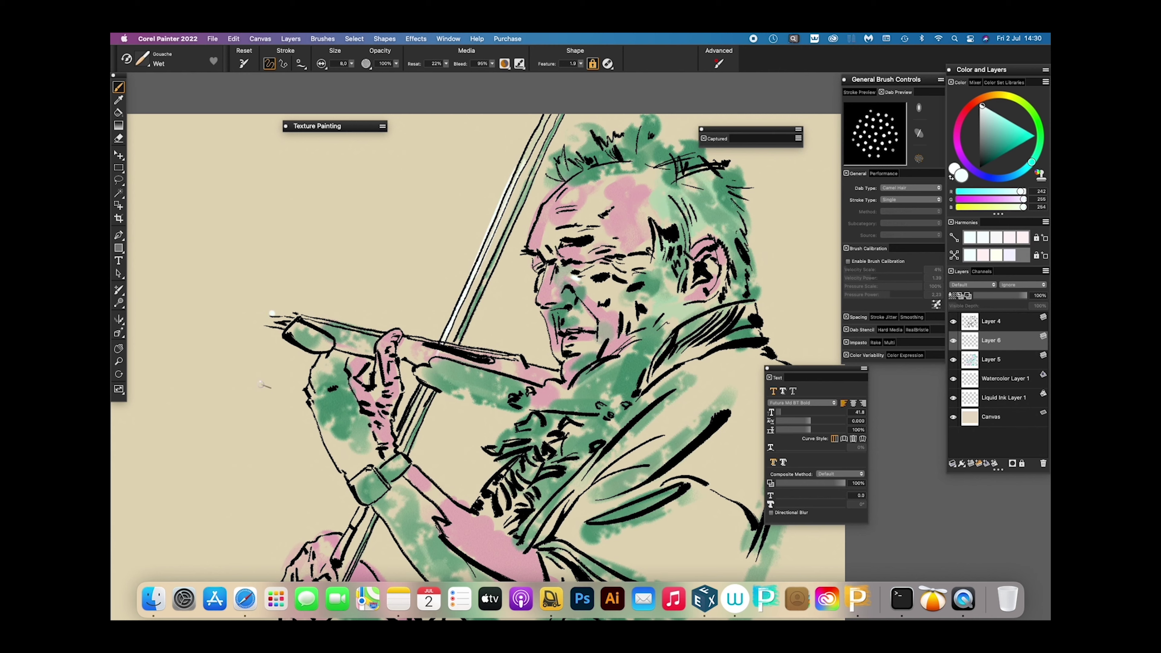
# Paint white highlights on the violin's scroll and strings and on the nose, eye and mouth
pyautogui.moveTo(278, 327); pyautogui.dragTo(267, 330)
pyautogui.click(290, 312)
pyautogui.moveTo(435, 344); pyautogui.dragTo(513, 357)
pyautogui.moveTo(542, 291); pyautogui.dragTo(538, 304)
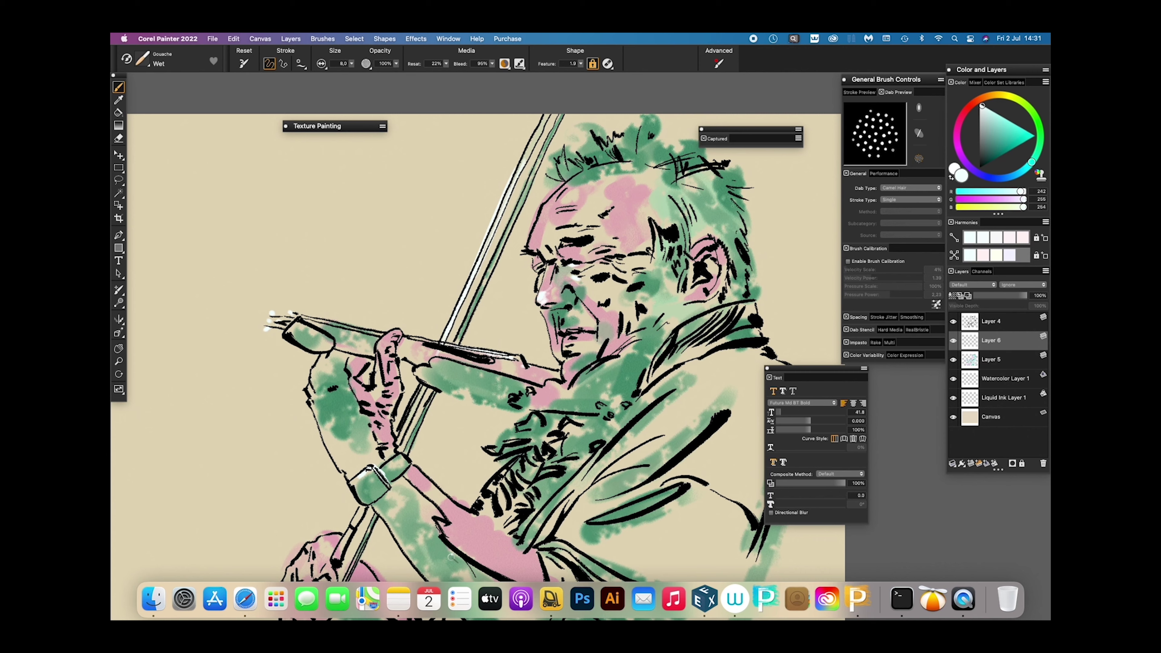
pyautogui.moveTo(591, 272); pyautogui.dragTo(599, 271)
pyautogui.moveTo(567, 330); pyautogui.dragTo(588, 338)
# Paint white highlights along the jacket's lapel, sleeve folds and collar
pyautogui.moveTo(676, 396); pyautogui.dragTo(612, 462)
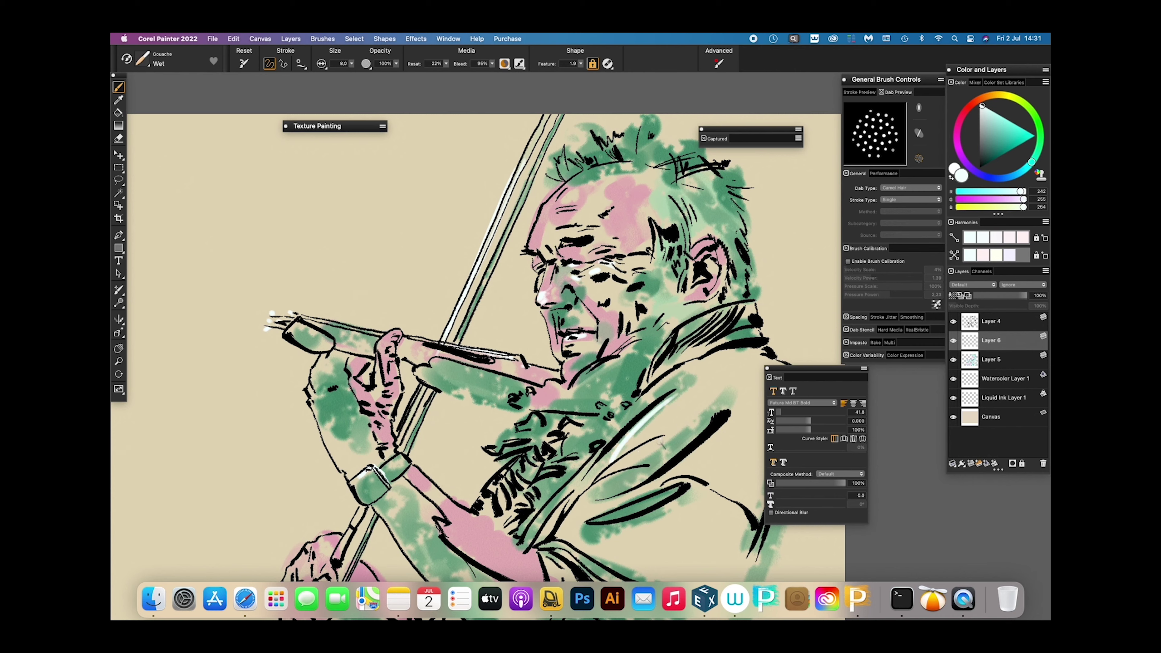
pyautogui.moveTo(675, 434)
pyautogui.mouseDown()
pyautogui.moveTo(615, 458)
pyautogui.moveTo(670, 454)
pyautogui.mouseUp()
pyautogui.moveTo(626, 486); pyautogui.dragTo(577, 506)
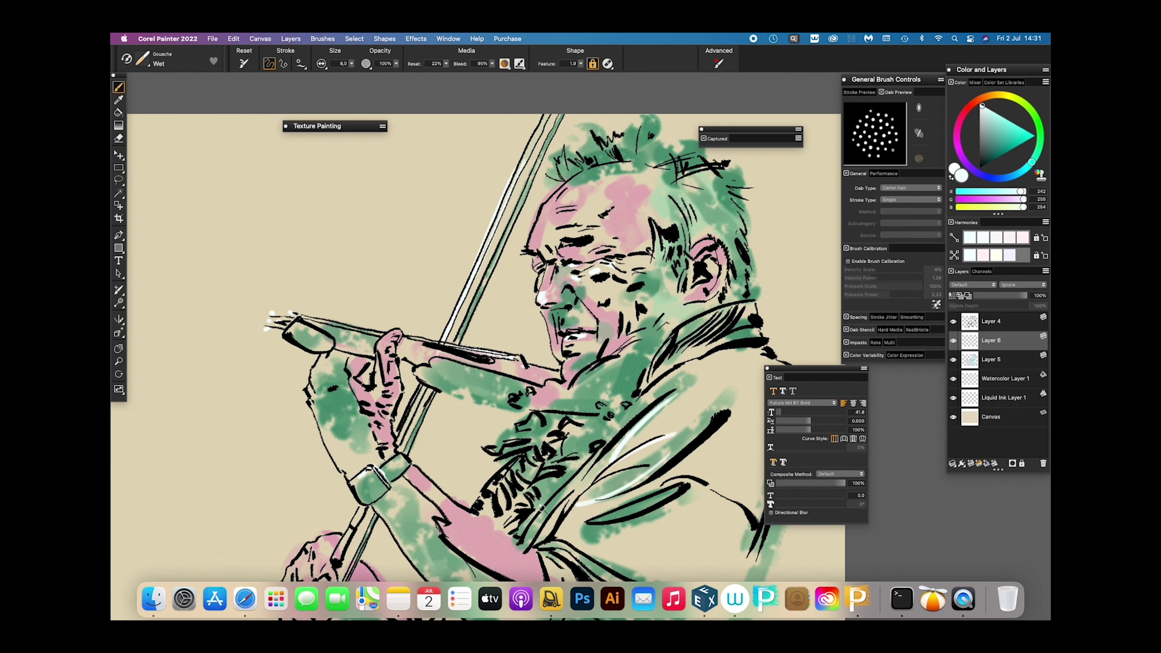
pyautogui.moveTo(515, 470)
pyautogui.mouseDown()
pyautogui.moveTo(527, 488)
pyautogui.moveTo(525, 543)
pyautogui.mouseUp()
pyautogui.moveTo(709, 332); pyautogui.dragTo(680, 349)
pyautogui.moveTo(738, 310); pyautogui.dragTo(690, 352)
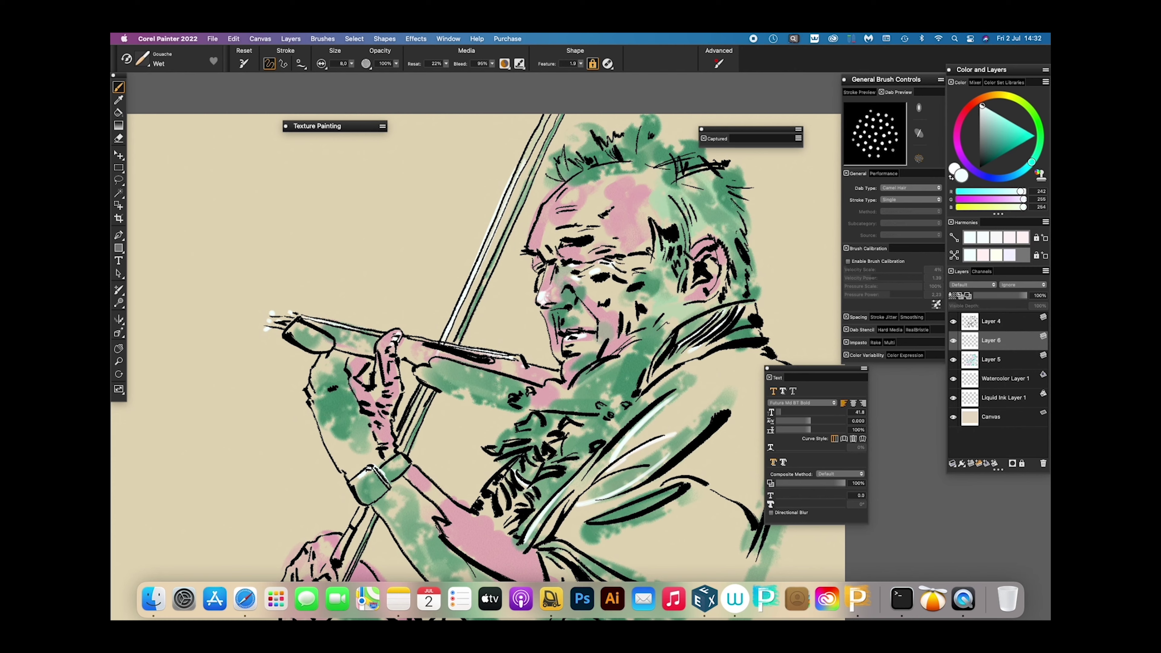
# Paint white highlights along the forehead's edge and in the hair at the front, side and back
pyautogui.moveTo(543, 208); pyautogui.dragTo(531, 240)
pyautogui.moveTo(554, 152)
pyautogui.mouseDown()
pyautogui.moveTo(563, 182)
pyautogui.moveTo(561, 163)
pyautogui.mouseUp()
pyautogui.moveTo(565, 149); pyautogui.dragTo(606, 162)
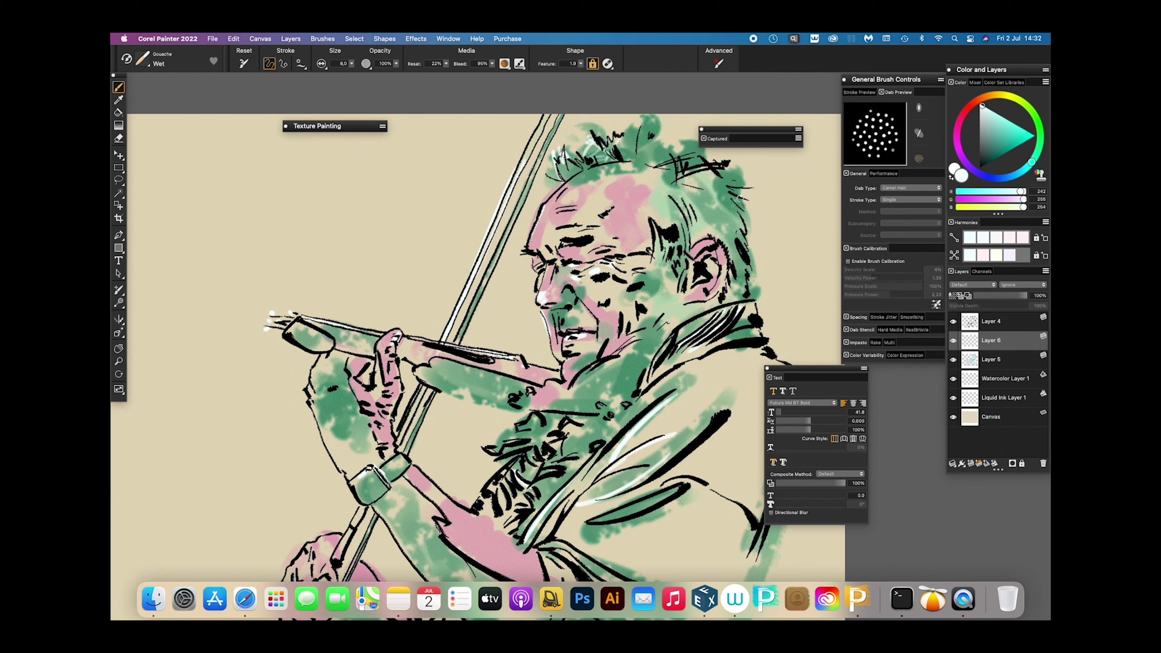
pyautogui.moveTo(722, 173)
pyautogui.mouseDown()
pyautogui.moveTo(748, 223)
pyautogui.moveTo(724, 212)
pyautogui.moveTo(736, 243)
pyautogui.mouseUp()
pyautogui.moveTo(734, 241); pyautogui.dragTo(749, 269)
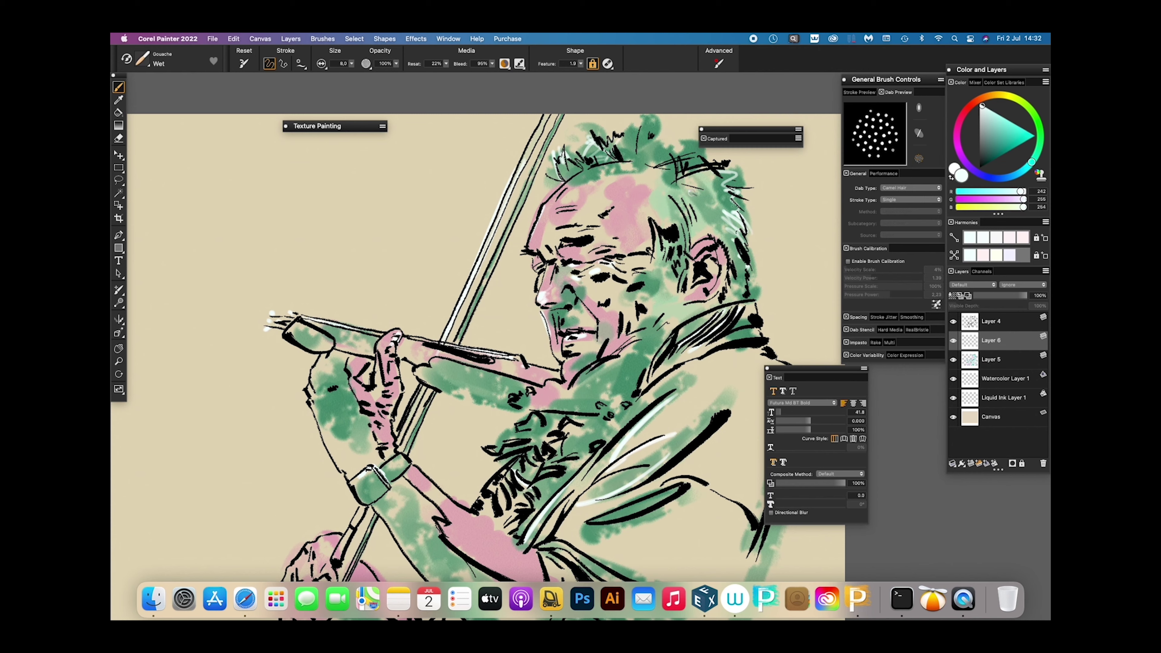
pyautogui.moveTo(673, 194)
pyautogui.mouseDown()
pyautogui.moveTo(688, 243)
pyautogui.moveTo(677, 184)
pyautogui.moveTo(688, 239)
pyautogui.moveTo(674, 269)
pyautogui.moveTo(673, 210)
pyautogui.moveTo(680, 261)
pyautogui.moveTo(754, 238)
pyautogui.mouseUp()
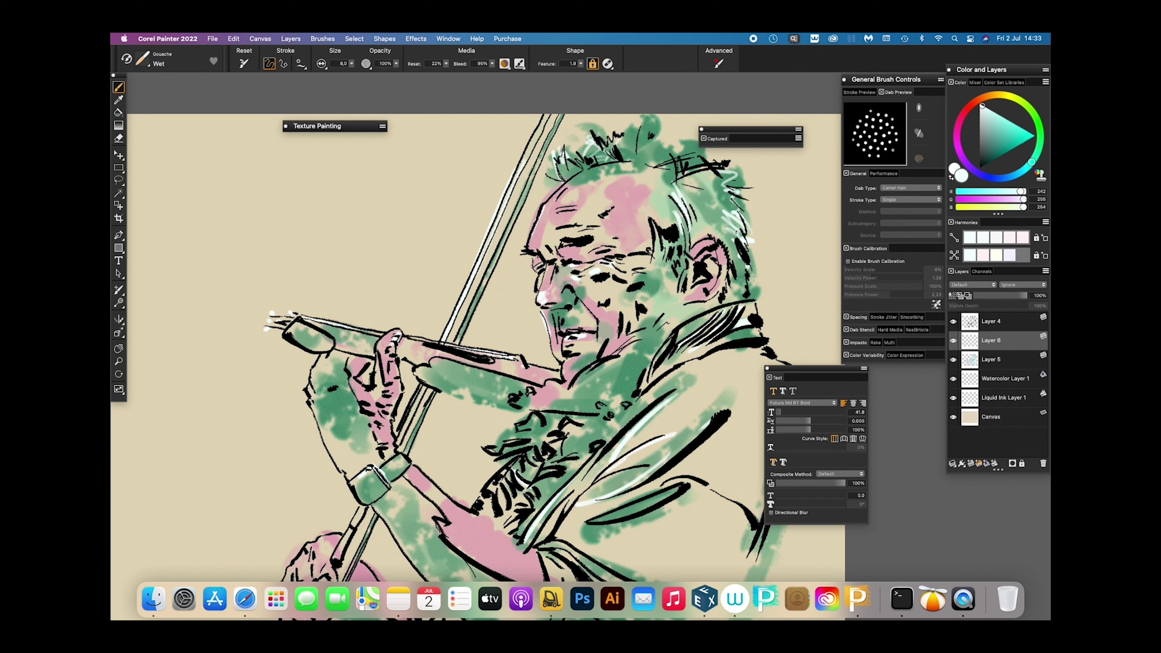
# Paint white highlights between the dark marks on the chest and small ones on the brow and forehead
pyautogui.moveTo(504, 481)
pyautogui.mouseDown()
pyautogui.moveTo(541, 483)
pyautogui.moveTo(548, 493)
pyautogui.moveTo(524, 509)
pyautogui.mouseUp()
pyautogui.moveTo(570, 424); pyautogui.dragTo(574, 456)
pyautogui.moveTo(523, 423)
pyautogui.mouseDown()
pyautogui.moveTo(546, 428)
pyautogui.moveTo(511, 437)
pyautogui.mouseUp()
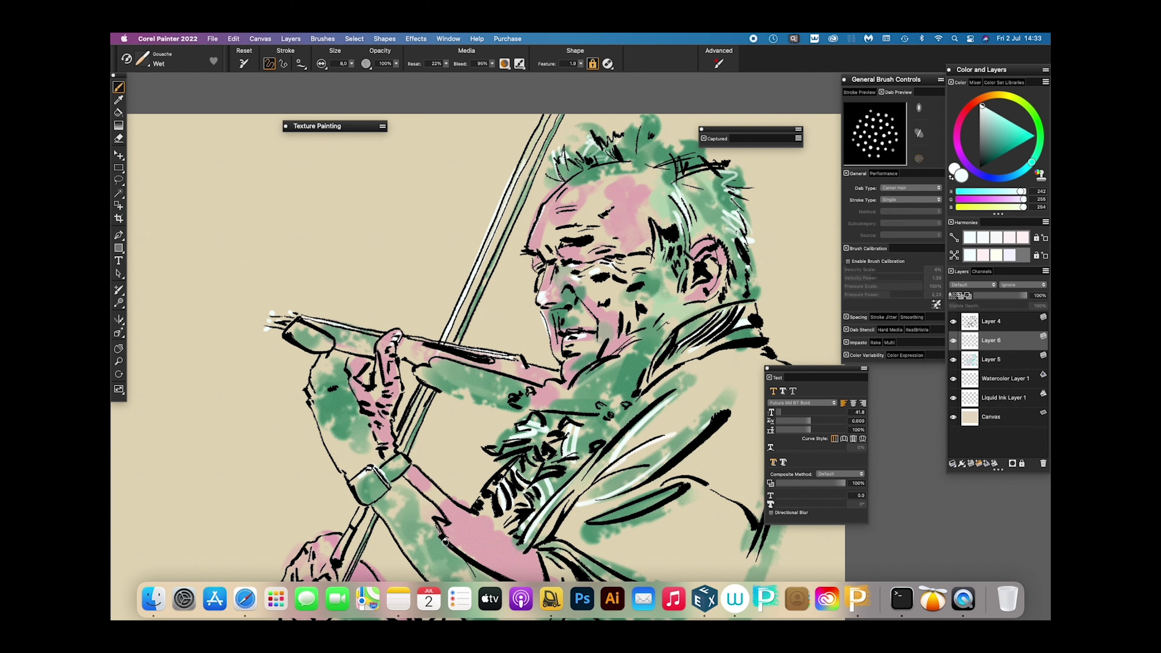
pyautogui.moveTo(558, 250); pyautogui.dragTo(555, 261)
pyautogui.moveTo(548, 220)
pyautogui.mouseDown()
pyautogui.moveTo(552, 244)
pyautogui.moveTo(577, 204)
pyautogui.mouseUp()
# Add a new layer directly above the white highlights layer, Layer 6
pyautogui.press('super+0')
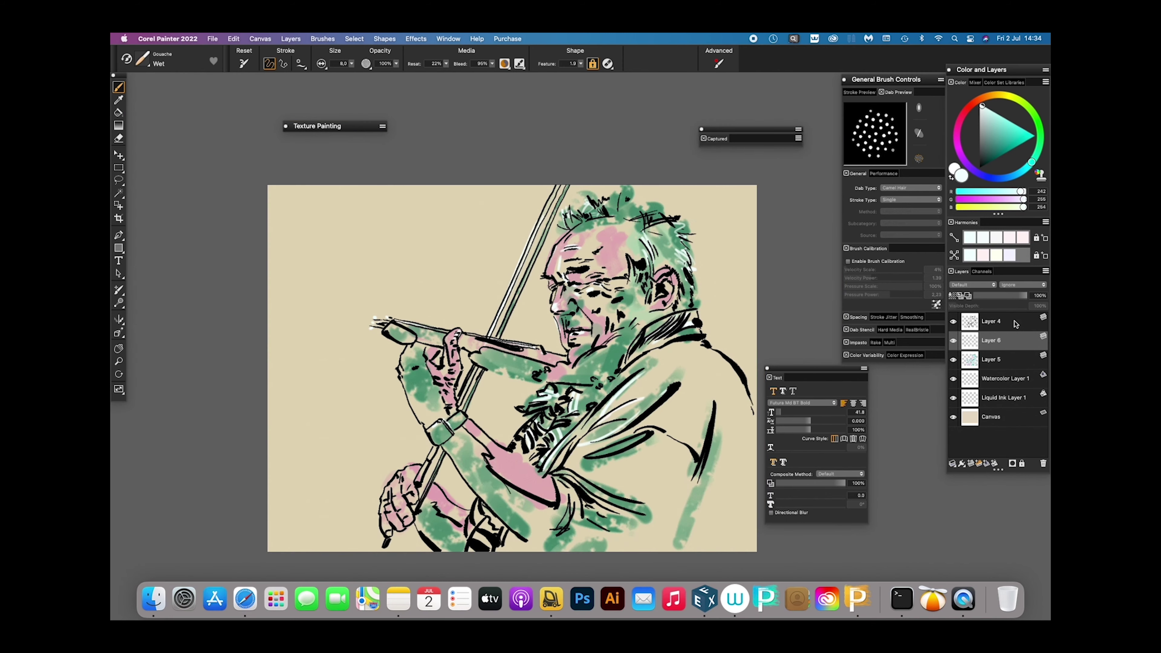
pyautogui.click(1016, 325)
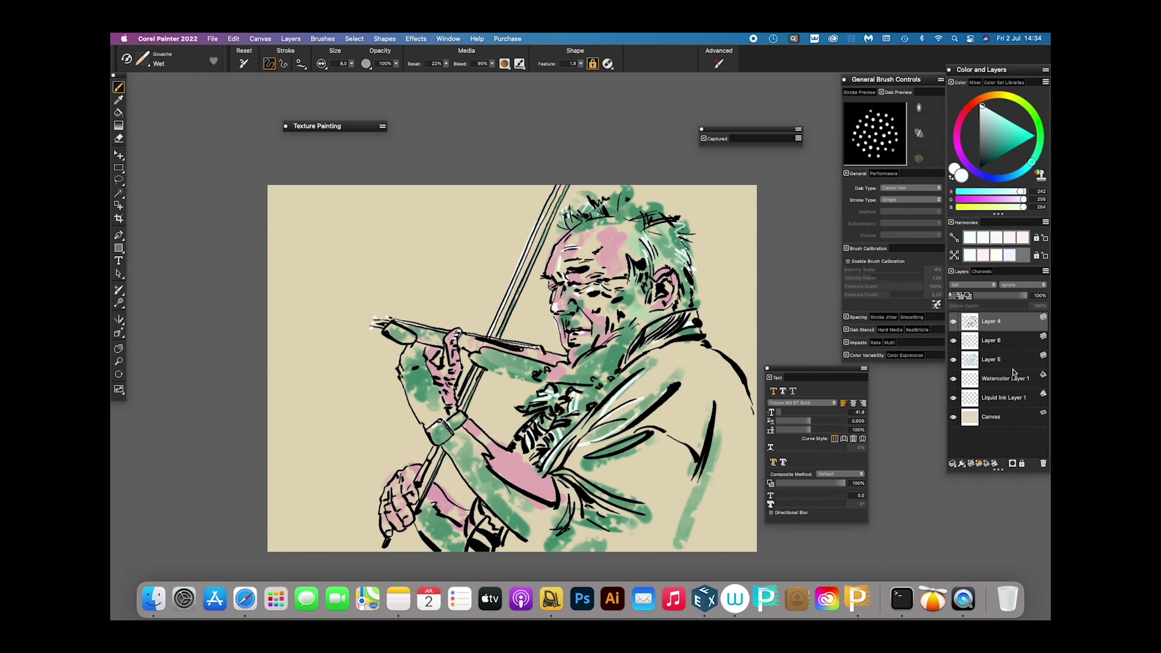
pyautogui.click(1010, 344)
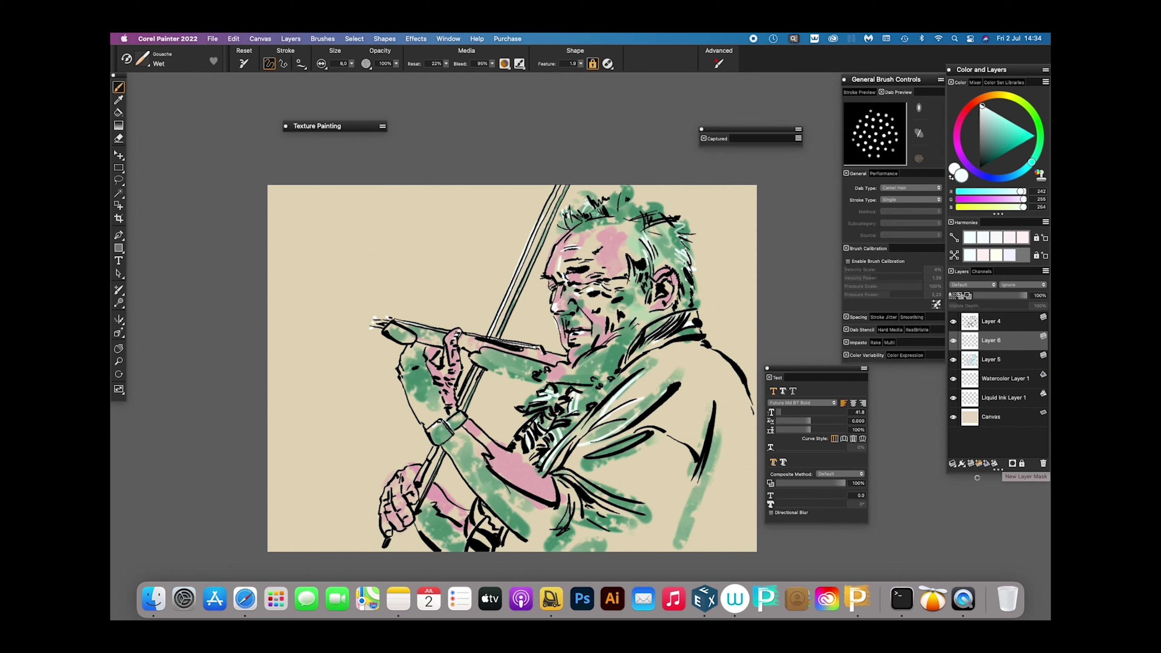
pyautogui.click(971, 464)
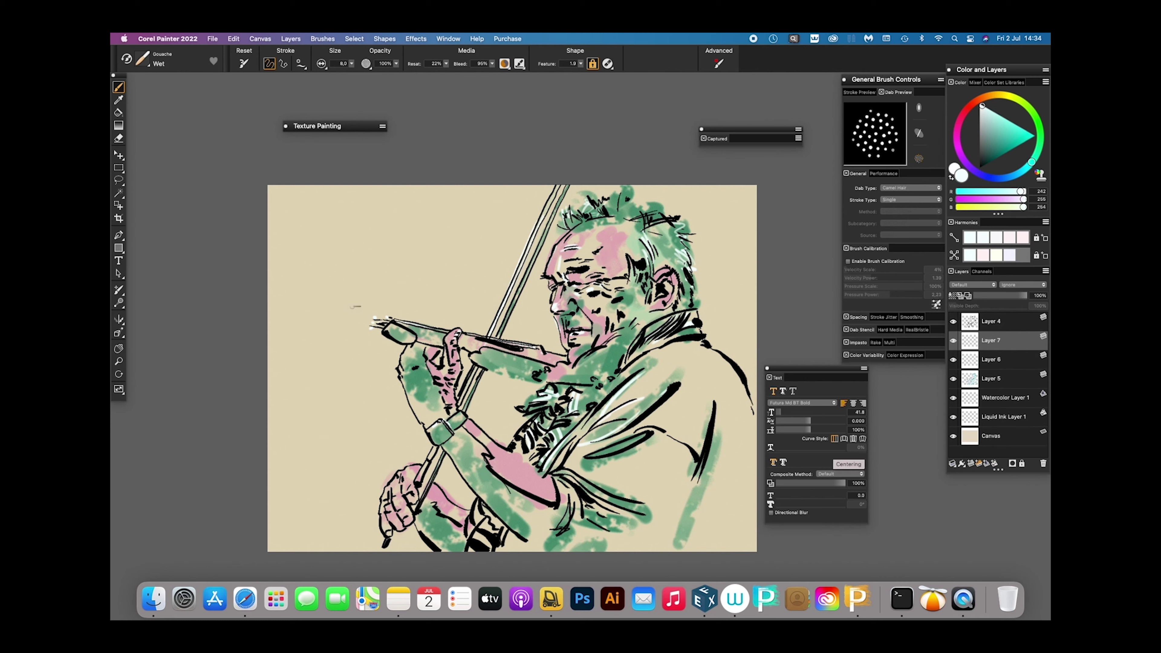
# Try a stroke above the violin with the Frayed Rope brush from Particles: Glow, and undo it
pyautogui.click(127, 59)
pyautogui.click(143, 59)
pyautogui.moveTo(221, 188); pyautogui.dragTo(222, 264)
pyautogui.click(170, 229)
pyautogui.moveTo(480, 319)
pyautogui.mouseDown()
pyautogui.moveTo(444, 265)
pyautogui.moveTo(478, 275)
pyautogui.mouseUp()
pyautogui.press('super+z')
pyautogui.press('super+z')
pyautogui.press('super+z')
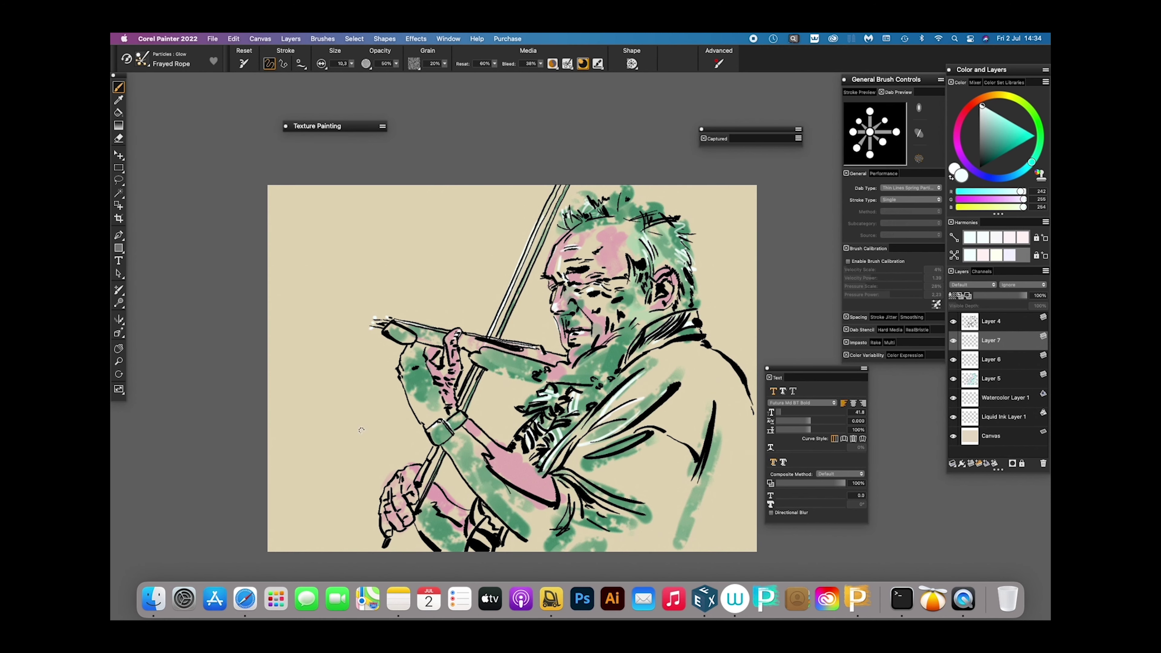
# Try white Busted Seams glow strokes at the violin's strings, its scroll and the hair, and undo them
pyautogui.click(142, 58)
pyautogui.scroll(2, 297, 252)
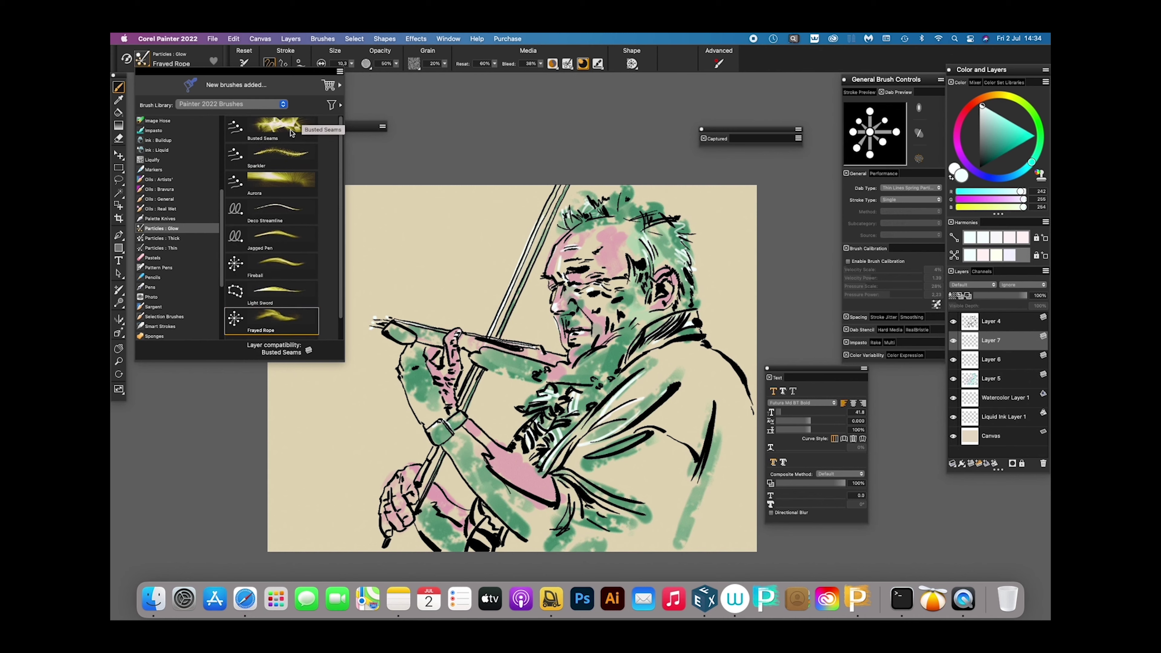
pyautogui.click(290, 134)
pyautogui.moveTo(483, 331); pyautogui.dragTo(502, 337)
pyautogui.moveTo(383, 317); pyautogui.dragTo(372, 323)
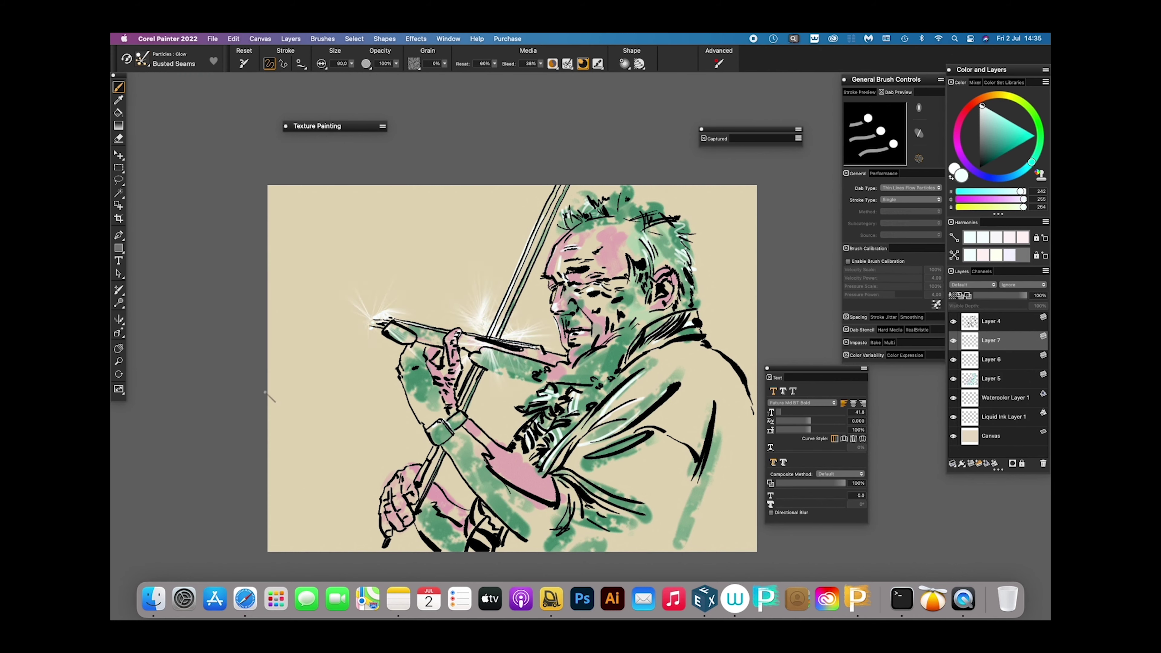
pyautogui.click(691, 233)
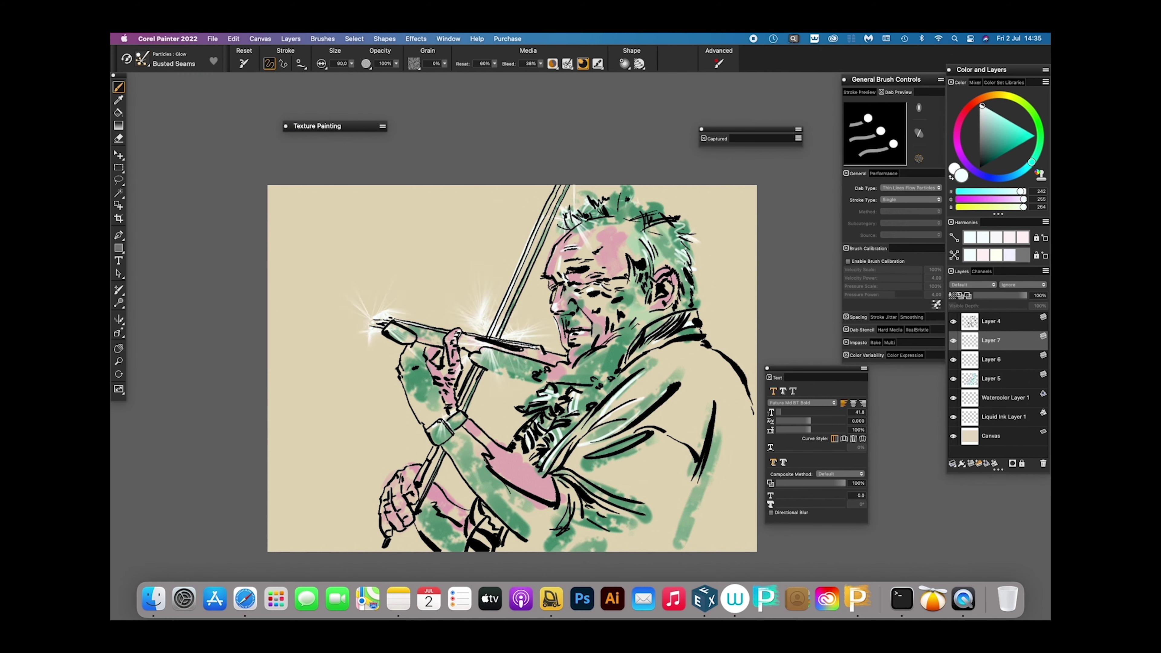
pyautogui.click(694, 267)
pyautogui.press('super+z')
pyautogui.press('super+z')
pyautogui.press('super+z')
pyautogui.press('super+z')
pyautogui.press('super+z')
# Choose the Sparkler glow brush and paint white sparkles where the bow meets the strings and at the violin's scroll
pyautogui.click(142, 58)
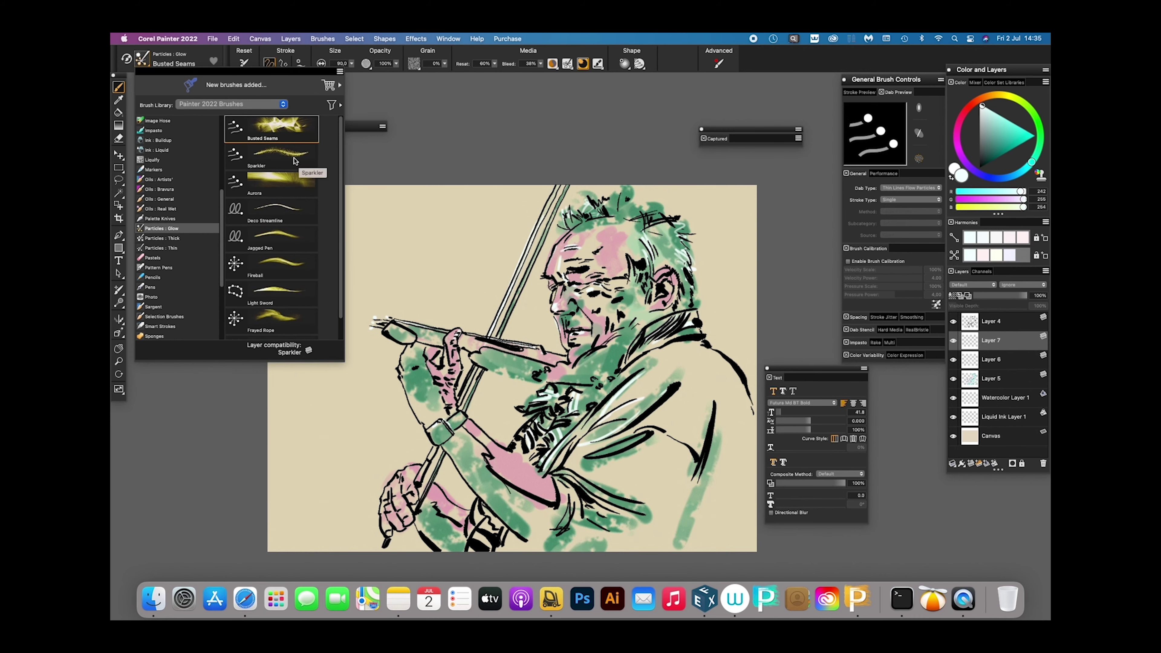
pyautogui.click(294, 158)
pyautogui.click(485, 325)
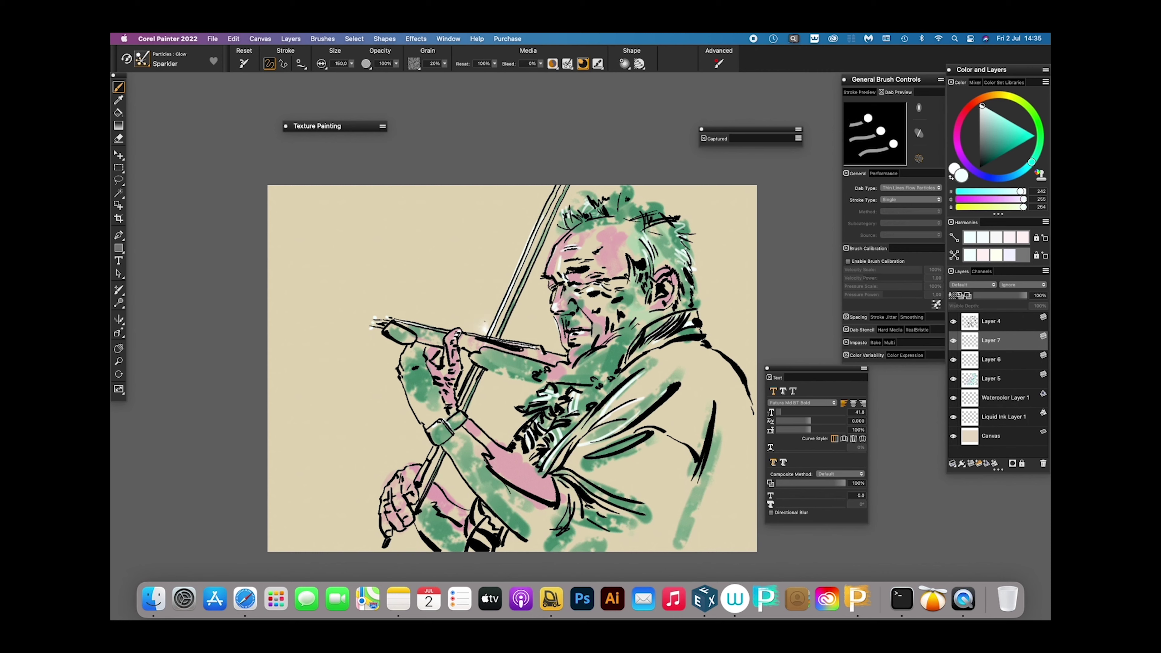
pyautogui.moveTo(488, 325); pyautogui.dragTo(471, 296)
pyautogui.moveTo(378, 313); pyautogui.dragTo(367, 329)
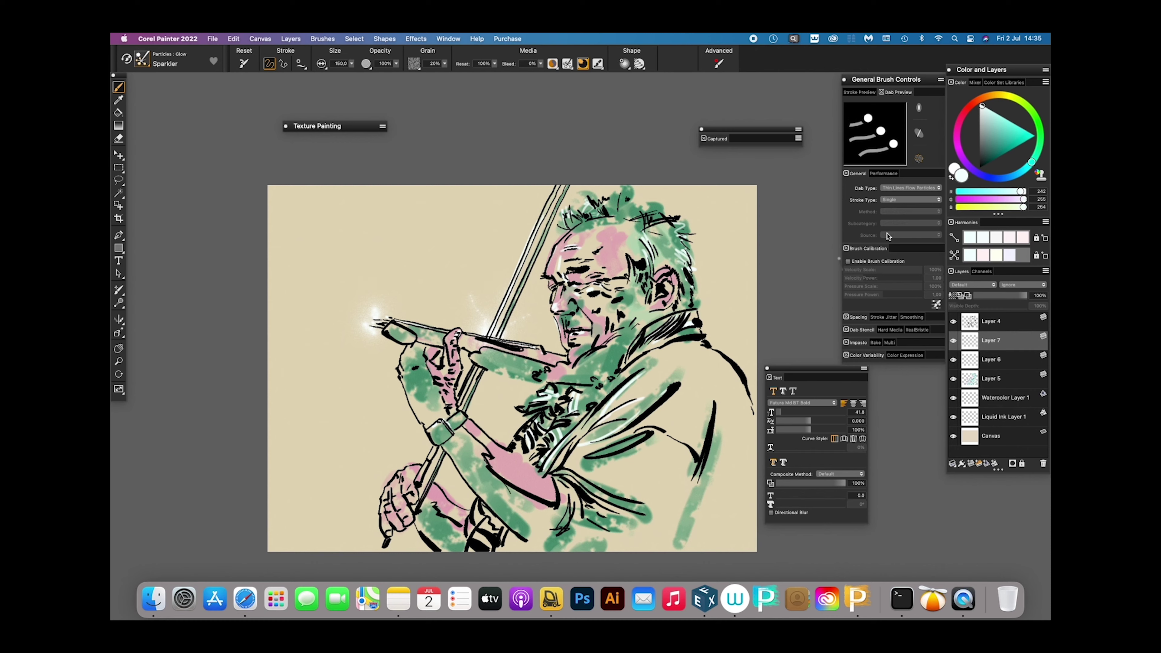
# Change the color to a bright magenta pink and tint the sparkles at the strings and scroll
pyautogui.click(957, 143)
pyautogui.moveTo(1006, 125); pyautogui.dragTo(1012, 123)
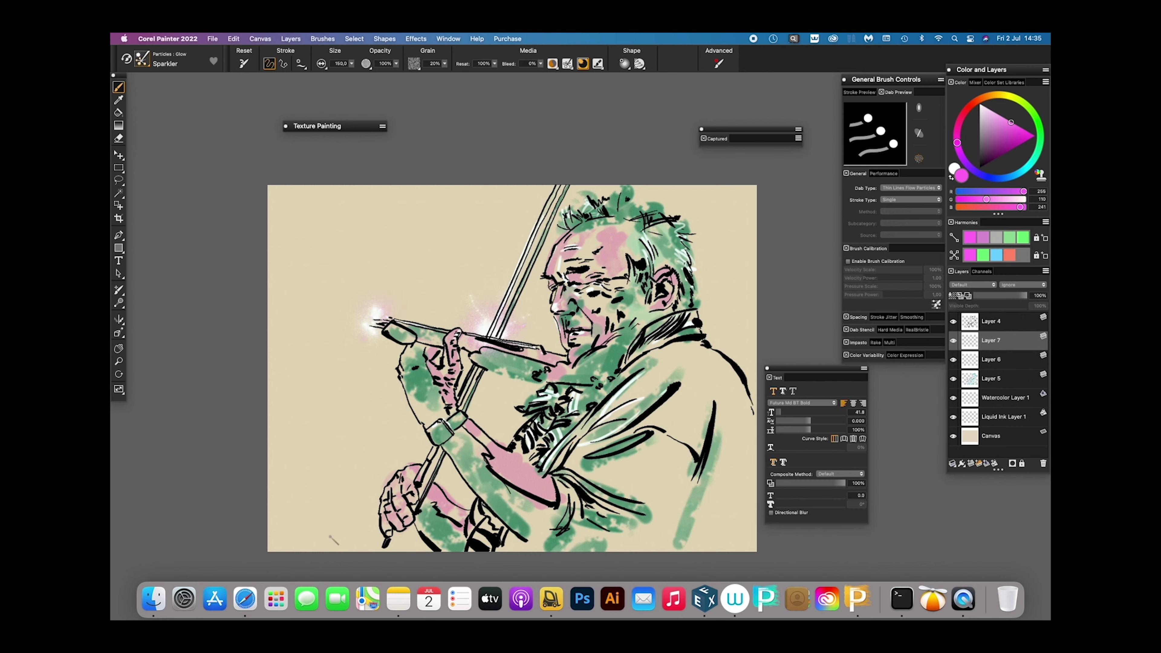
# Add pink glow strokes at the violin's scroll, the wristwatch and the spiky hair on both sides of the head
pyautogui.moveTo(368, 333); pyautogui.dragTo(338, 337)
pyautogui.click(444, 419)
pyautogui.moveTo(578, 209)
pyautogui.mouseDown()
pyautogui.moveTo(580, 229)
pyautogui.moveTo(576, 201)
pyautogui.moveTo(591, 210)
pyautogui.mouseUp()
pyautogui.moveTo(686, 242)
pyautogui.mouseDown()
pyautogui.moveTo(686, 221)
pyautogui.moveTo(690, 246)
pyautogui.mouseUp()
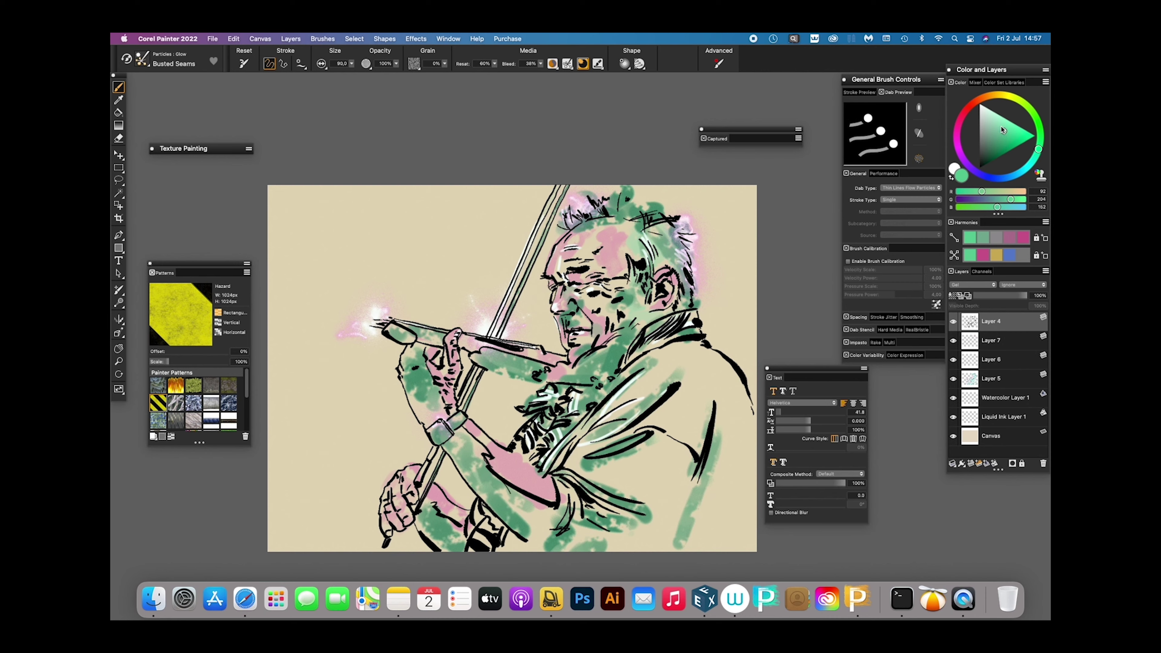
# Set the color to white and add the title text "URBANIAK" in the empty area above the violin
pyautogui.moveTo(1002, 130); pyautogui.dragTo(980, 104)
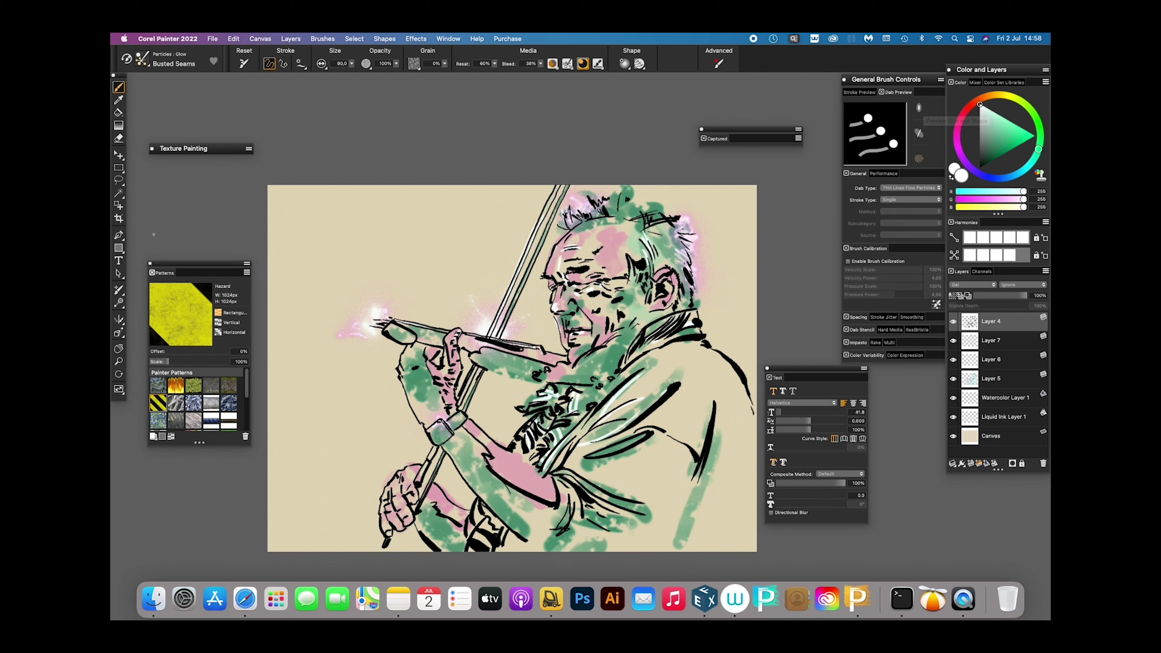
pyautogui.click(119, 261)
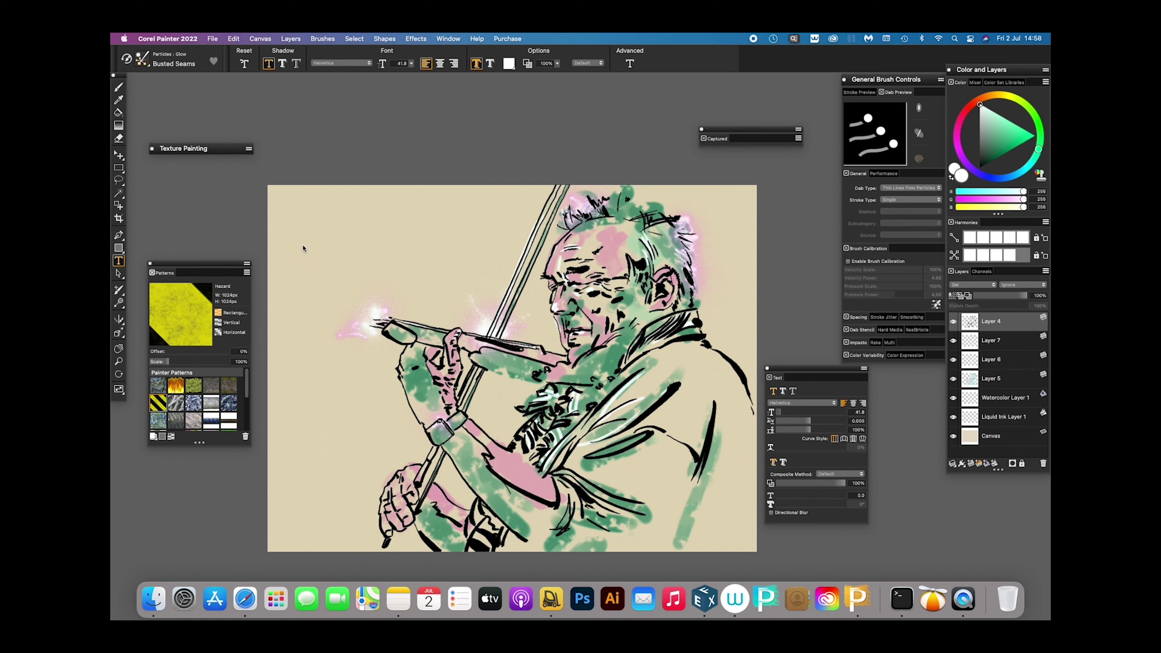
pyautogui.click(303, 248)
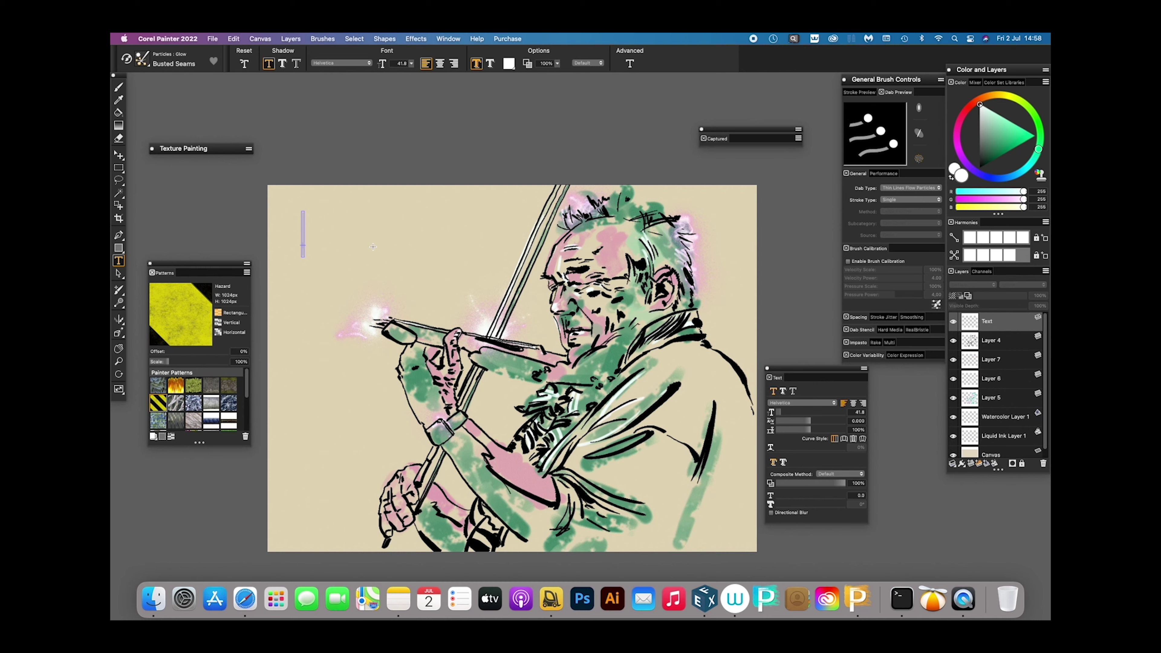
pyautogui.write('URBA')
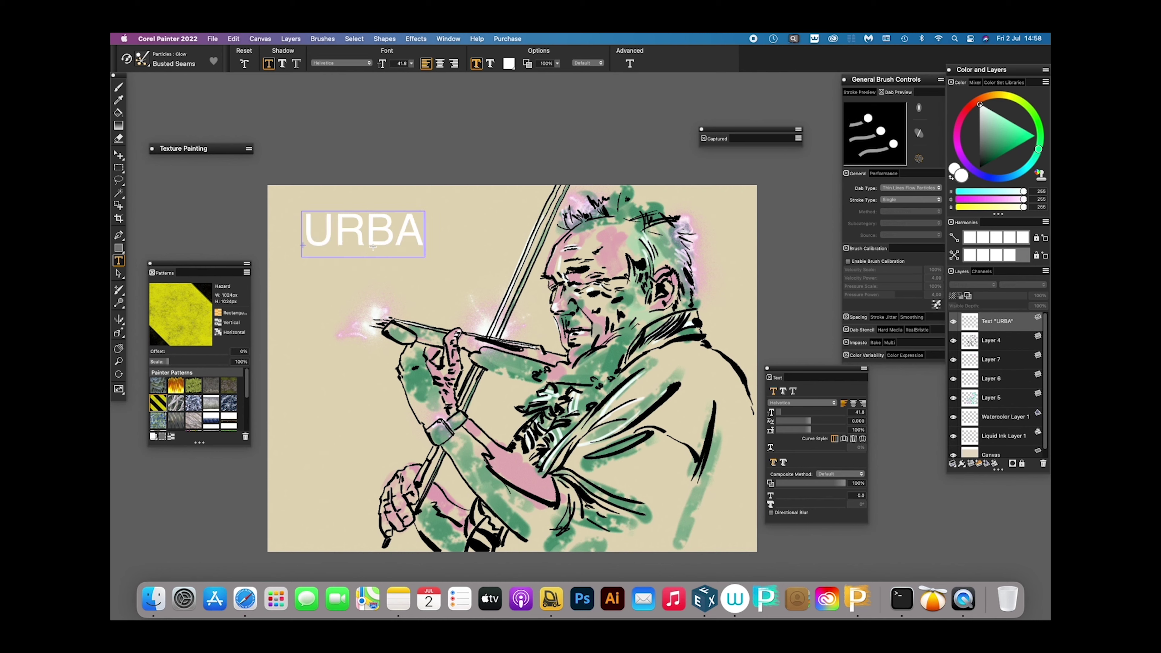
pyautogui.write('NIAK')
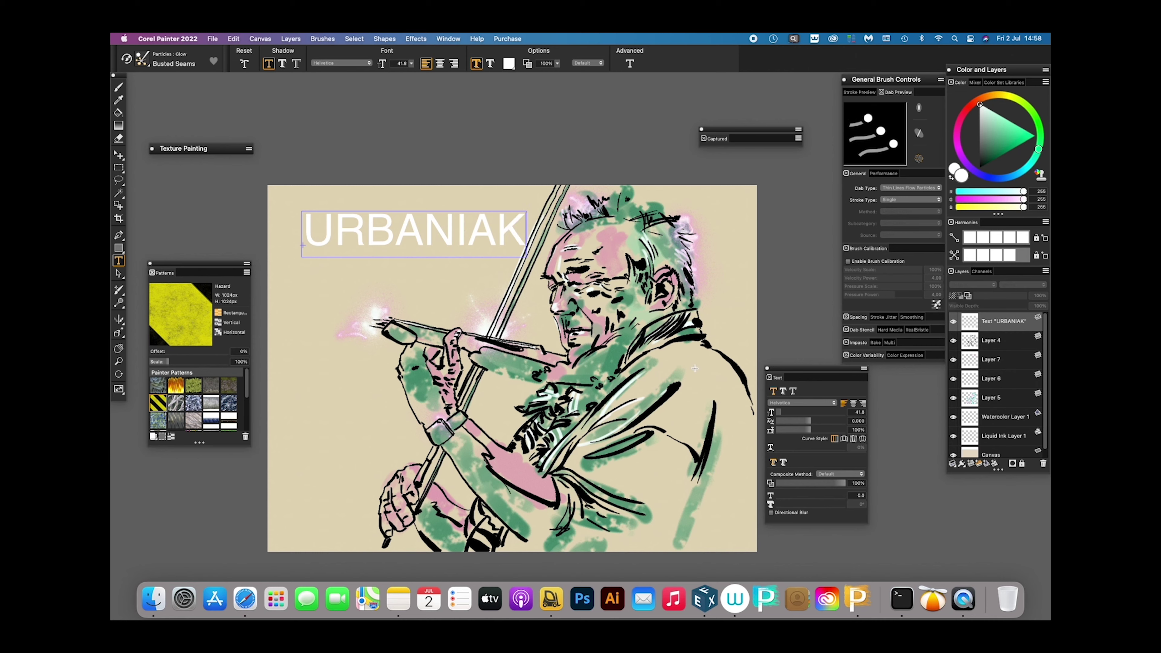
# Change the title's font to Futura PT Bold
pyautogui.click(834, 404)
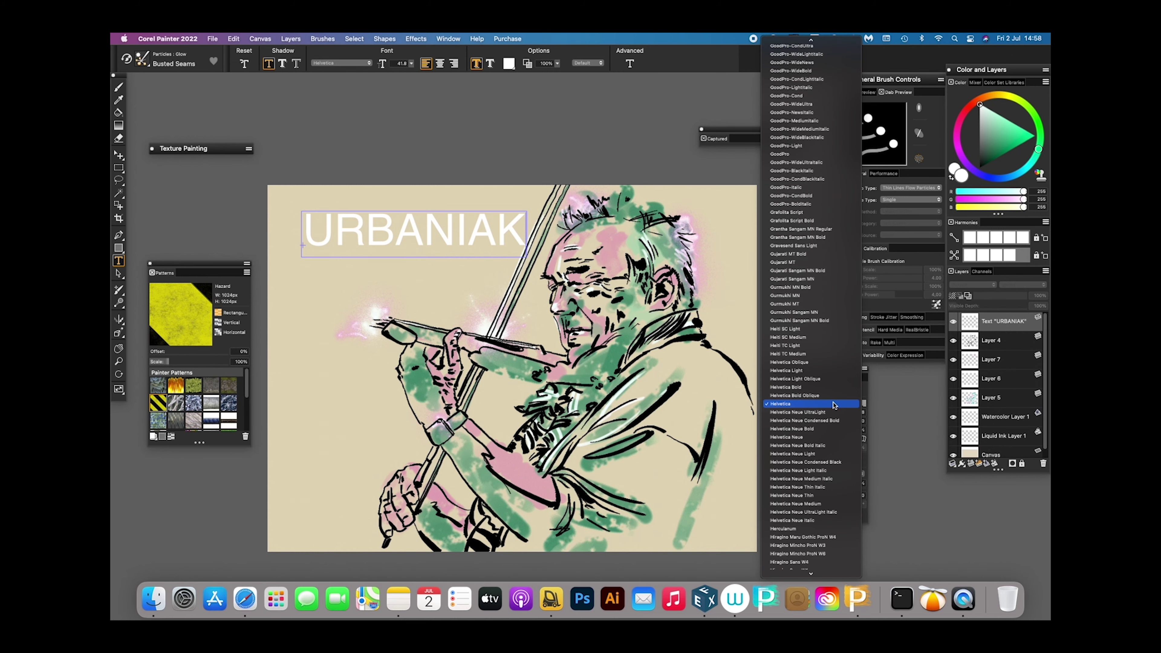
pyautogui.press('f')
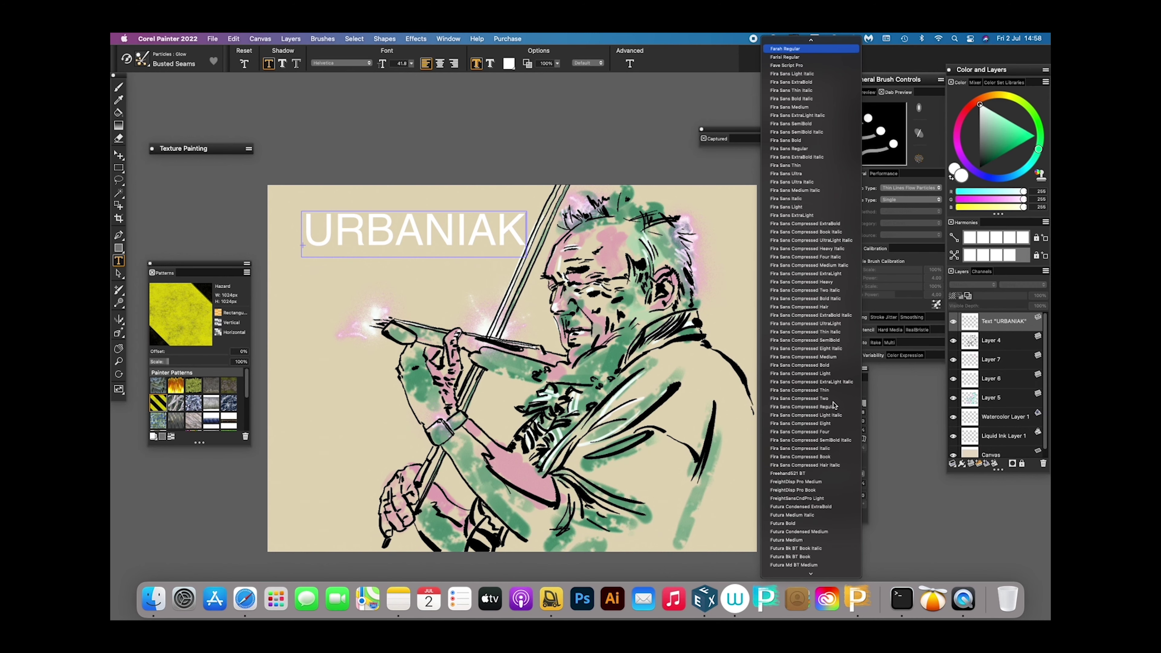
pyautogui.press('u')
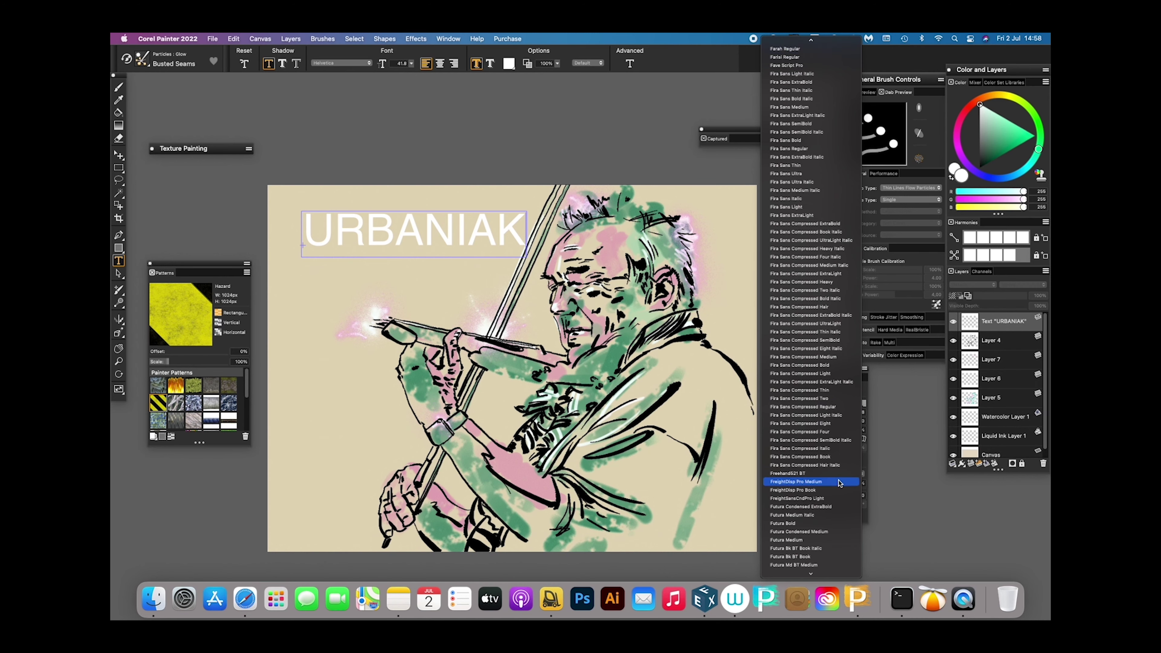
pyautogui.scroll(-3, 827, 506)
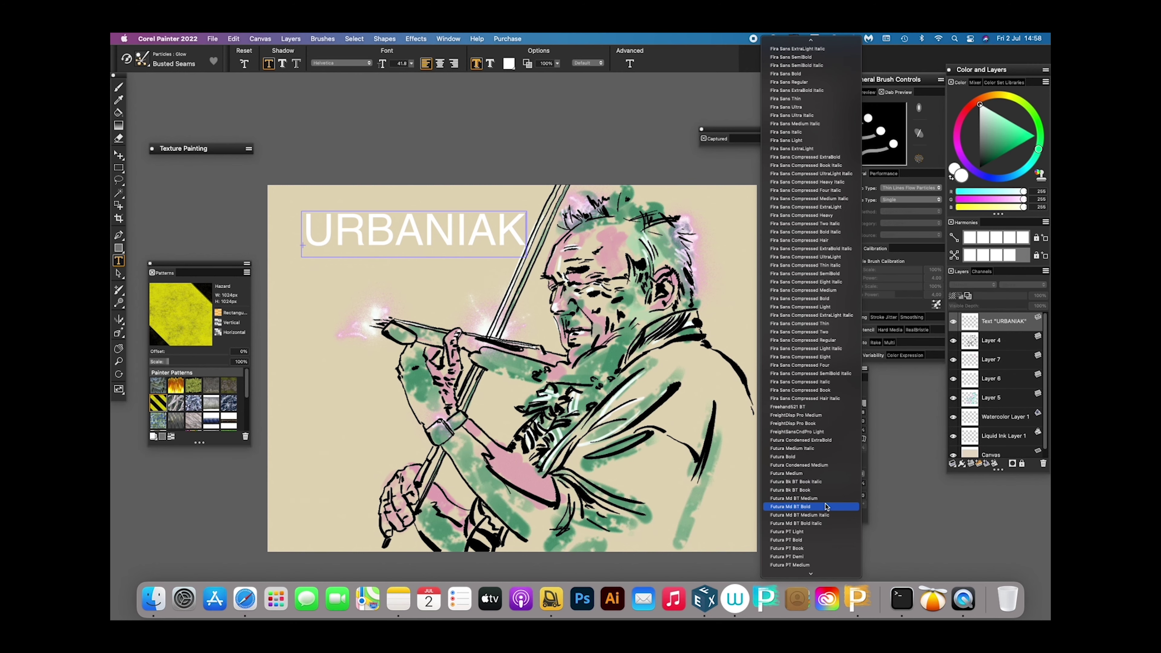
pyautogui.scroll(-2, 826, 507)
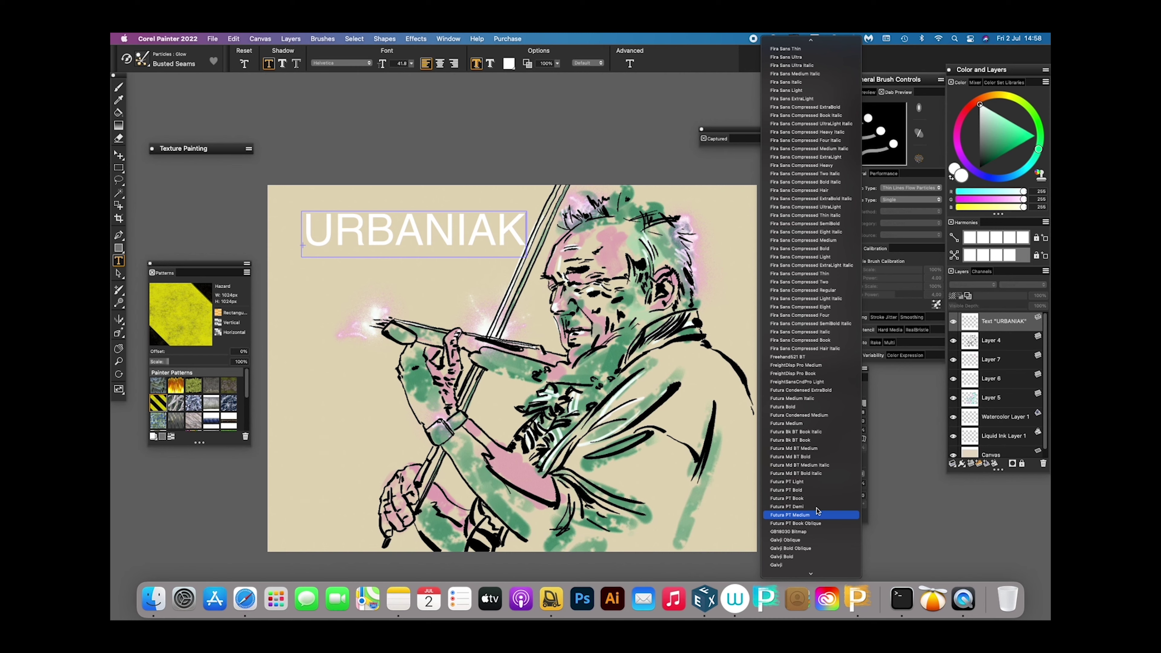
pyautogui.click(812, 492)
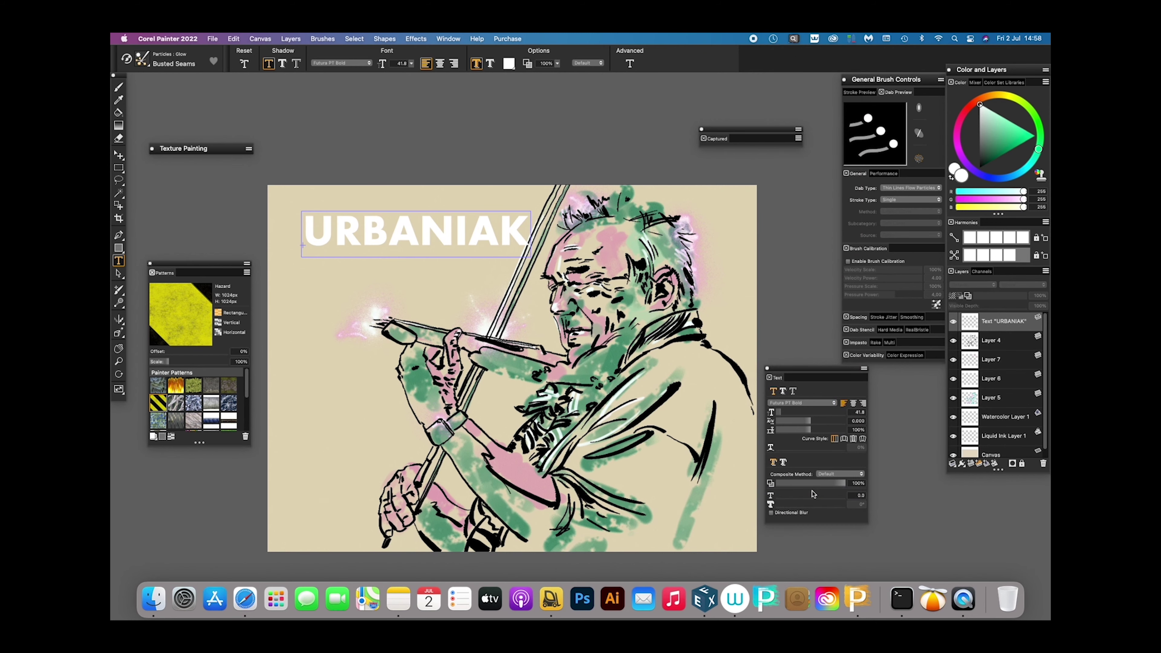
# Convert the title text into a default layer for transforming and clear the oversized selection around it
pyautogui.click(119, 156)
pyautogui.click(142, 157)
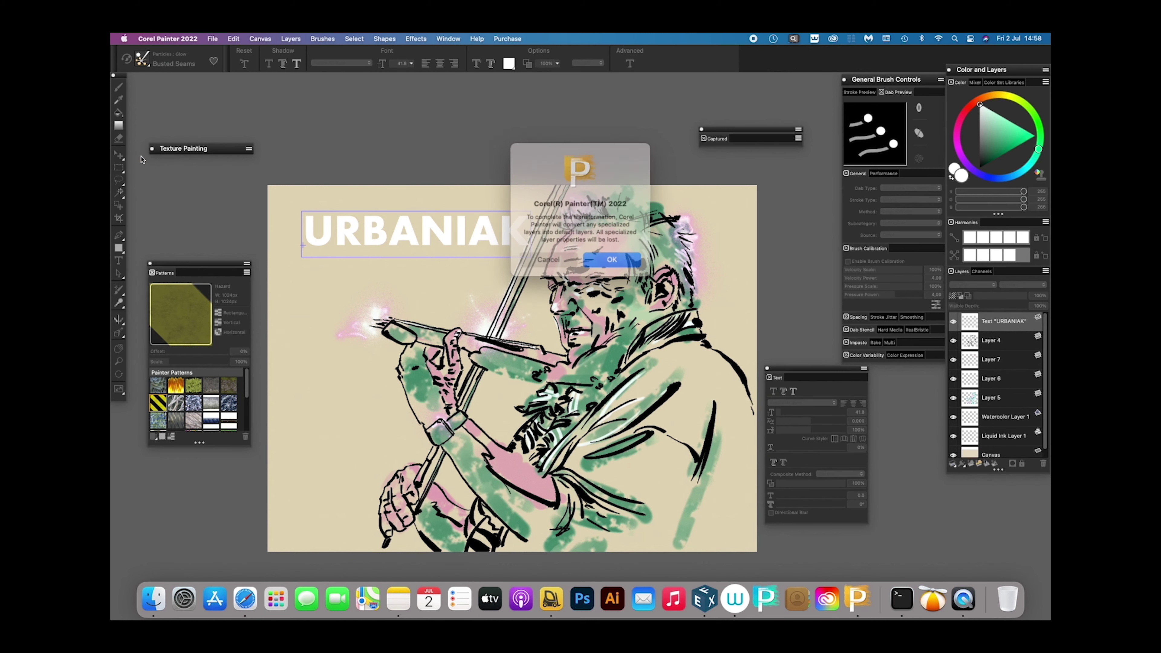
pyautogui.click(609, 255)
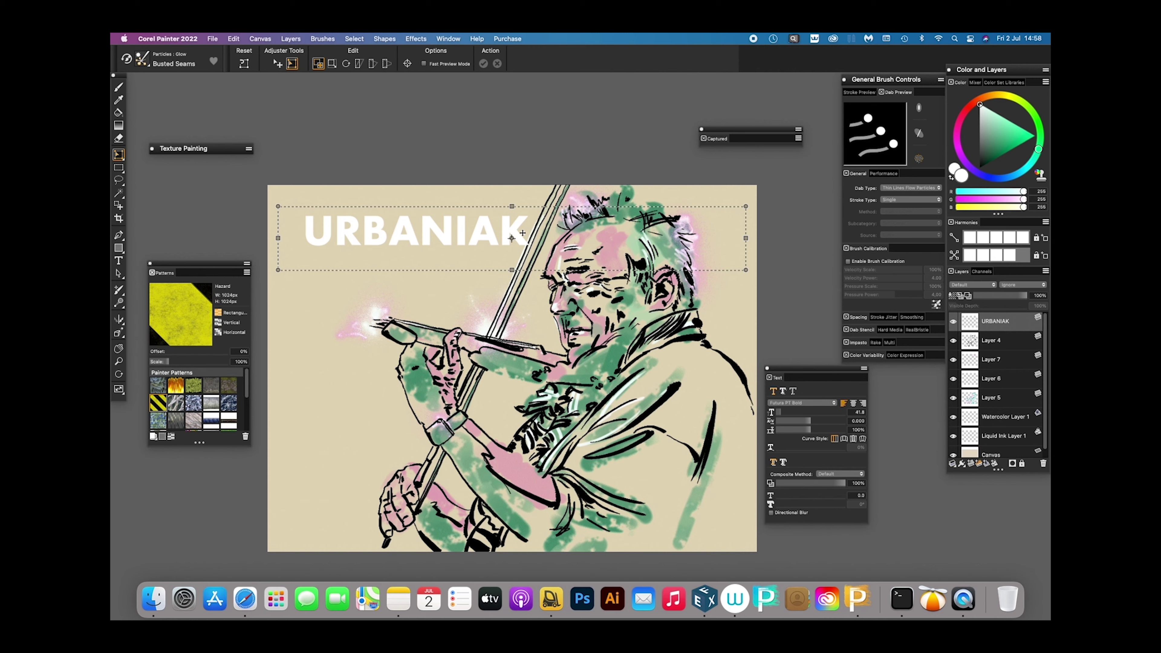
pyautogui.press('super+d')
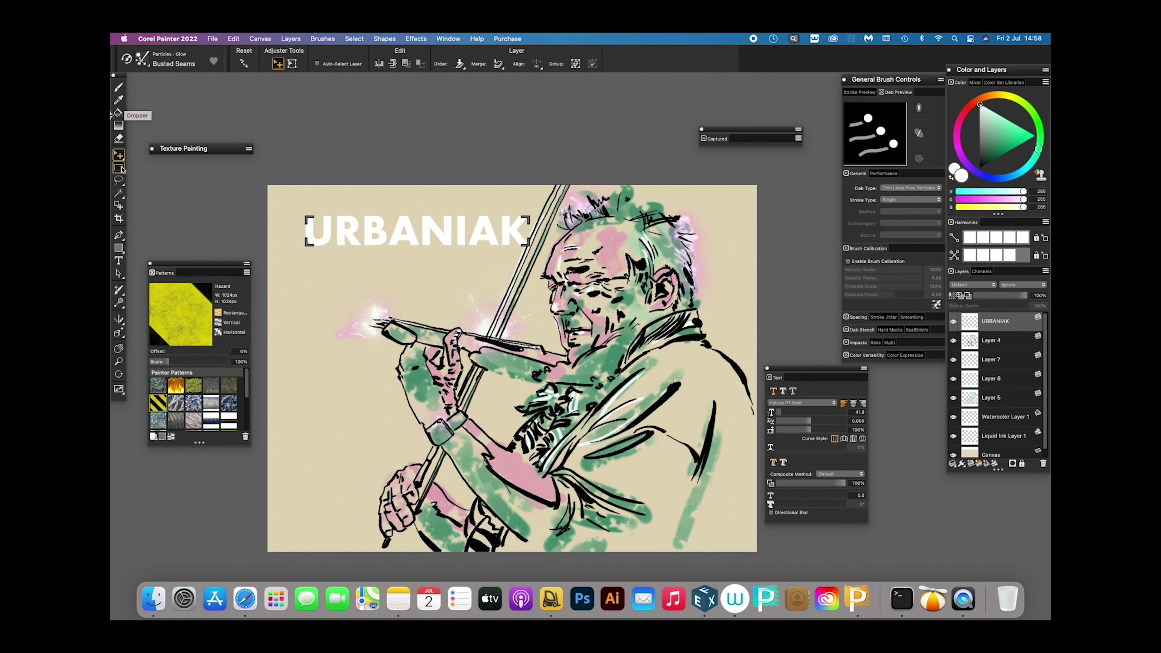
# Transform the title to span most of the canvas width, center it near the upper edge over the violinist's head, and apply it
pyautogui.click(120, 156)
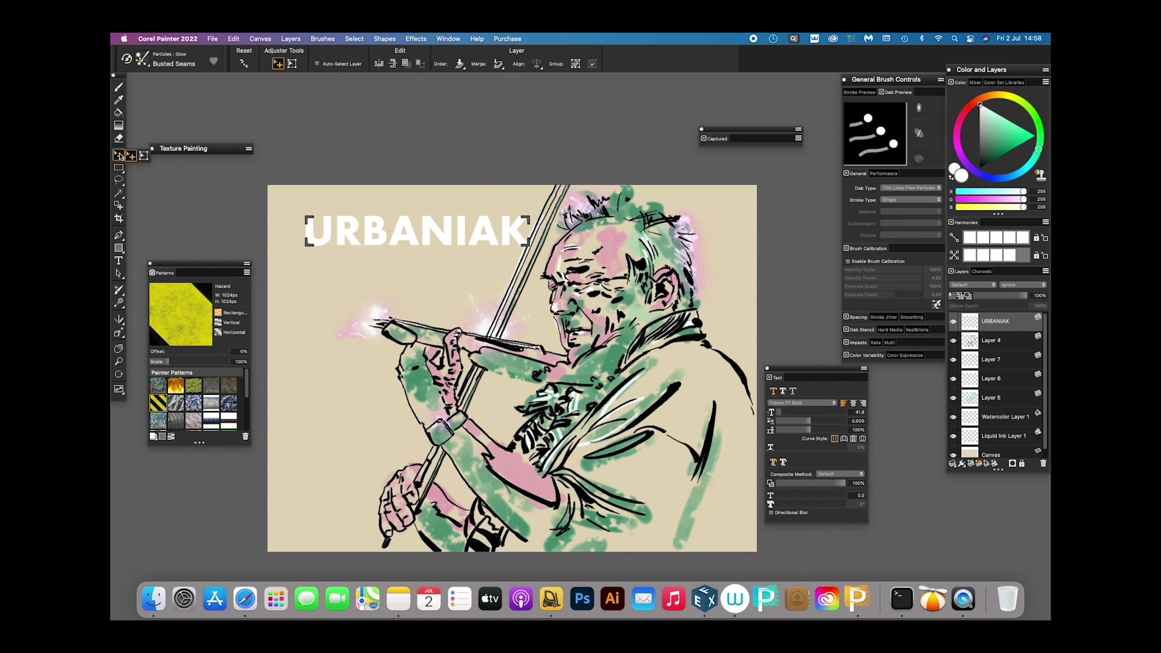
pyautogui.click(144, 156)
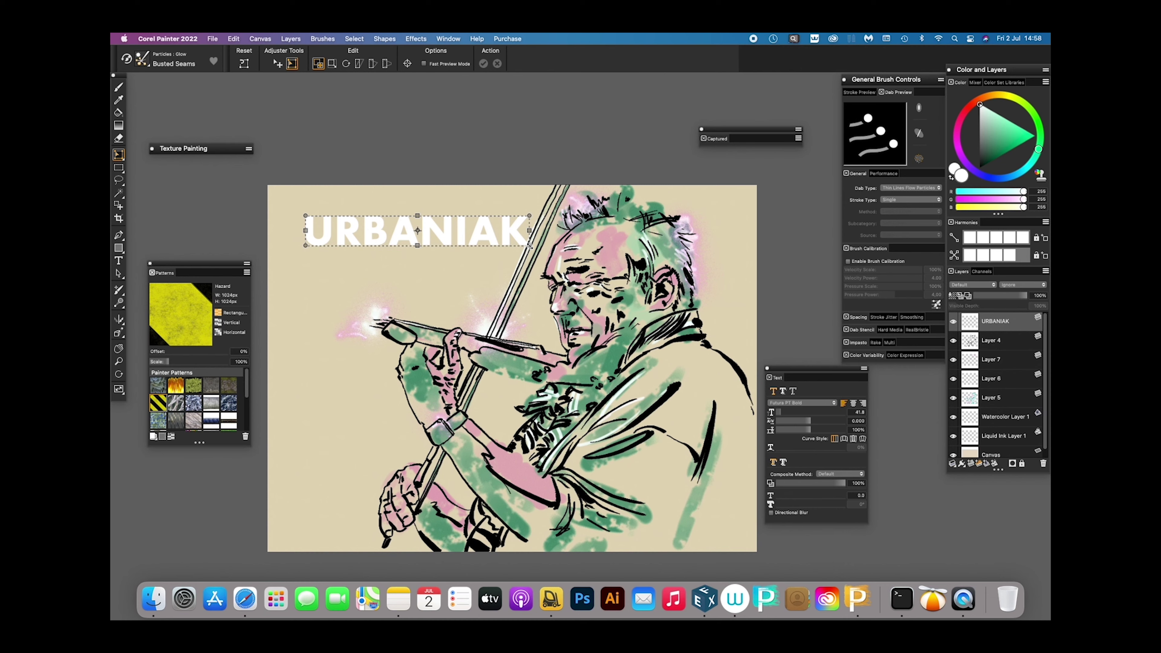
pyautogui.moveTo(530, 246); pyautogui.dragTo(721, 293)
pyautogui.moveTo(628, 259); pyautogui.dragTo(612, 252)
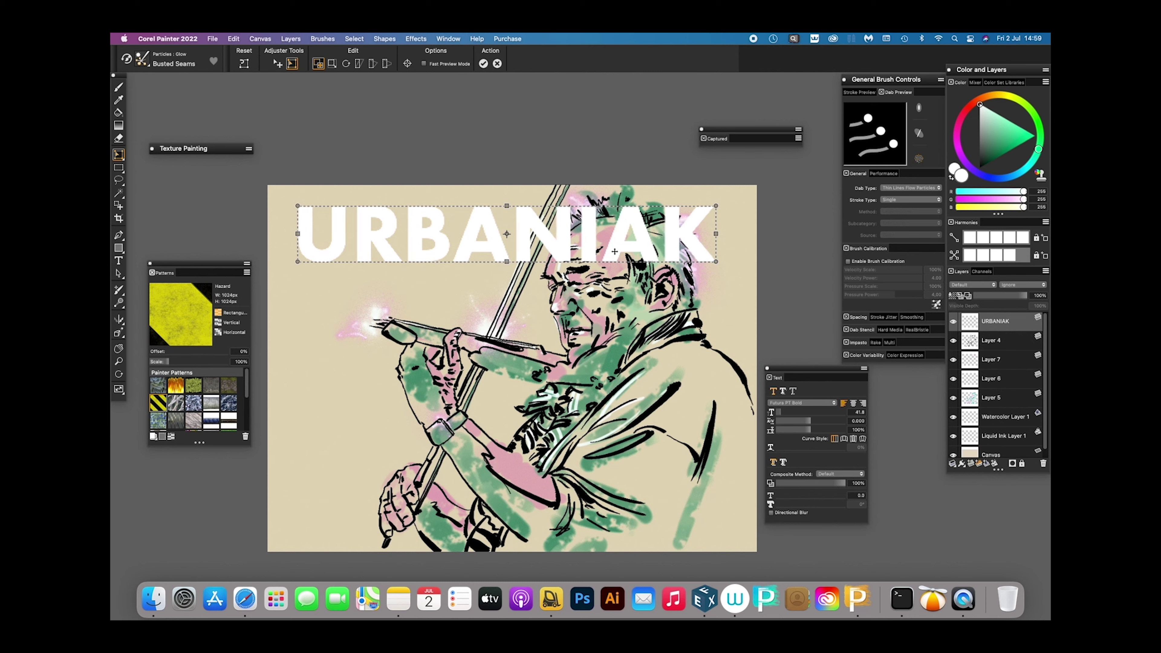
pyautogui.moveTo(501, 258); pyautogui.dragTo(504, 258)
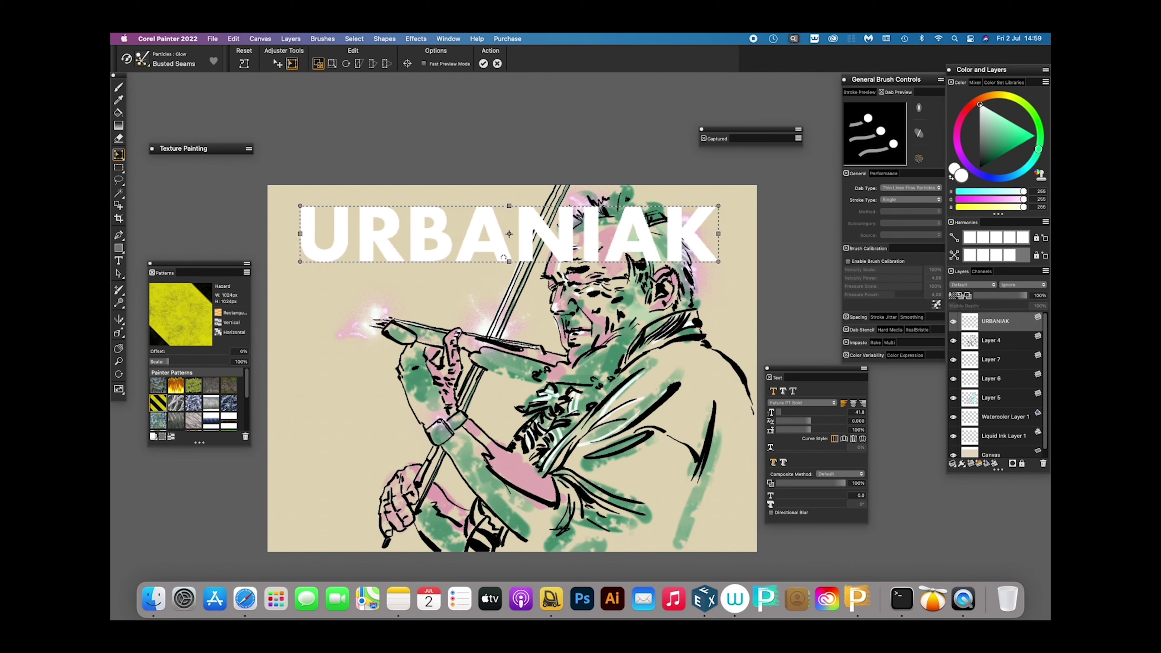
pyautogui.press('Return')
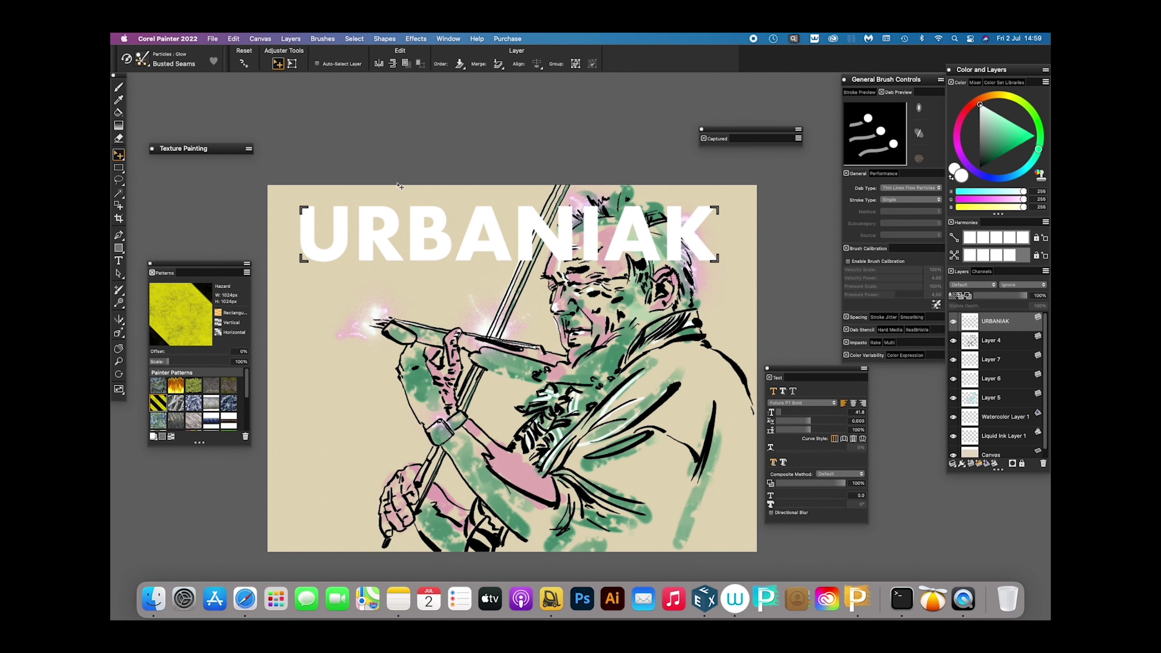
# Switch to painting with the Dry Camel brush from Ink: Liquid
pyautogui.press('b')
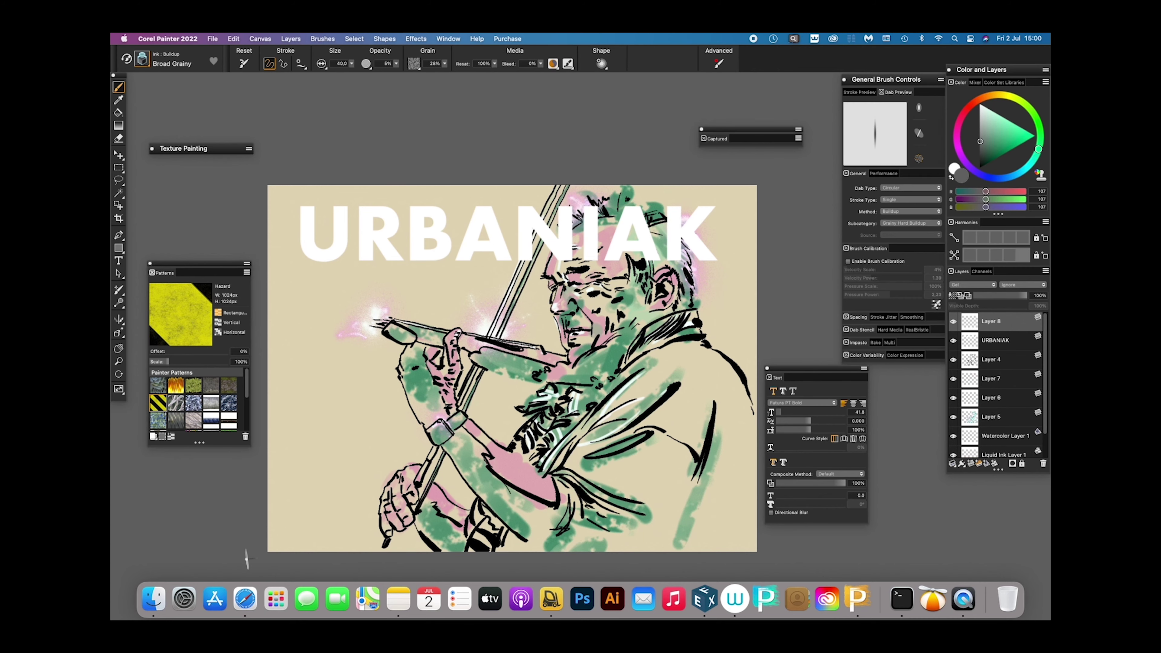
pyautogui.click(146, 63)
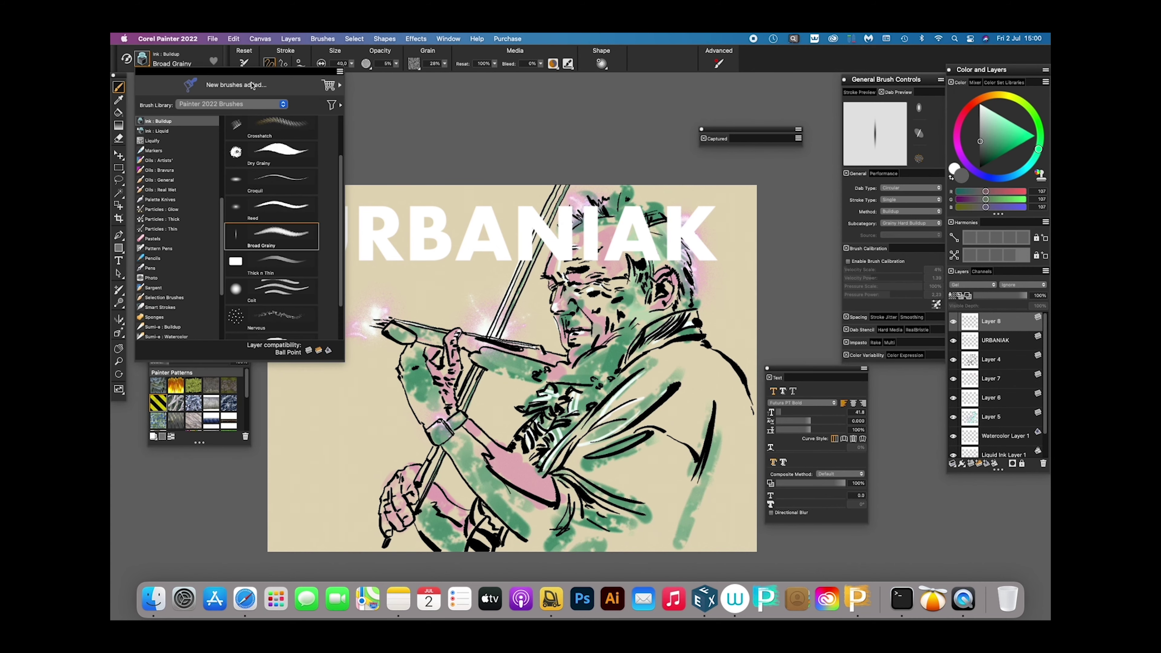
pyautogui.click(169, 131)
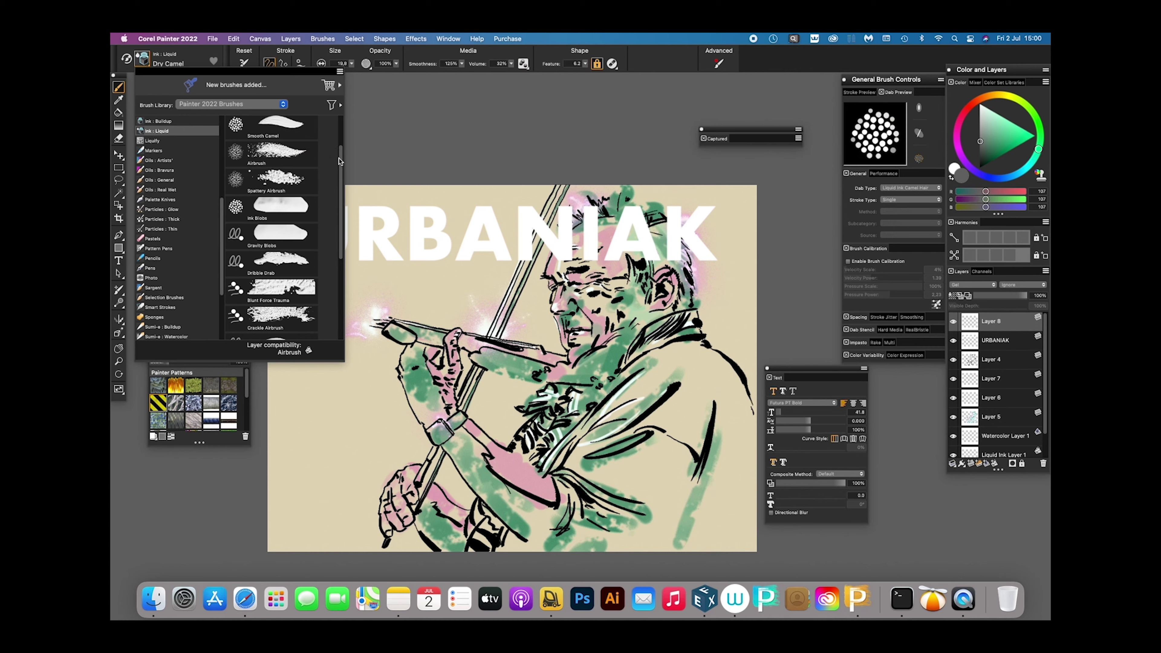
pyautogui.moveTo(342, 161); pyautogui.dragTo(344, 125)
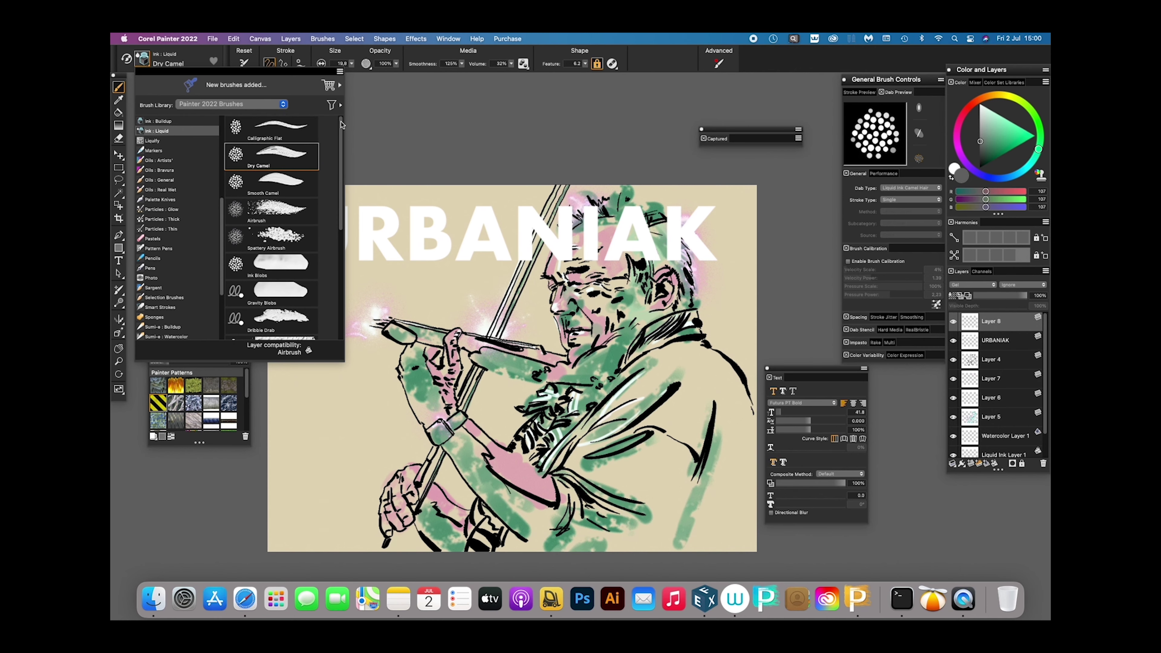
# Try grey Dry Camel ink strokes in the empty area beside the violinist's arm, and undo them
pyautogui.click(331, 389)
pyautogui.moveTo(325, 387); pyautogui.dragTo(314, 432)
pyautogui.moveTo(313, 491); pyautogui.dragTo(315, 442)
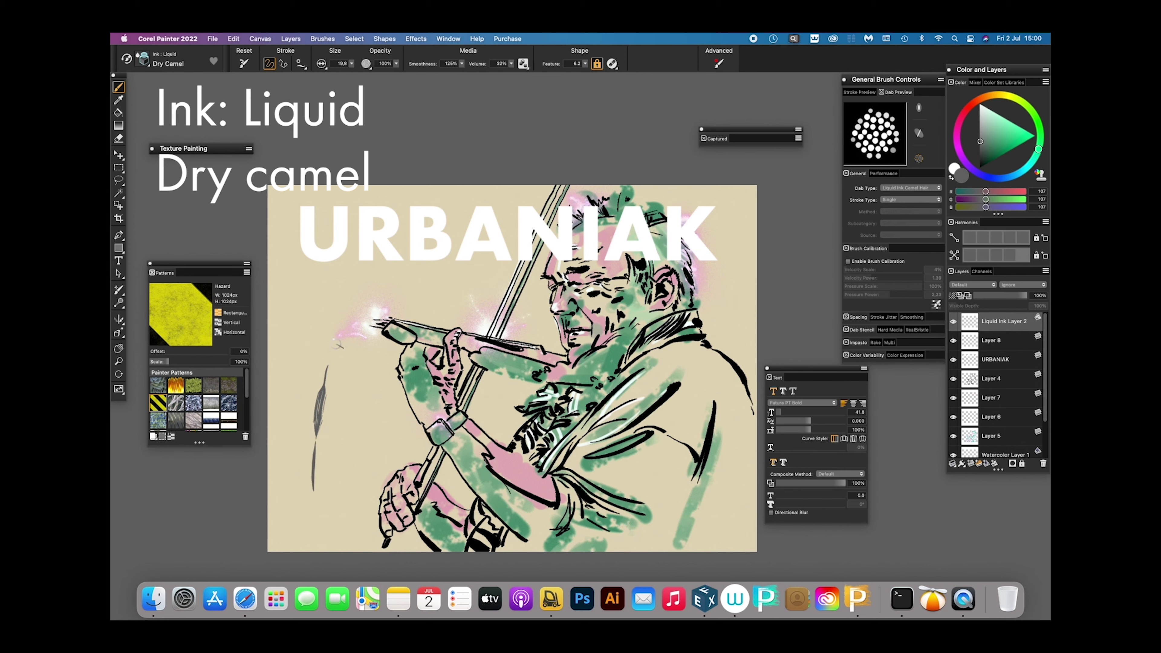
pyautogui.moveTo(330, 366); pyautogui.dragTo(325, 398)
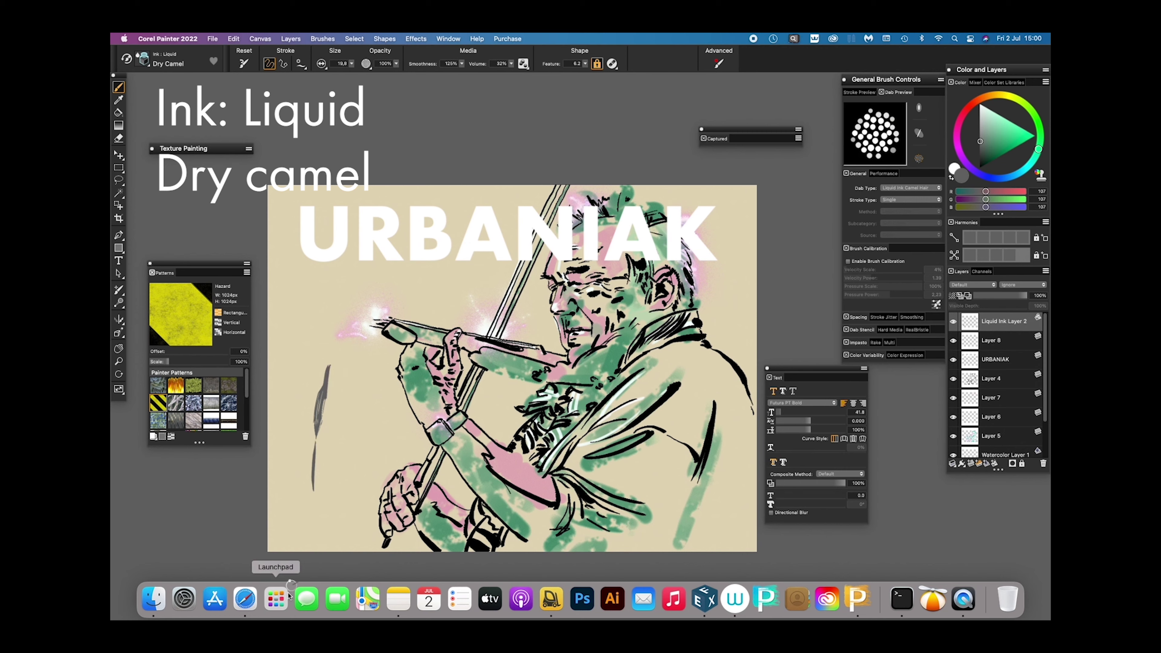
pyautogui.press('super+z')
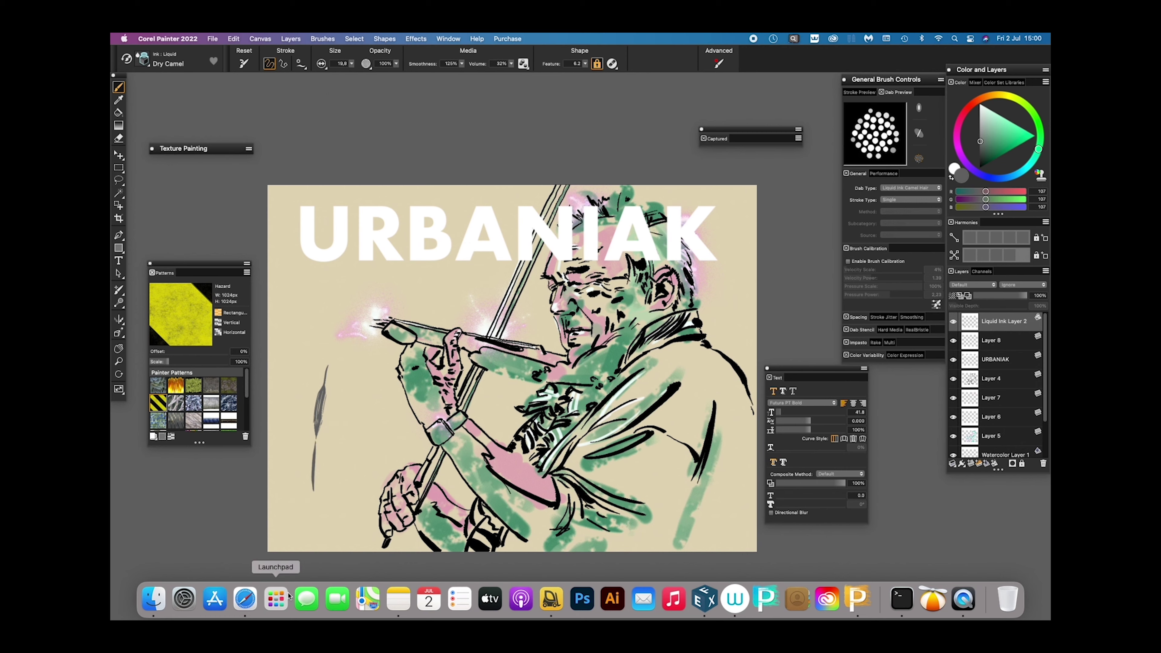
pyautogui.press('super+z')
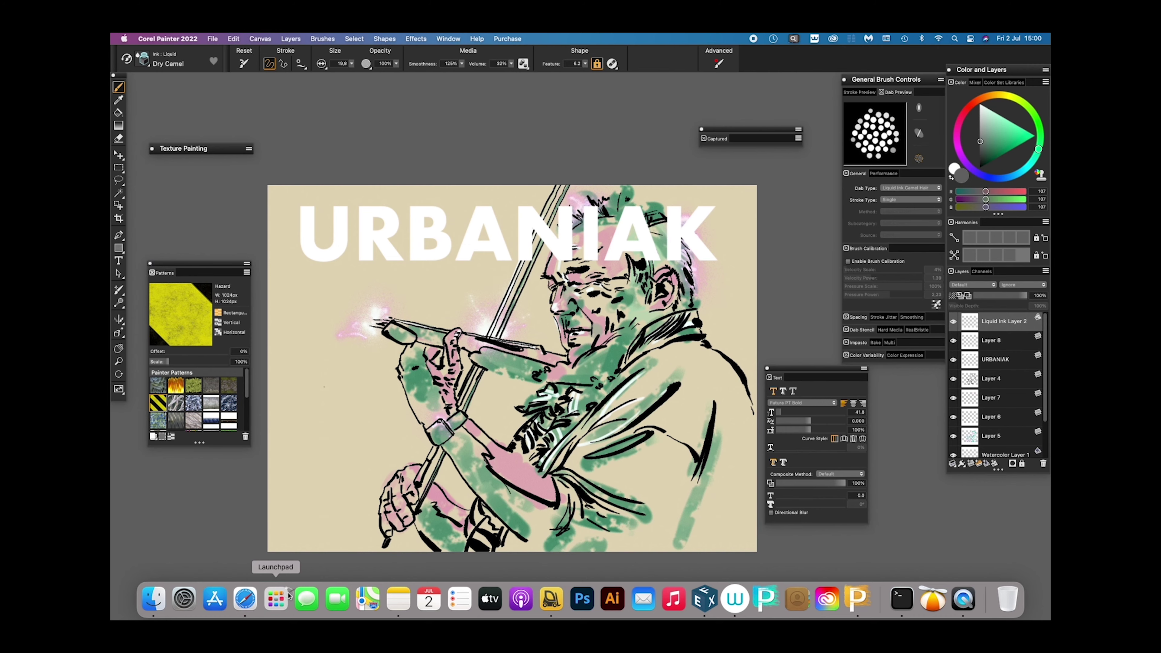
# Handwrite "Michał" in grey liquid ink, slanting upward below the start of the URBANIAK title, and view the whole artwork
pyautogui.press('super+plus')
pyautogui.moveTo(339, 419)
pyautogui.mouseDown()
pyautogui.moveTo(404, 444)
pyautogui.moveTo(450, 537)
pyautogui.mouseUp()
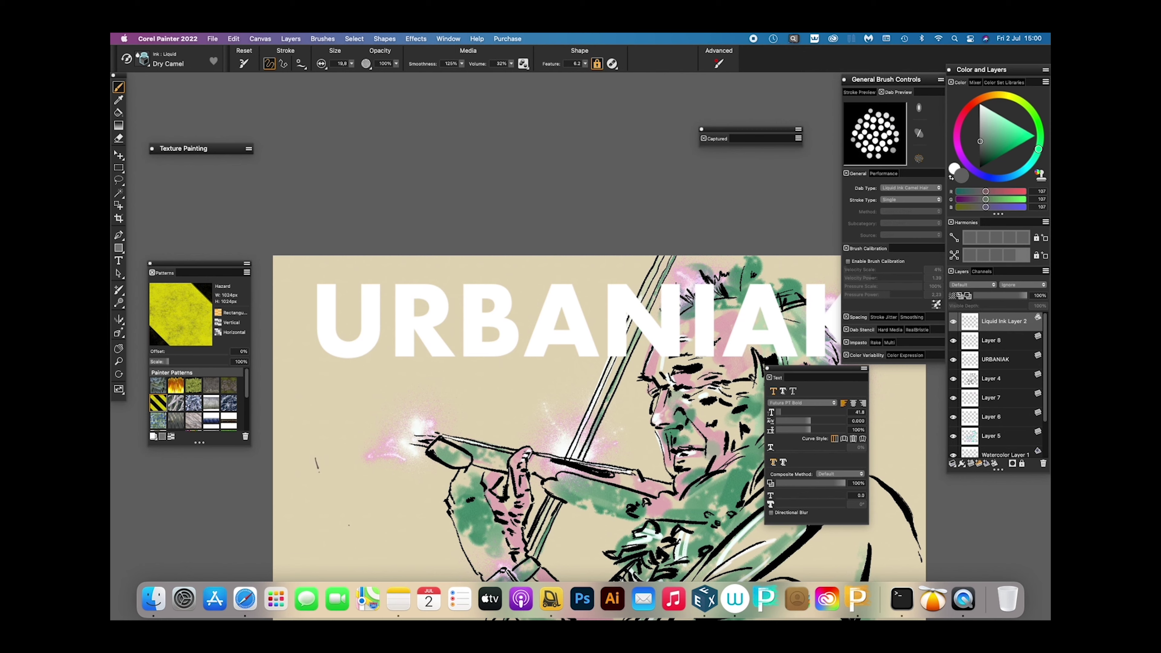
pyautogui.moveTo(319, 472)
pyautogui.mouseDown()
pyautogui.moveTo(312, 401)
pyautogui.moveTo(323, 398)
pyautogui.moveTo(339, 437)
pyautogui.moveTo(344, 403)
pyautogui.moveTo(364, 438)
pyautogui.mouseUp()
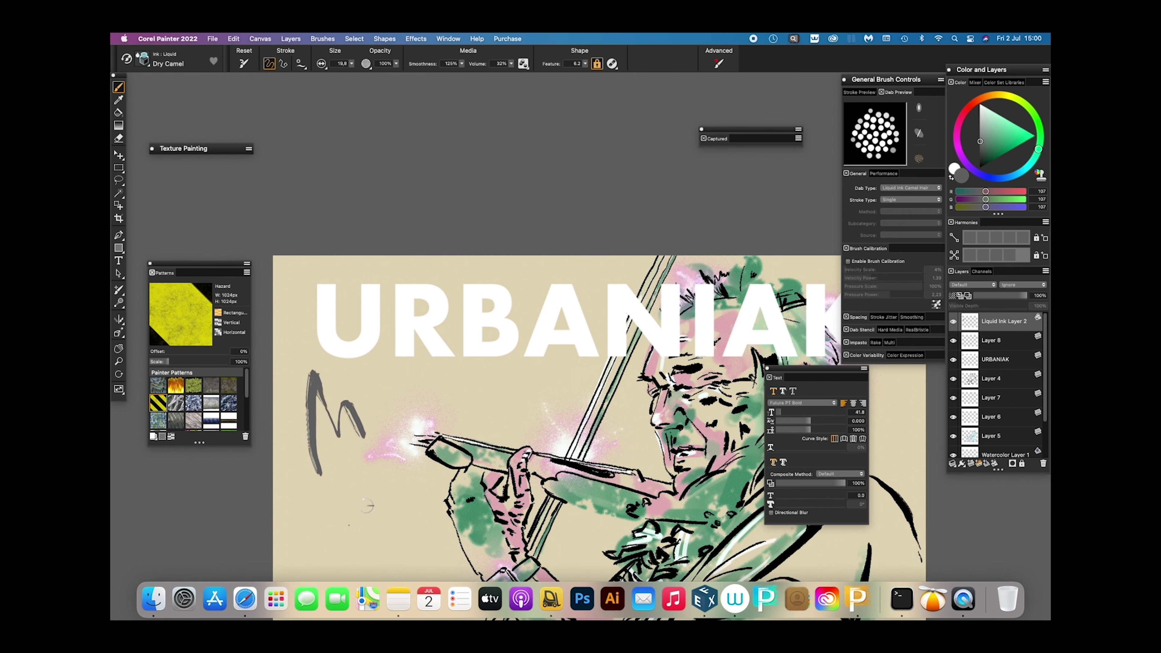
pyautogui.moveTo(372, 385); pyautogui.dragTo(383, 428)
pyautogui.moveTo(368, 371)
pyautogui.mouseDown()
pyautogui.moveTo(395, 382)
pyautogui.moveTo(393, 414)
pyautogui.moveTo(413, 405)
pyautogui.moveTo(394, 382)
pyautogui.mouseUp()
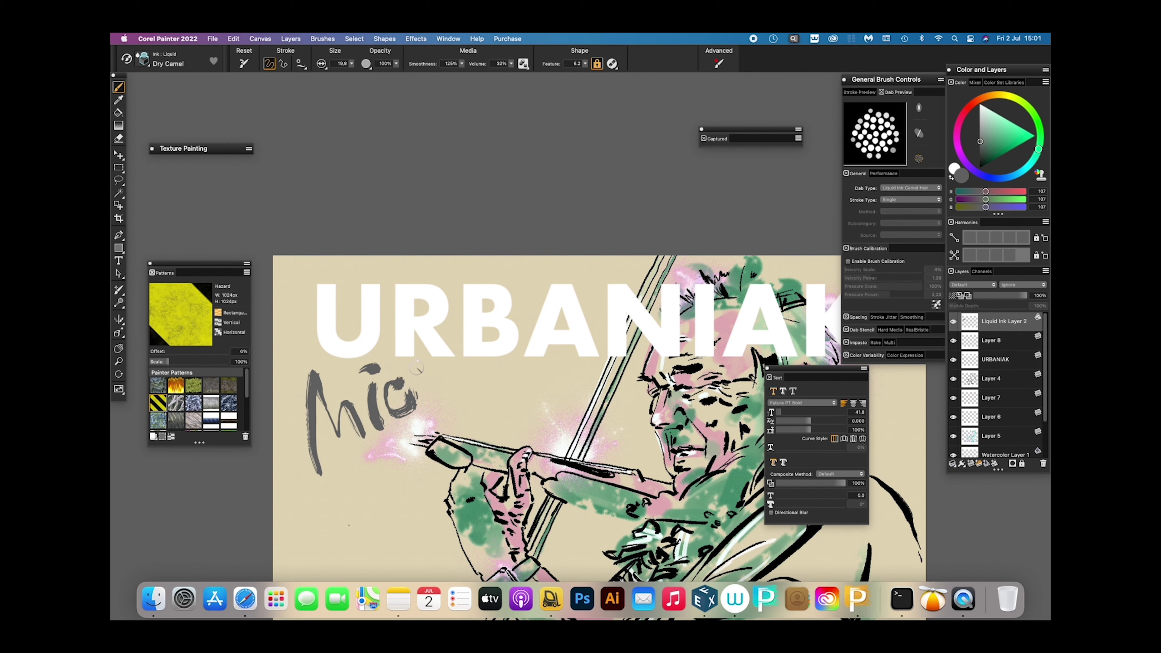
pyautogui.moveTo(404, 342)
pyautogui.mouseDown()
pyautogui.moveTo(431, 408)
pyautogui.moveTo(434, 378)
pyautogui.moveTo(446, 400)
pyautogui.mouseUp()
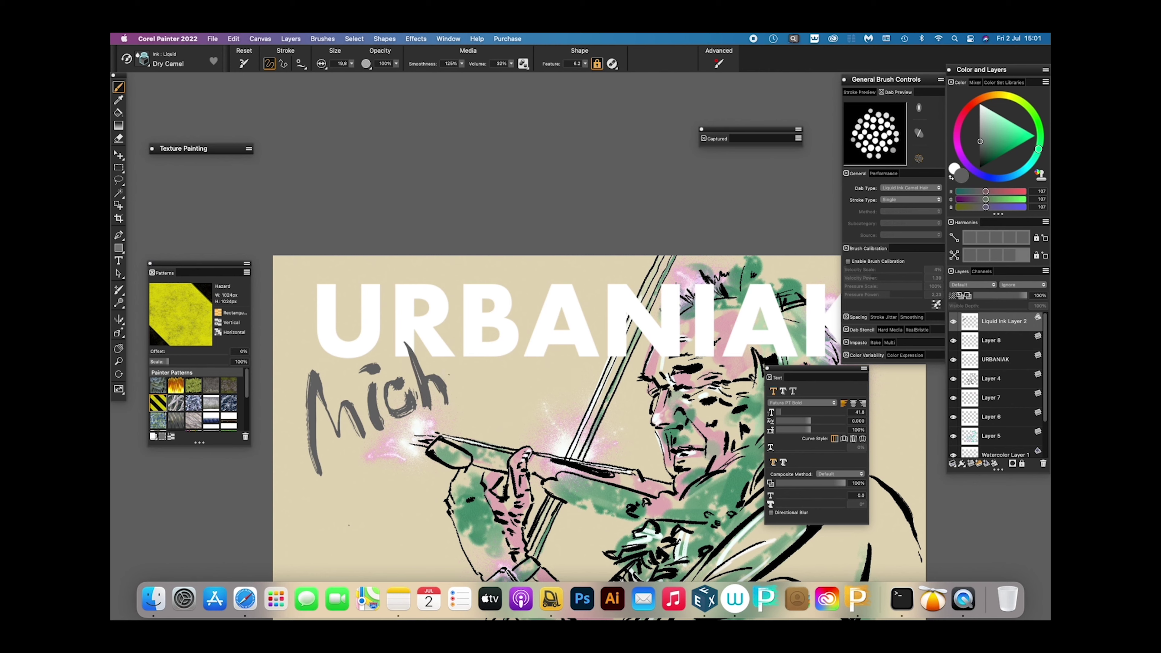
pyautogui.moveTo(456, 365)
pyautogui.mouseDown()
pyautogui.moveTo(473, 387)
pyautogui.moveTo(486, 376)
pyautogui.moveTo(453, 392)
pyautogui.moveTo(468, 382)
pyautogui.mouseUp()
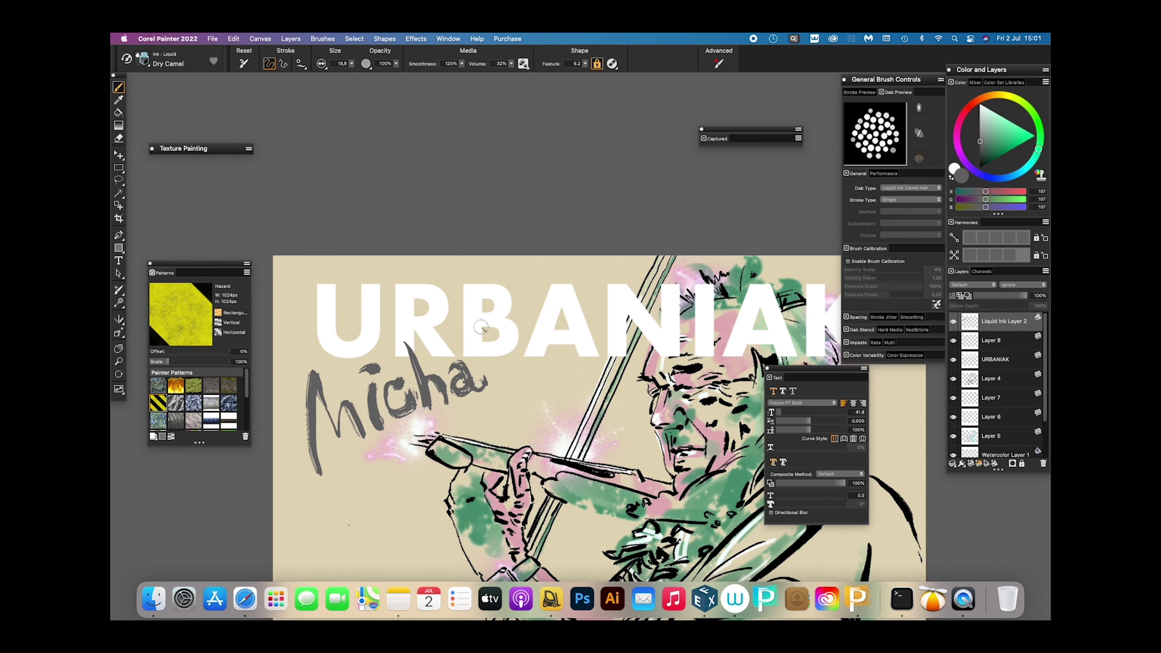
pyautogui.moveTo(481, 331); pyautogui.dragTo(503, 388)
pyautogui.moveTo(471, 337); pyautogui.dragTo(494, 323)
pyautogui.press('super+0')
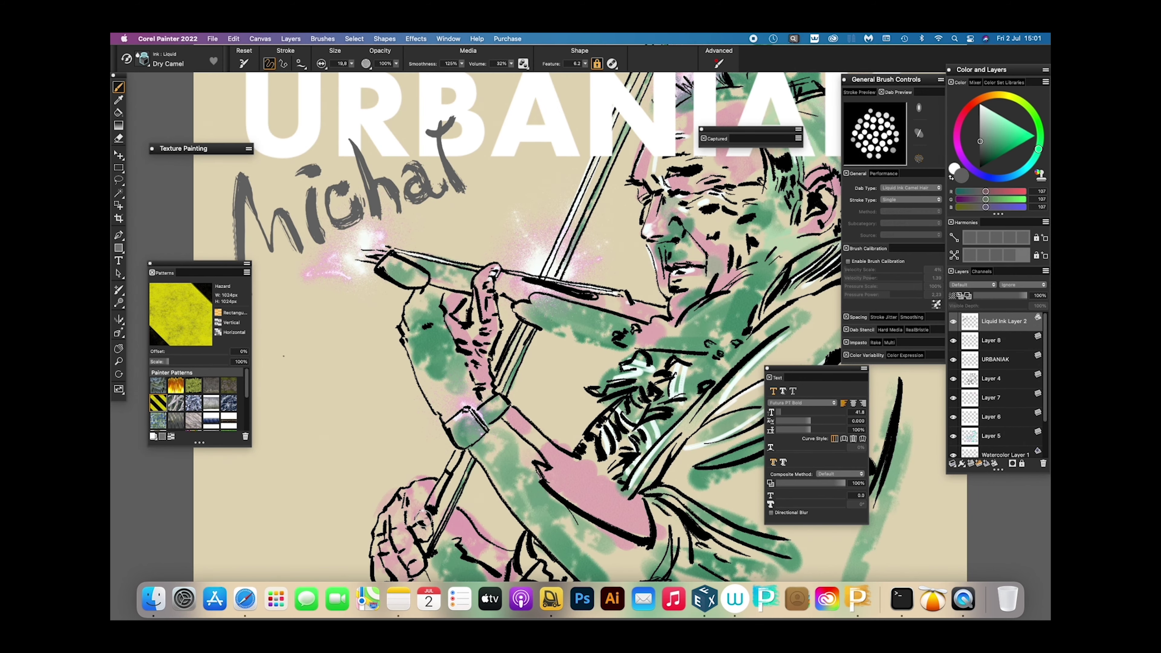
pyautogui.scroll(10, 424, 518)
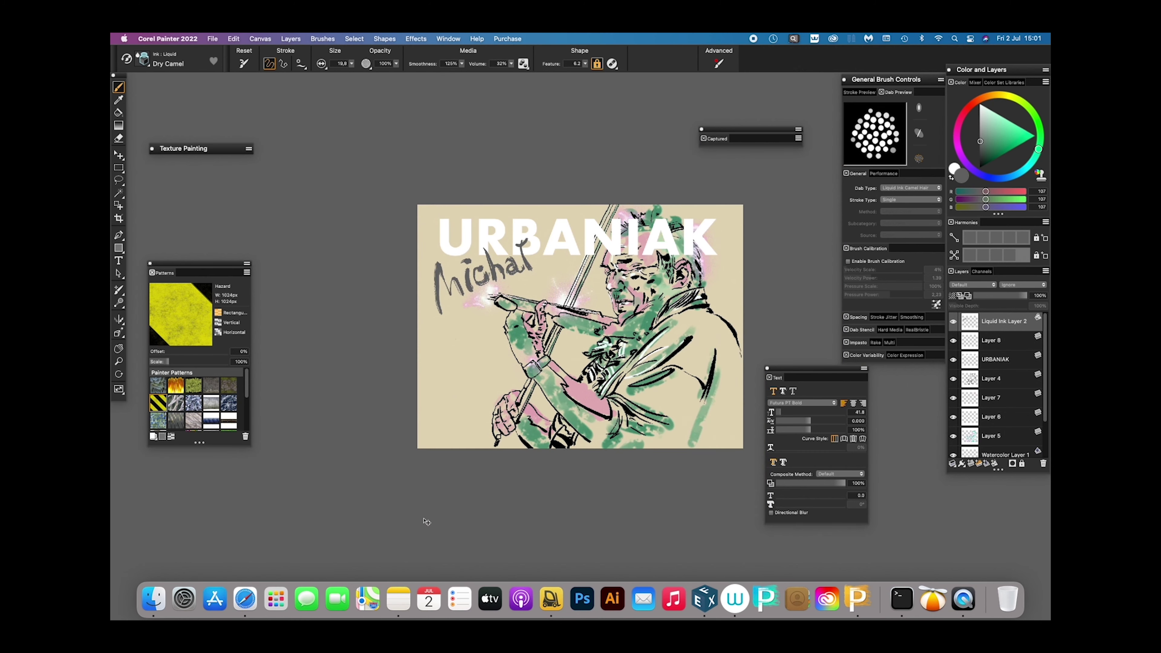